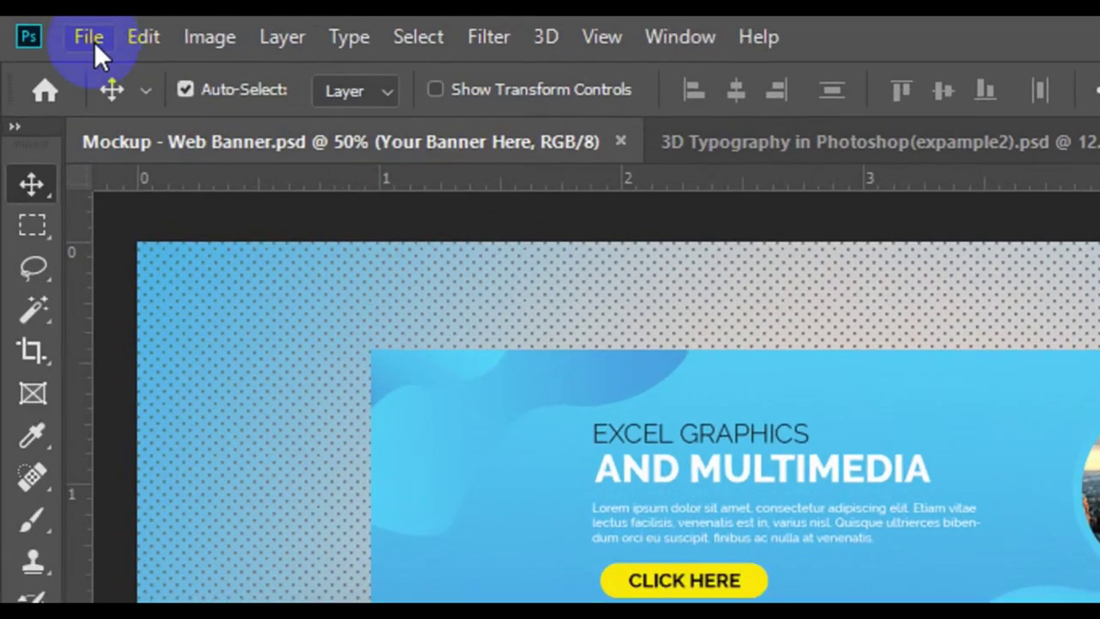
Show the finished Mockup - Web Banner.psd example, then bring up the File menu
{"action": "left_click", "coordinate": [89, 38]}
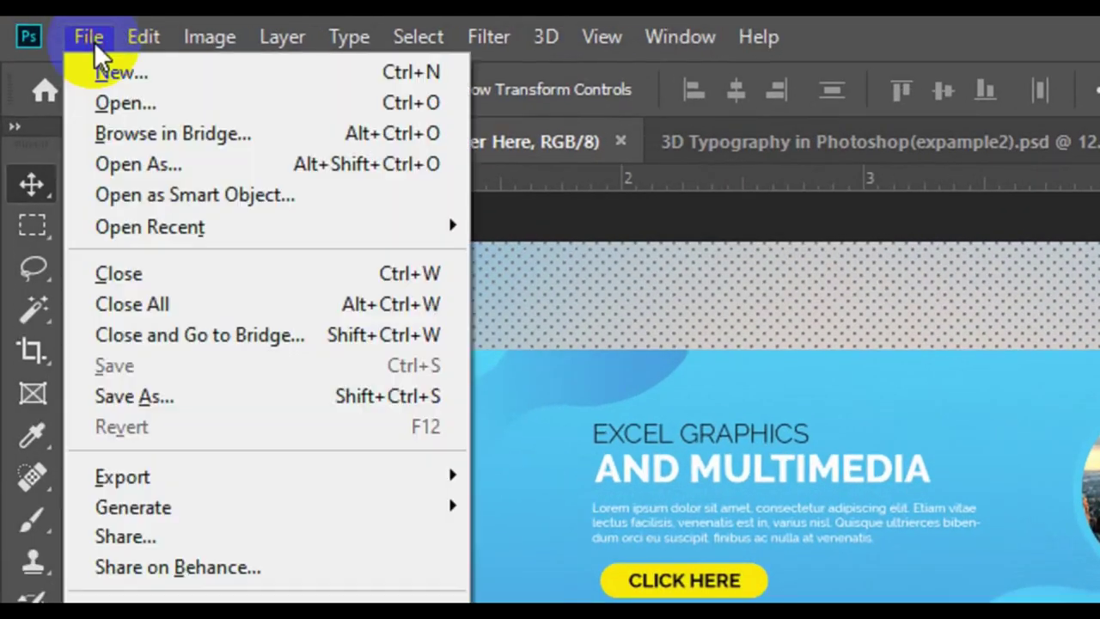
Create a new document named 'Web banner', 1339 × 346 px at 300 ppi CMYK
{"action": "left_click", "coordinate": [187, 80]}
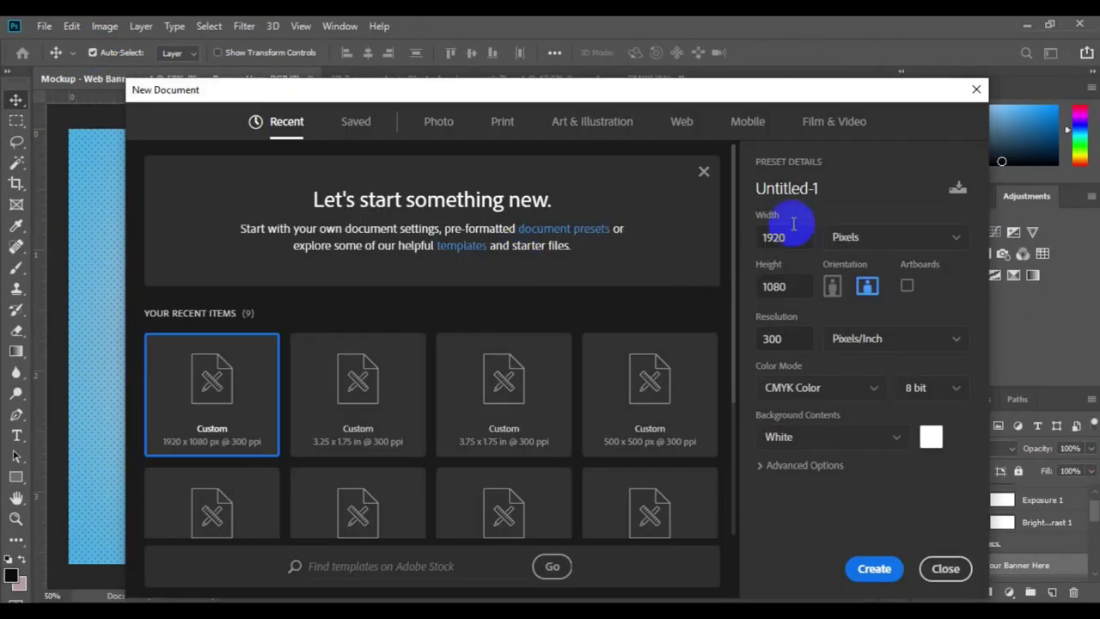
{"action": "double_click", "coordinate": [813, 188]}
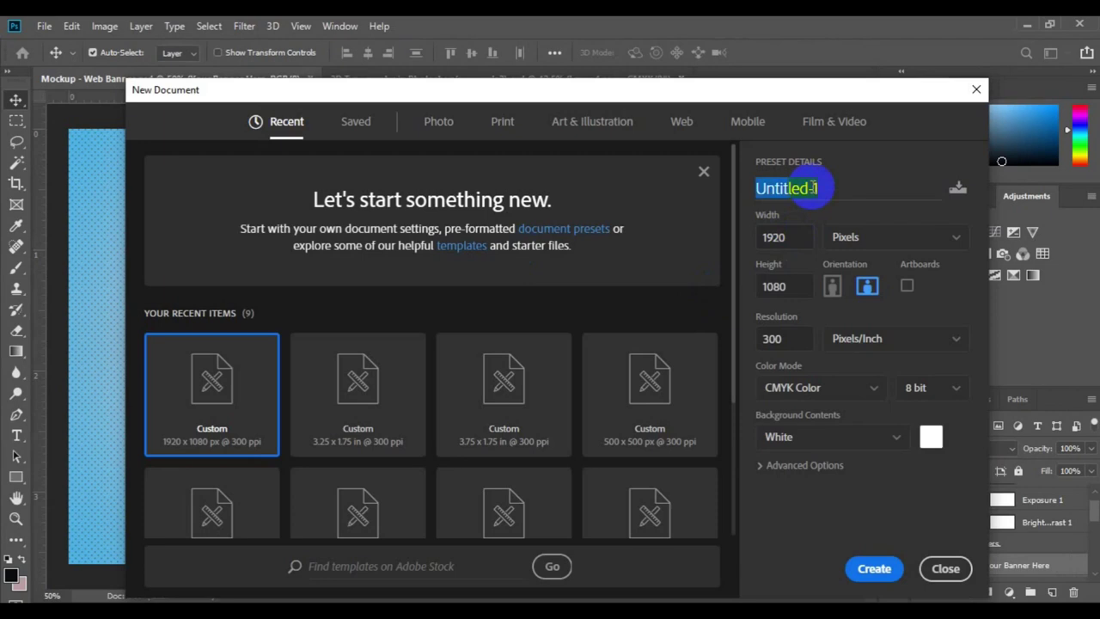
{"action": "type", "text": "W"}
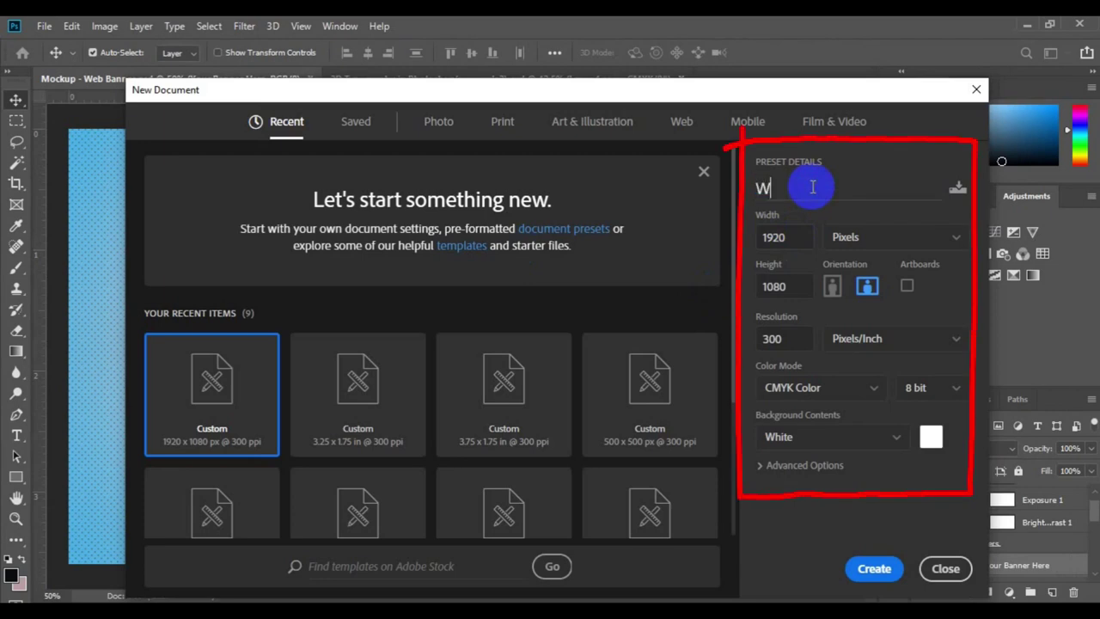
{"action": "type", "text": "eb banner"}
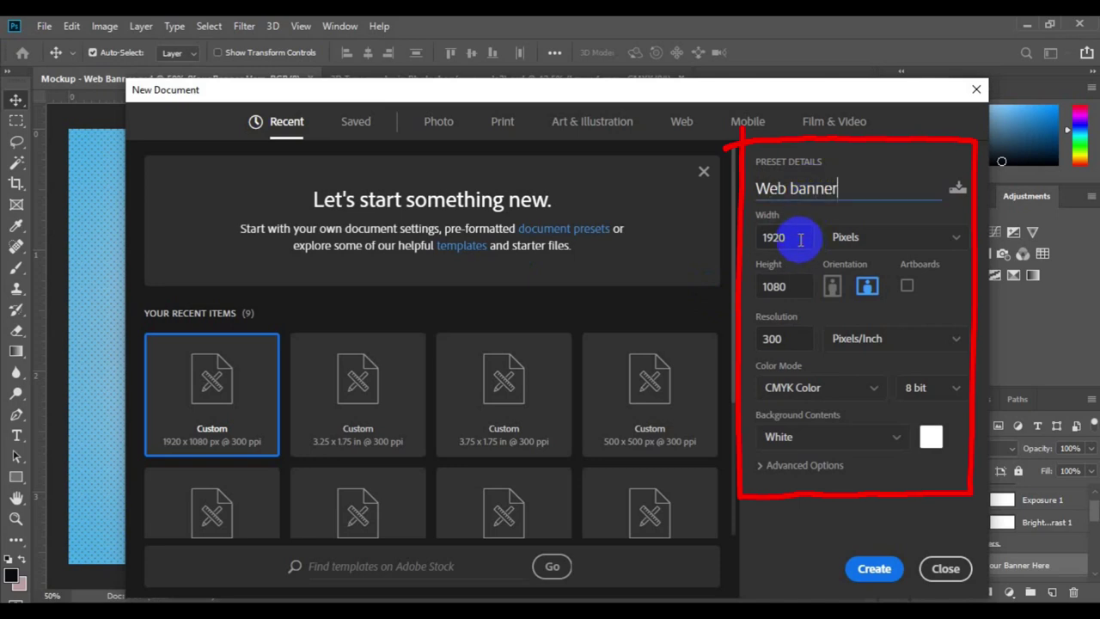
{"action": "double_click", "coordinate": [800, 239]}
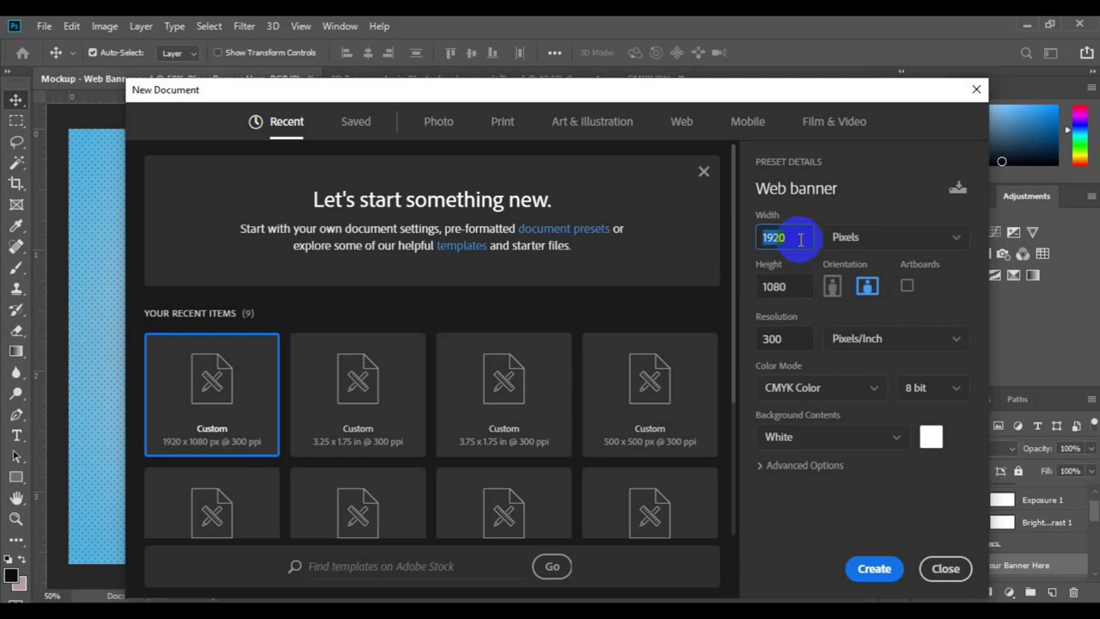
{"action": "type", "text": "13"}
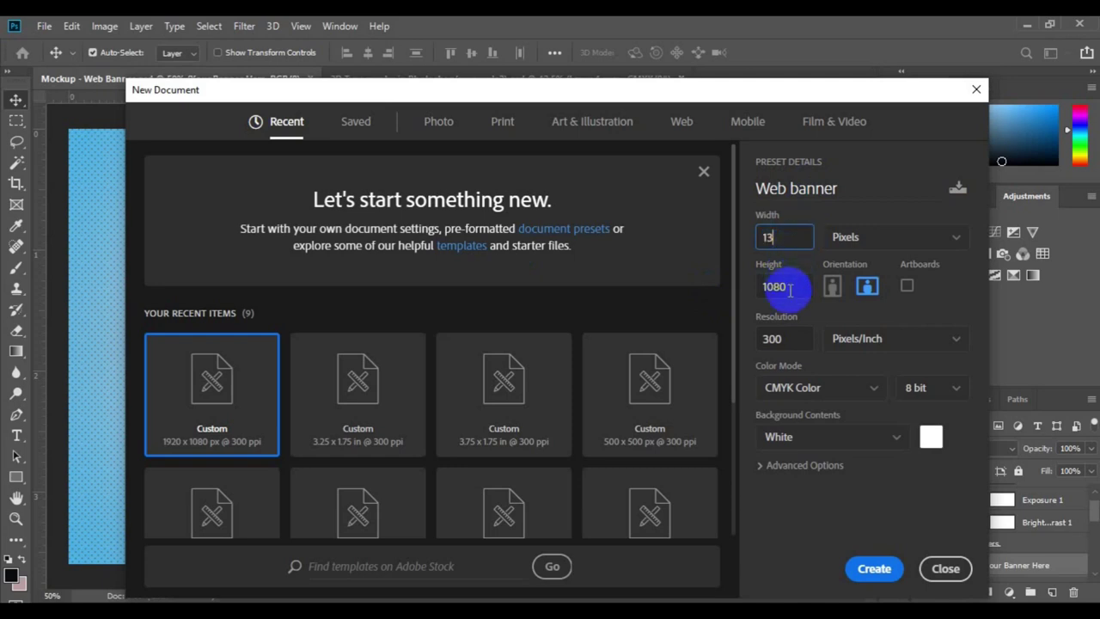
{"action": "type", "text": "39"}
{"action": "double_click", "coordinate": [789, 289]}
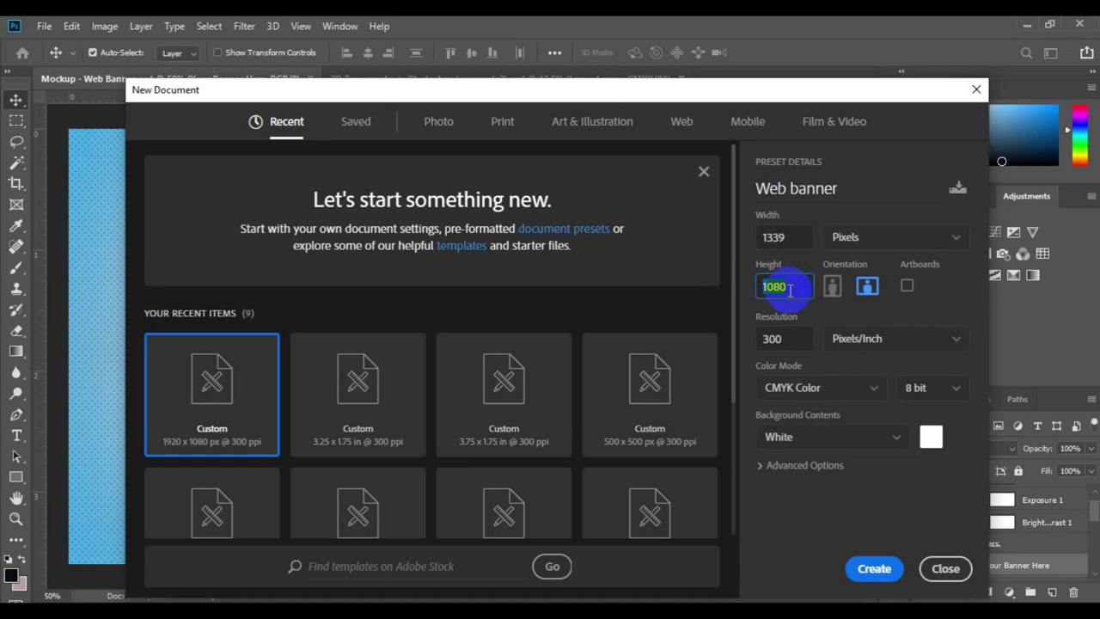
{"action": "type", "text": "346"}
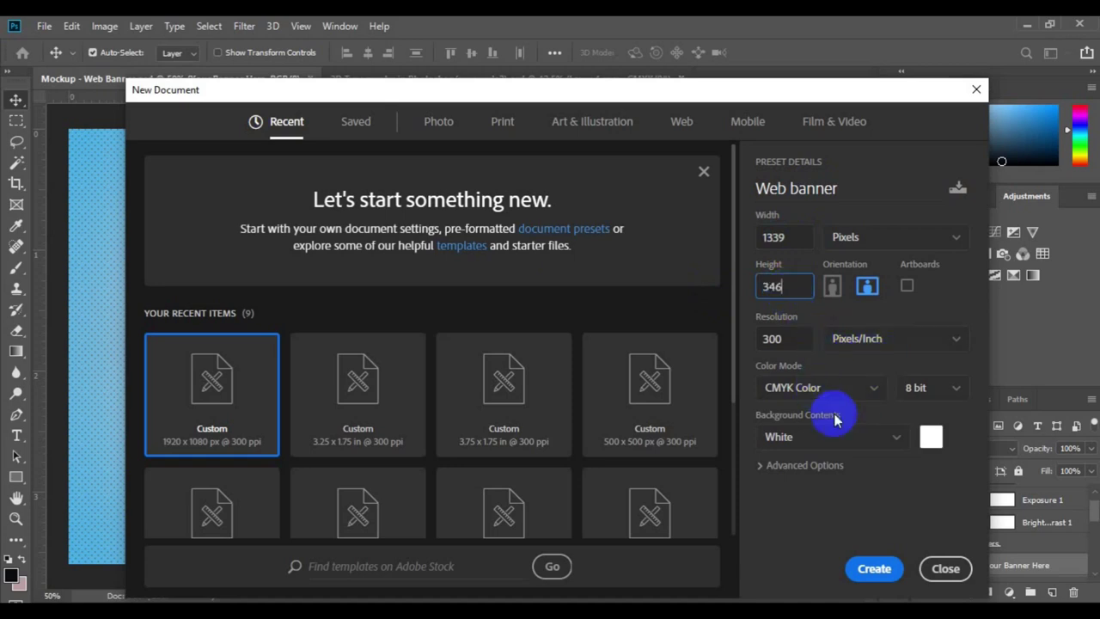
{"action": "key", "text": "Tab"}
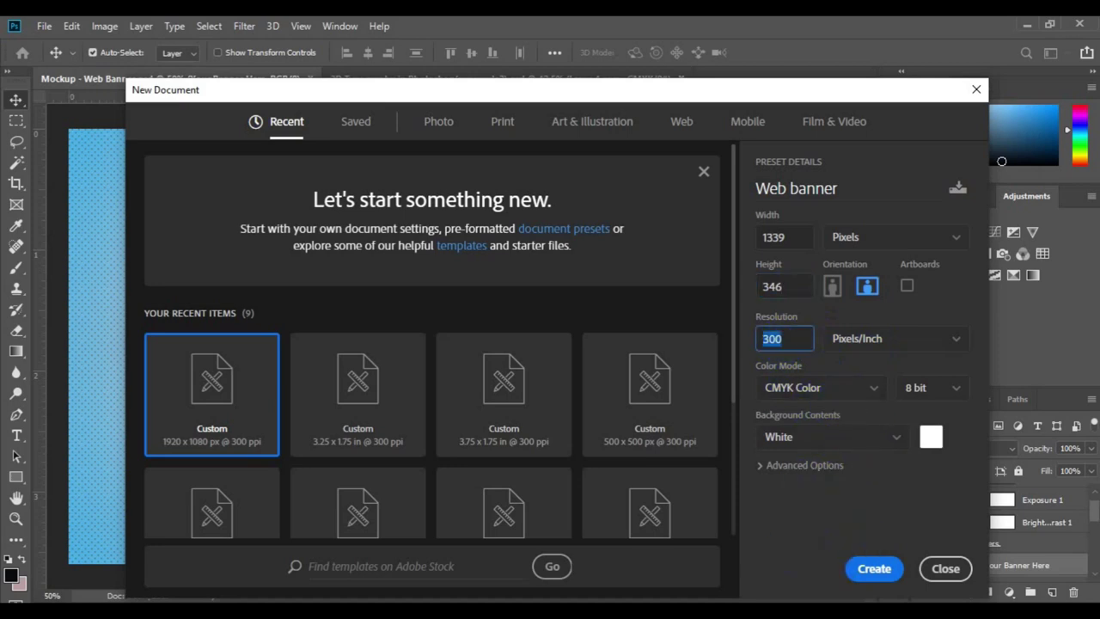
{"action": "left_click", "coordinate": [872, 570]}
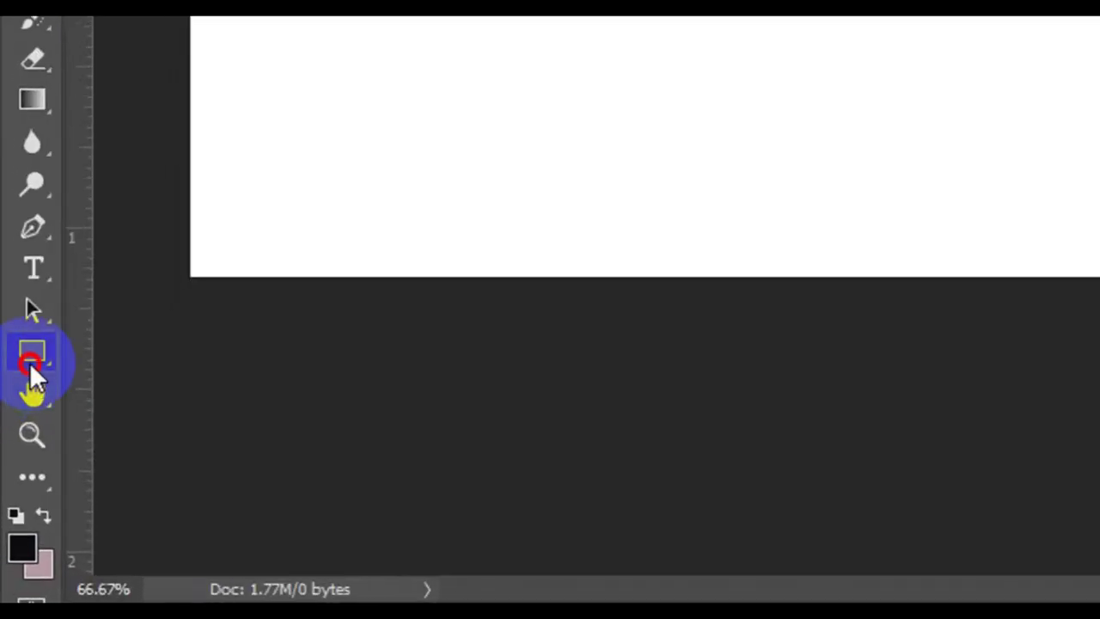
Draw a grey-filled rectangle, about 635 × 531 px, over the banner's left part
{"action": "right_click", "coordinate": [29, 362]}
{"action": "left_click", "coordinate": [141, 352]}
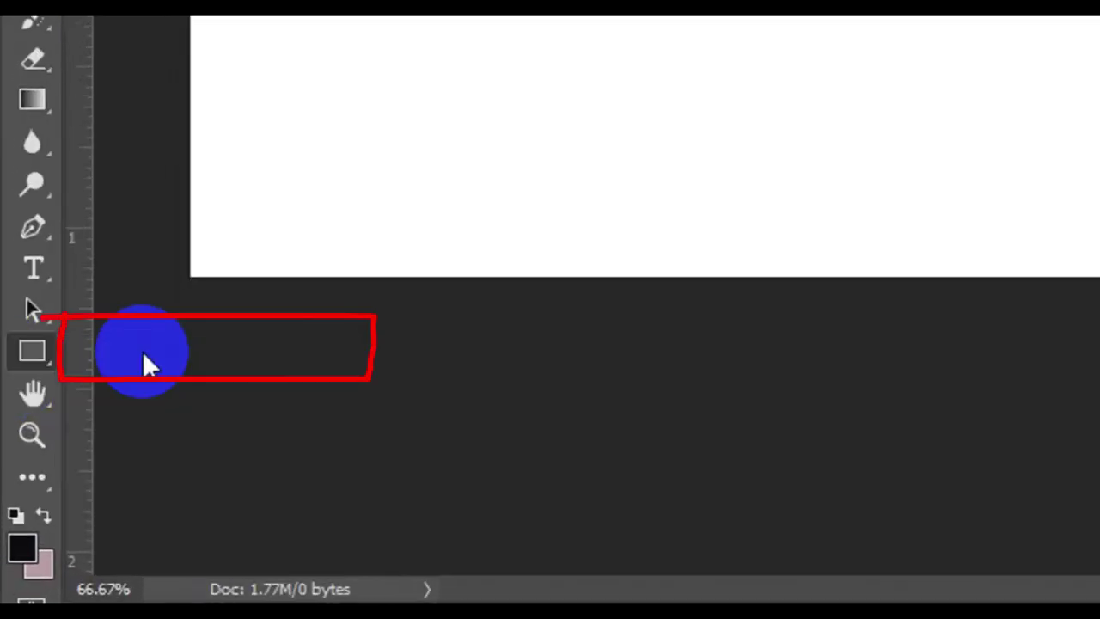
{"action": "left_click", "coordinate": [179, 52]}
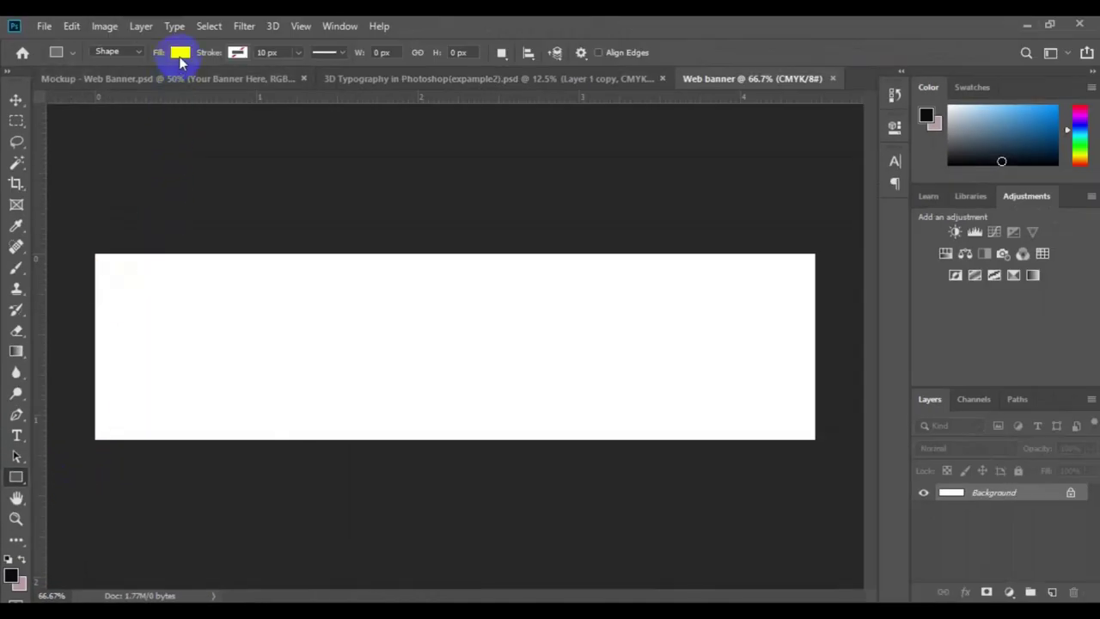
{"action": "left_click", "coordinate": [179, 54]}
{"action": "left_click", "coordinate": [137, 136]}
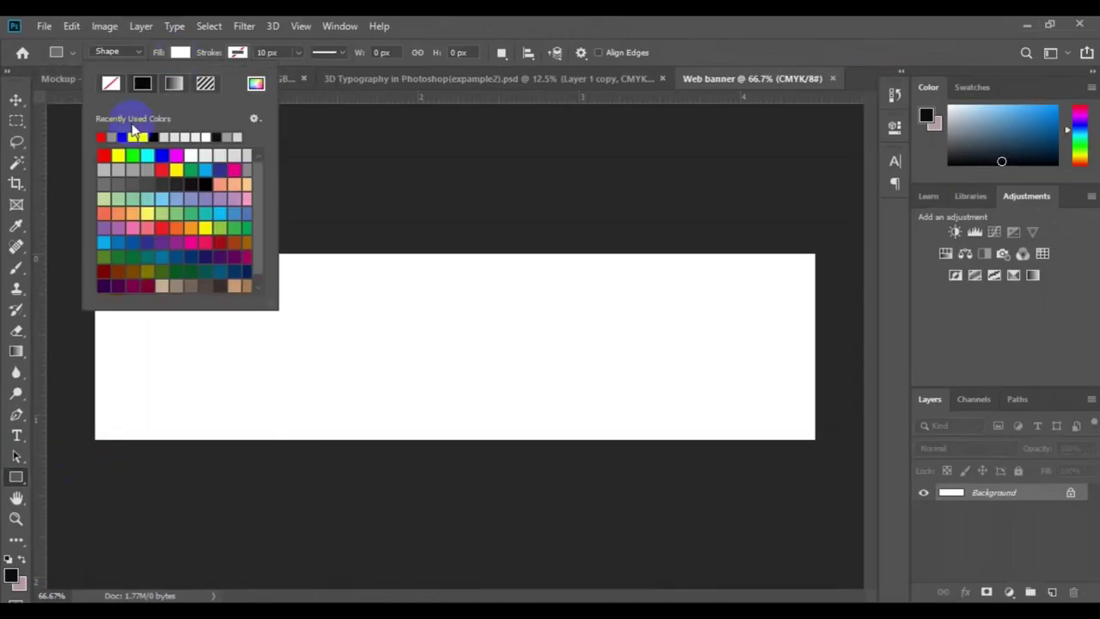
{"action": "left_click", "coordinate": [110, 136]}
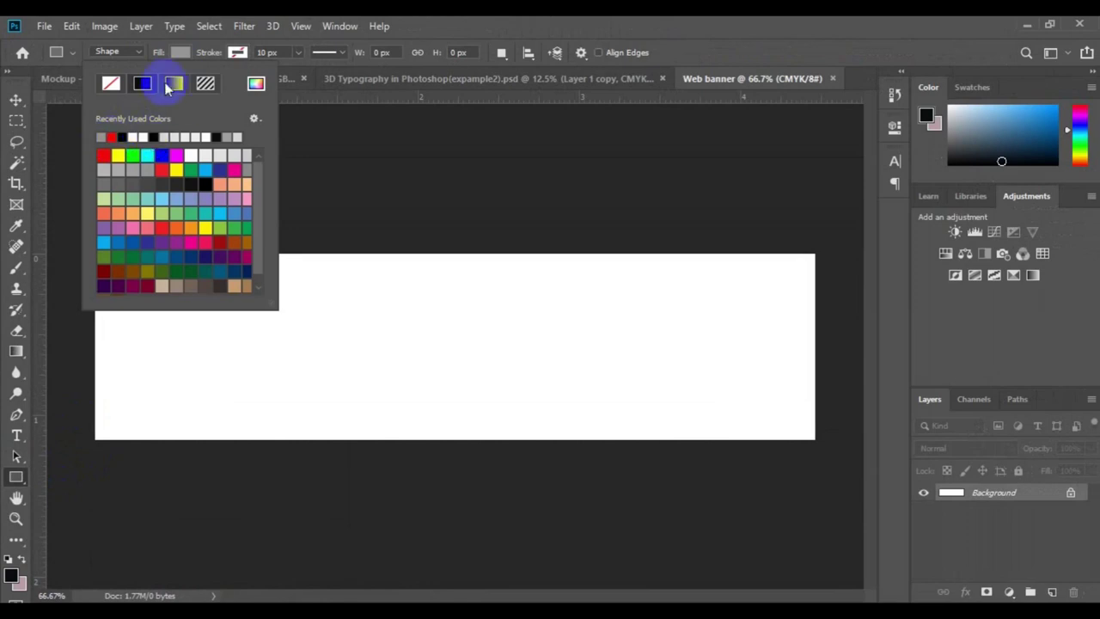
{"action": "left_click", "coordinate": [16, 477]}
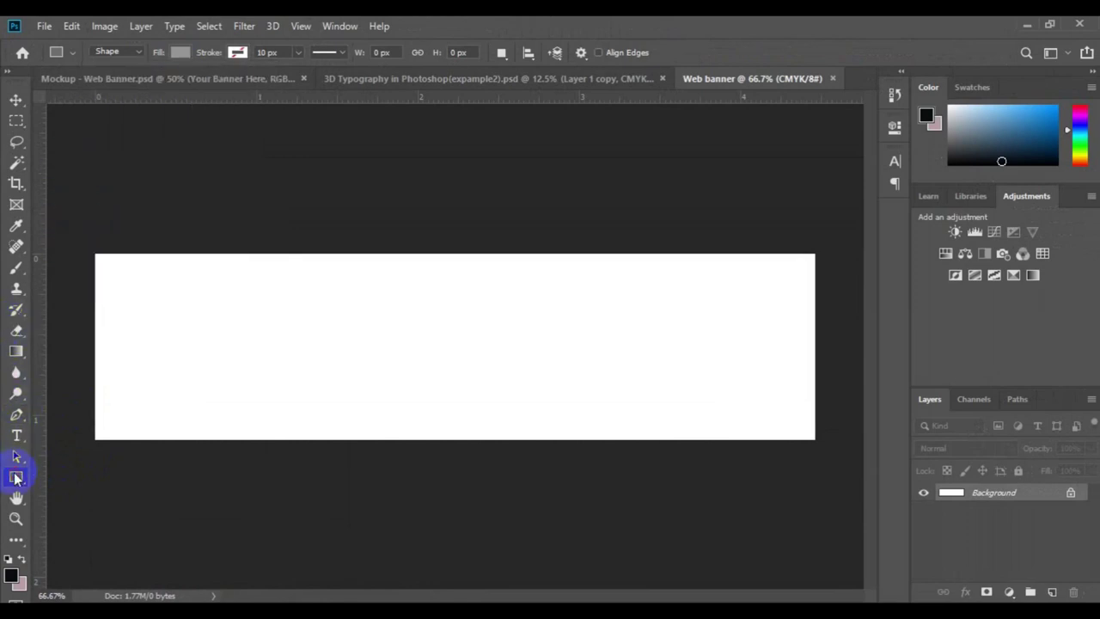
{"action": "left_click_drag", "start_coordinate": [88, 243], "coordinate": [429, 526]}
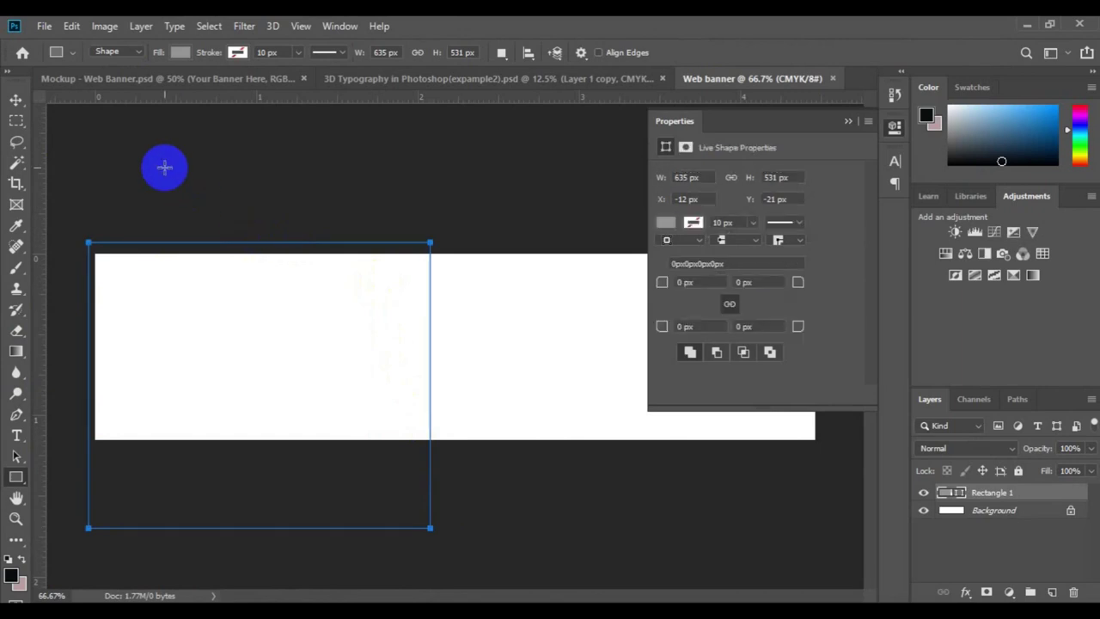
{"action": "left_click", "coordinate": [71, 26]}
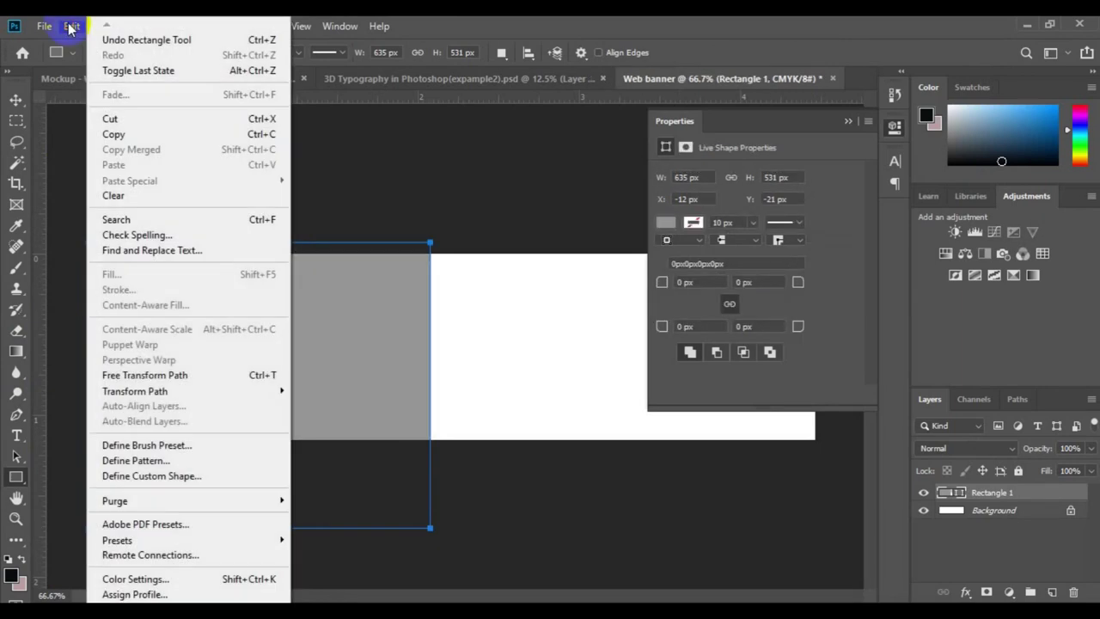
Rotate Rectangle 1 by 45°, accepting conversion to a path, and move it left
{"action": "left_click", "coordinate": [215, 376]}
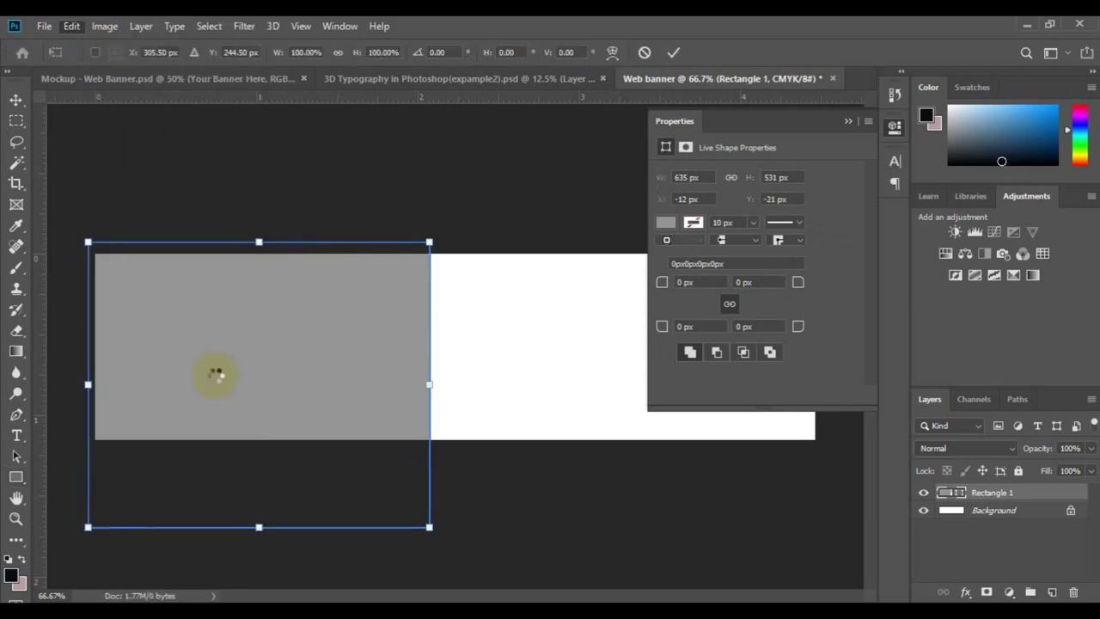
{"action": "left_click", "coordinate": [434, 53]}
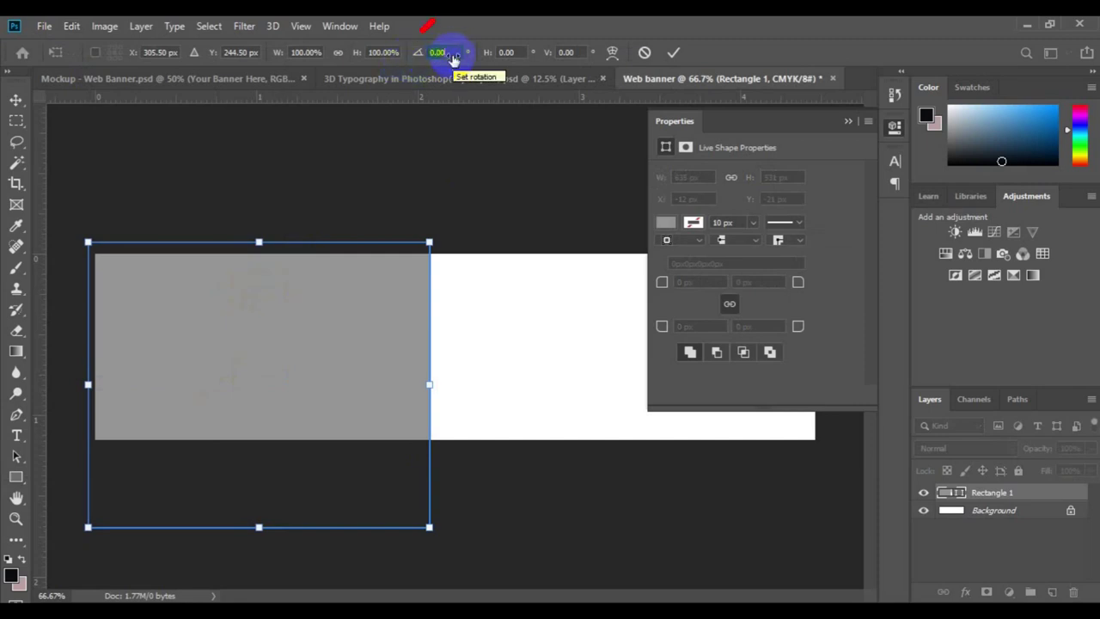
{"action": "type", "text": "45"}
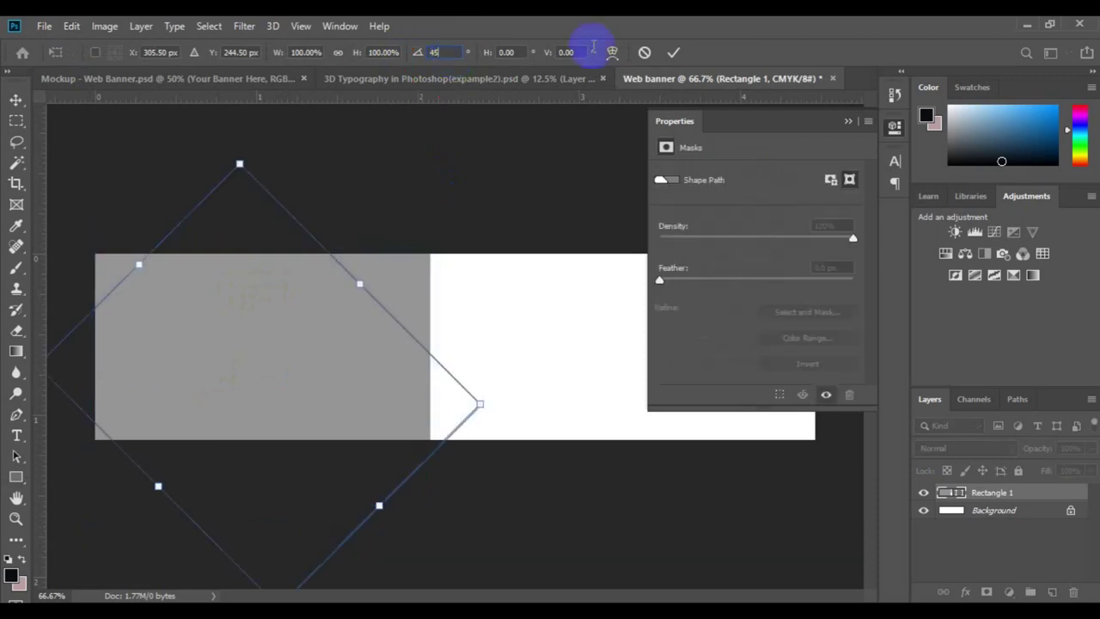
{"action": "key", "text": "Return"}
{"action": "key", "text": "u"}
{"action": "left_click", "coordinate": [149, 256]}
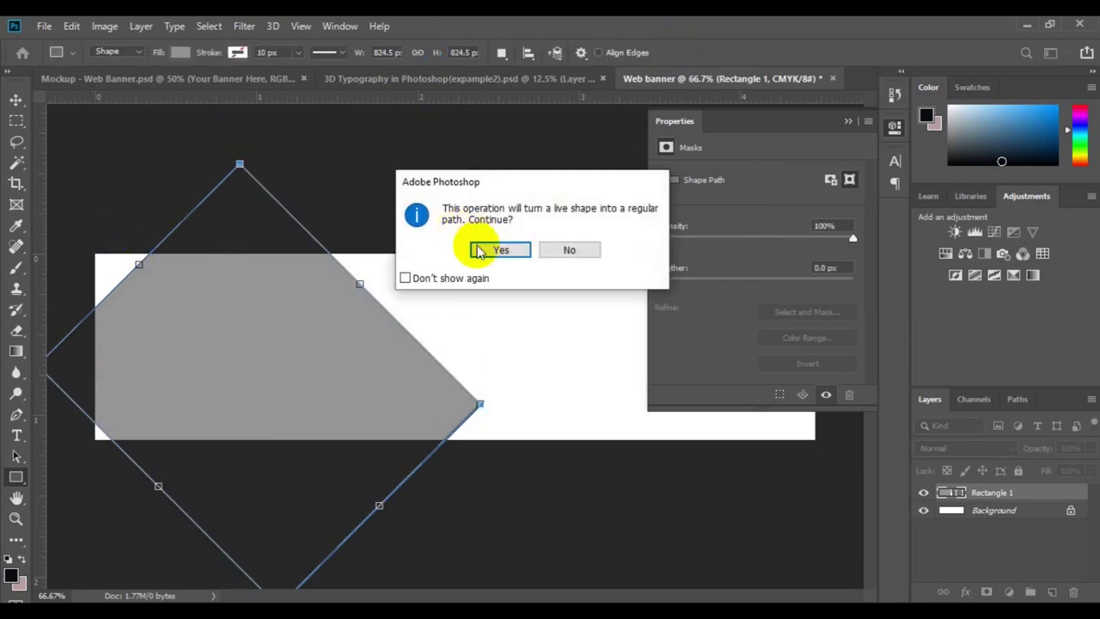
{"action": "left_click", "coordinate": [498, 250]}
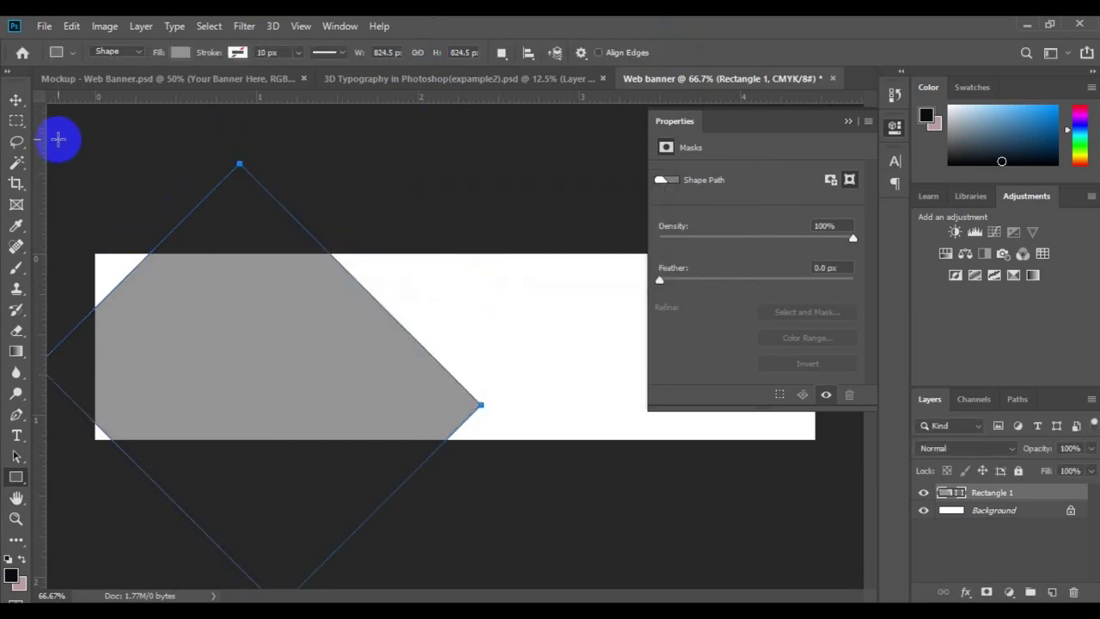
{"action": "left_click", "coordinate": [16, 101]}
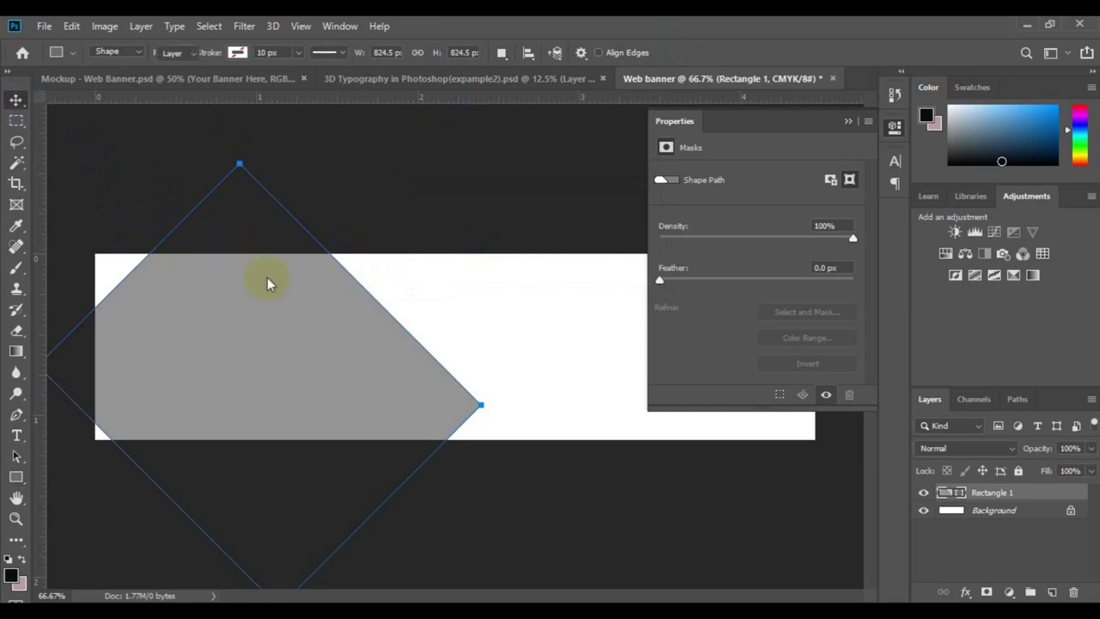
{"action": "left_click_drag", "start_coordinate": [299, 361], "coordinate": [286, 406]}
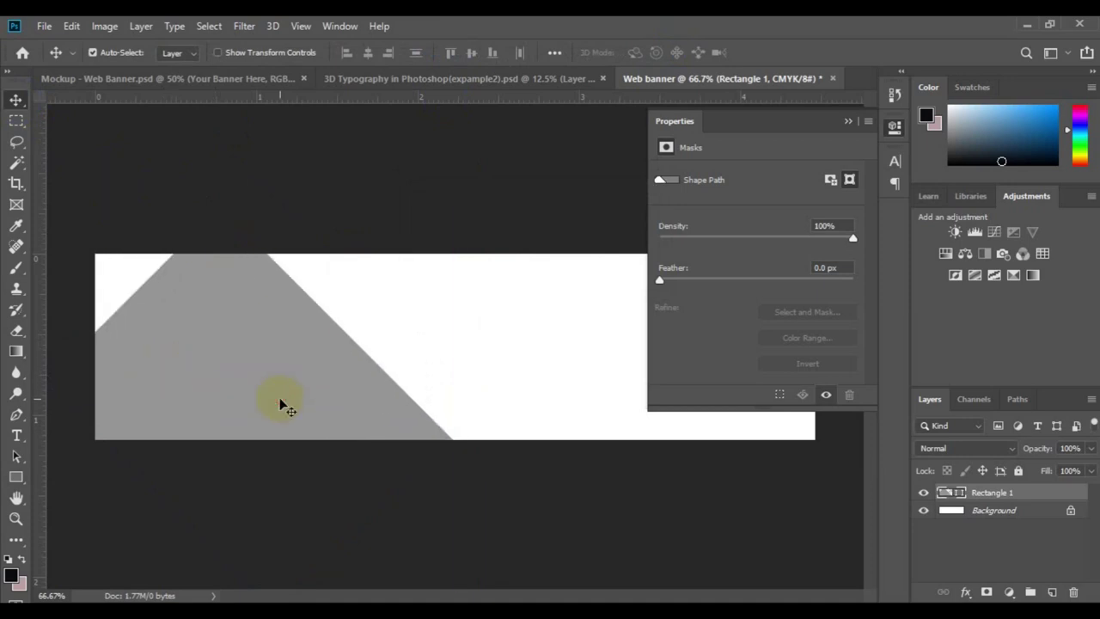
Scale the grey wedge to about 134% × 140%, nudge it left, and commit
{"action": "key", "text": "ctrl+minus"}
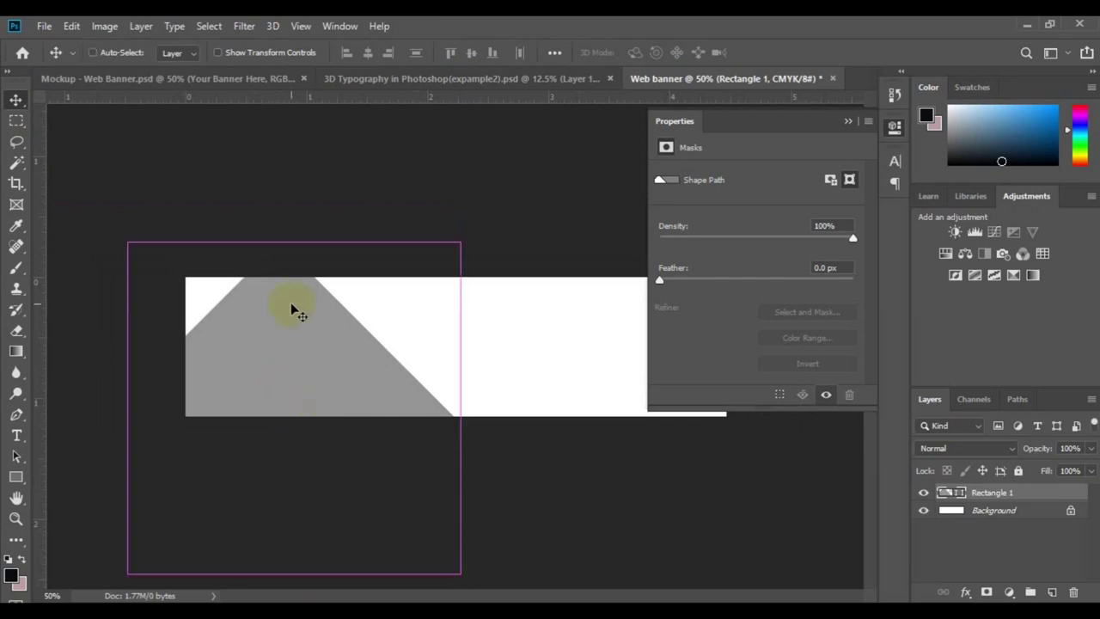
{"action": "key", "text": "ctrl+t"}
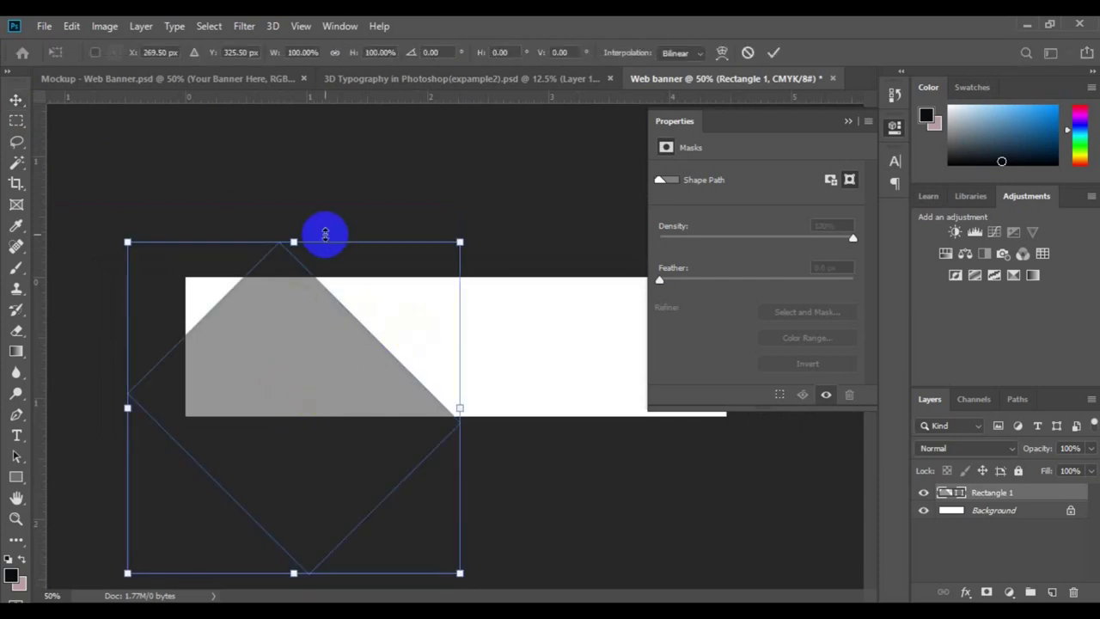
{"action": "left_click_drag", "start_coordinate": [460, 238], "coordinate": [515, 172]}
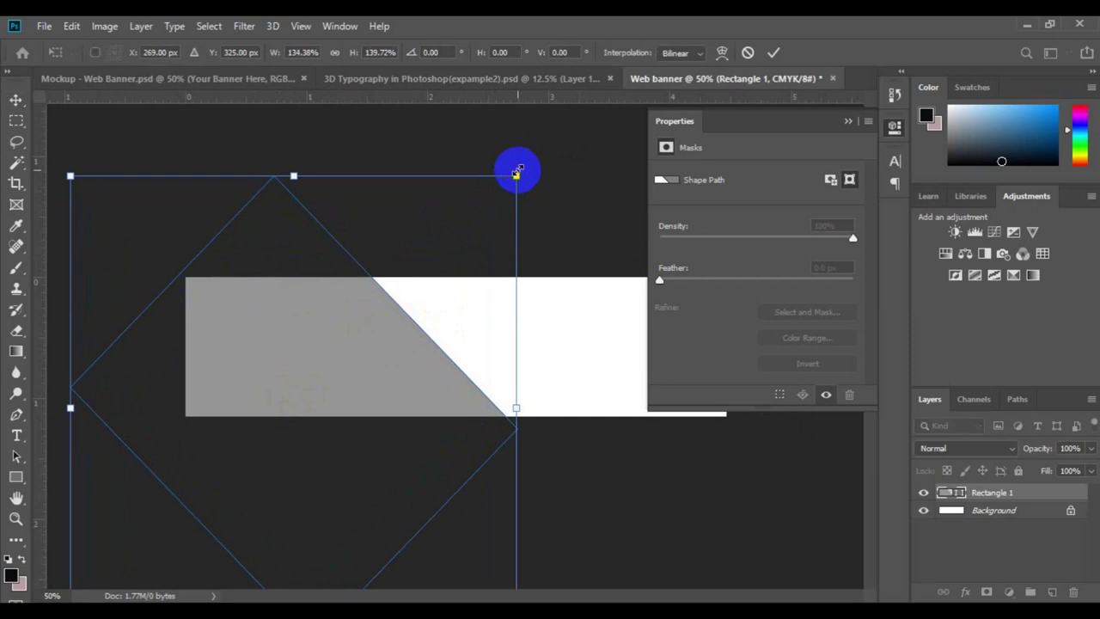
{"action": "left_click_drag", "start_coordinate": [361, 355], "coordinate": [337, 358]}
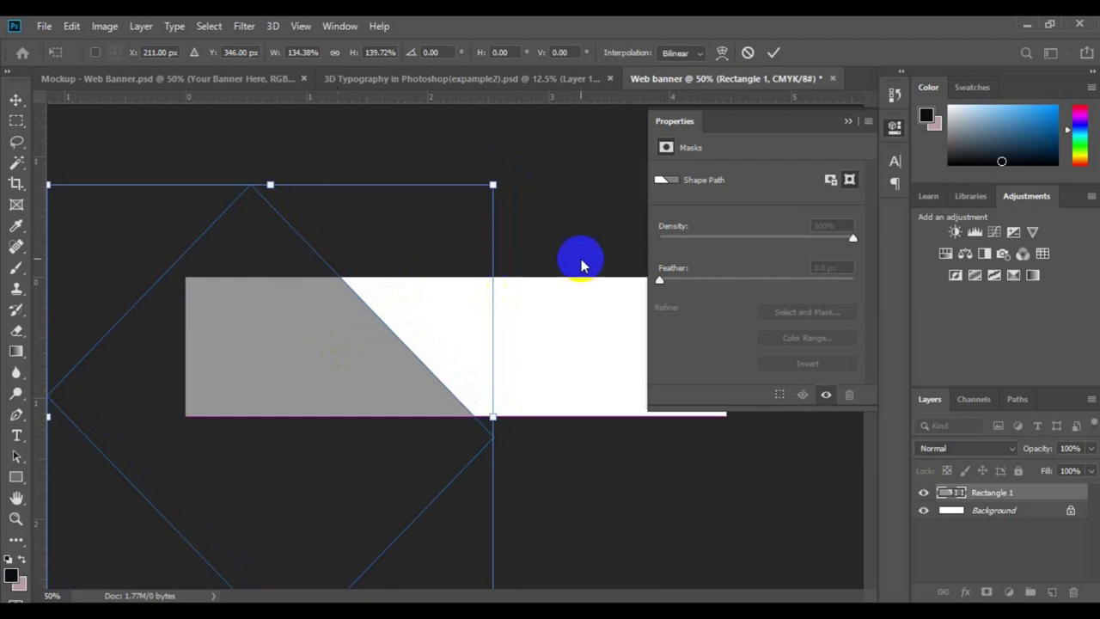
{"action": "left_click", "coordinate": [773, 55]}
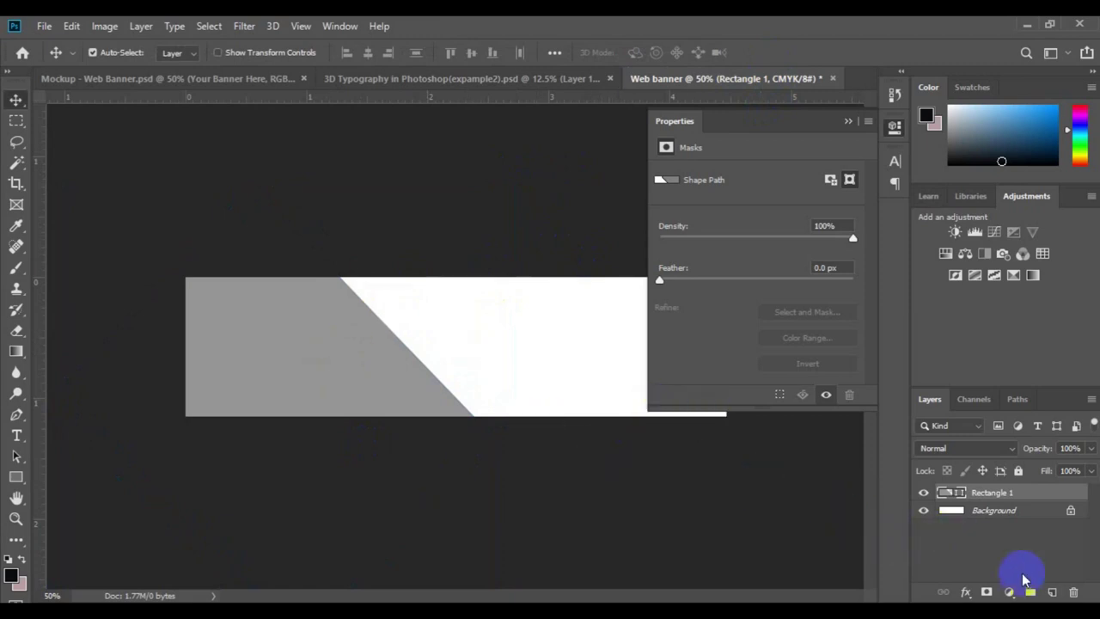
{"action": "left_click", "coordinate": [1049, 593]}
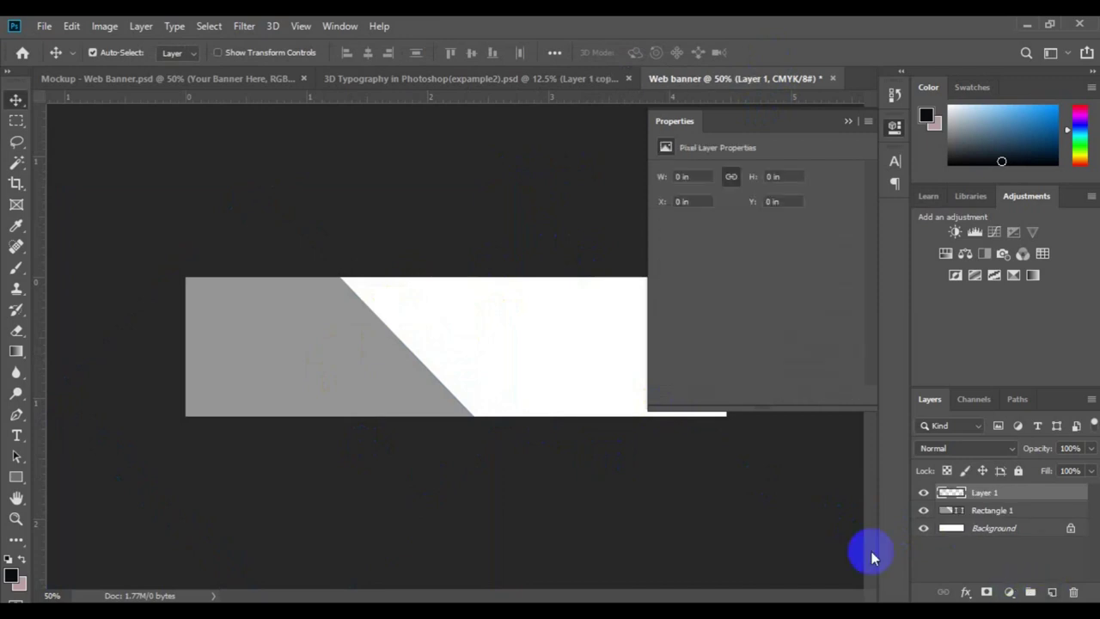
Draw a tall narrow 85 × 576 px rectangle across the banner with black fill
{"action": "left_click", "coordinate": [19, 478]}
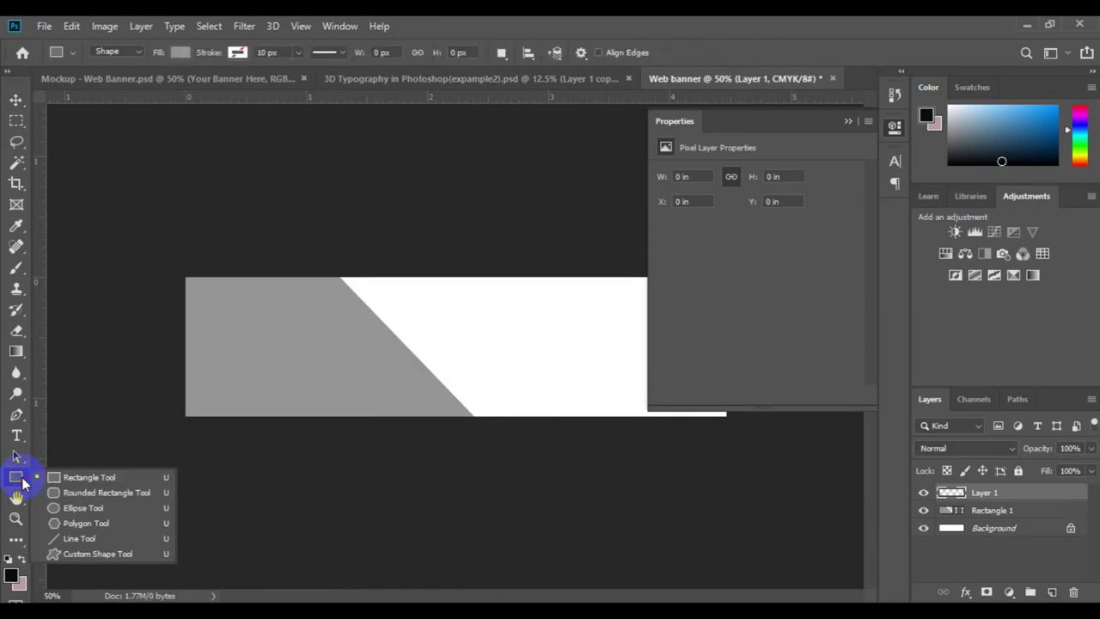
{"action": "left_click_drag", "start_coordinate": [23, 483], "coordinate": [109, 479]}
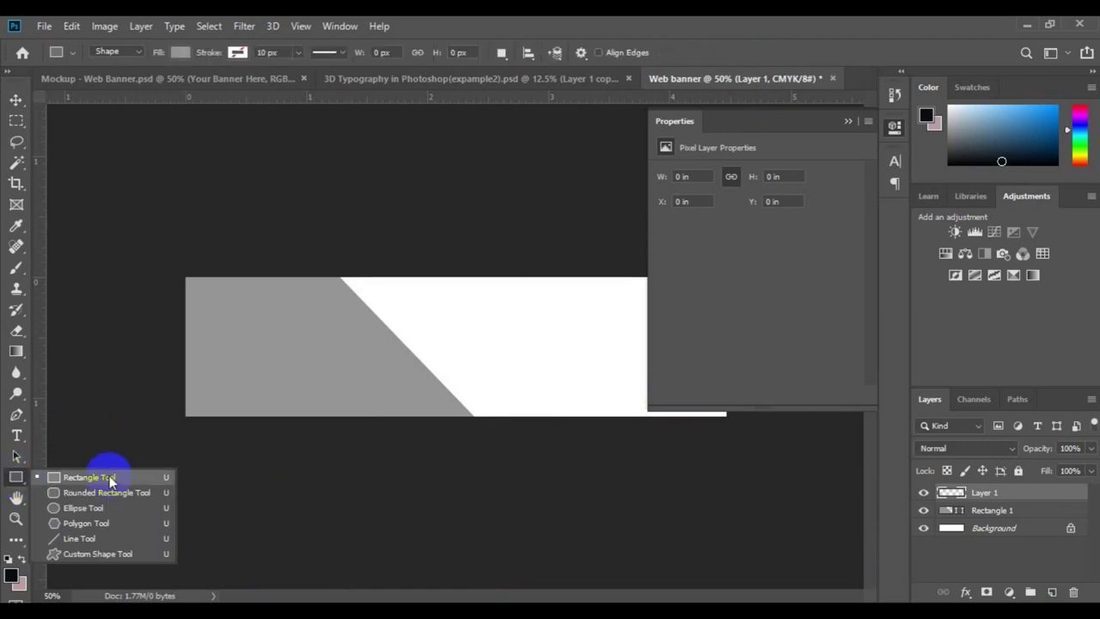
{"action": "left_click", "coordinate": [139, 479]}
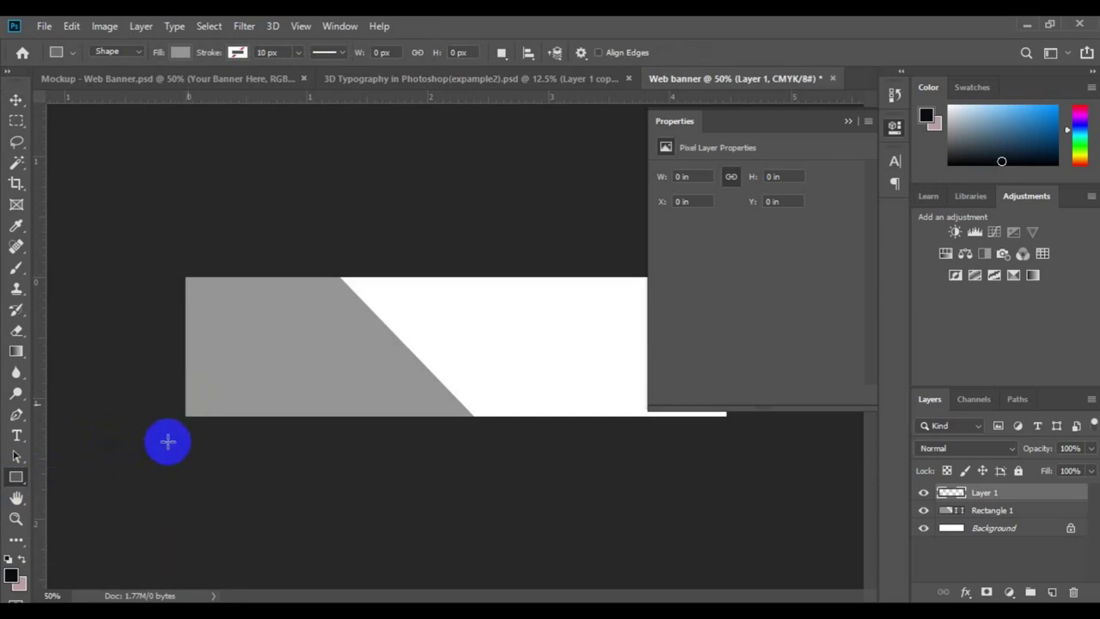
{"action": "left_click_drag", "start_coordinate": [311, 272], "coordinate": [345, 501]}
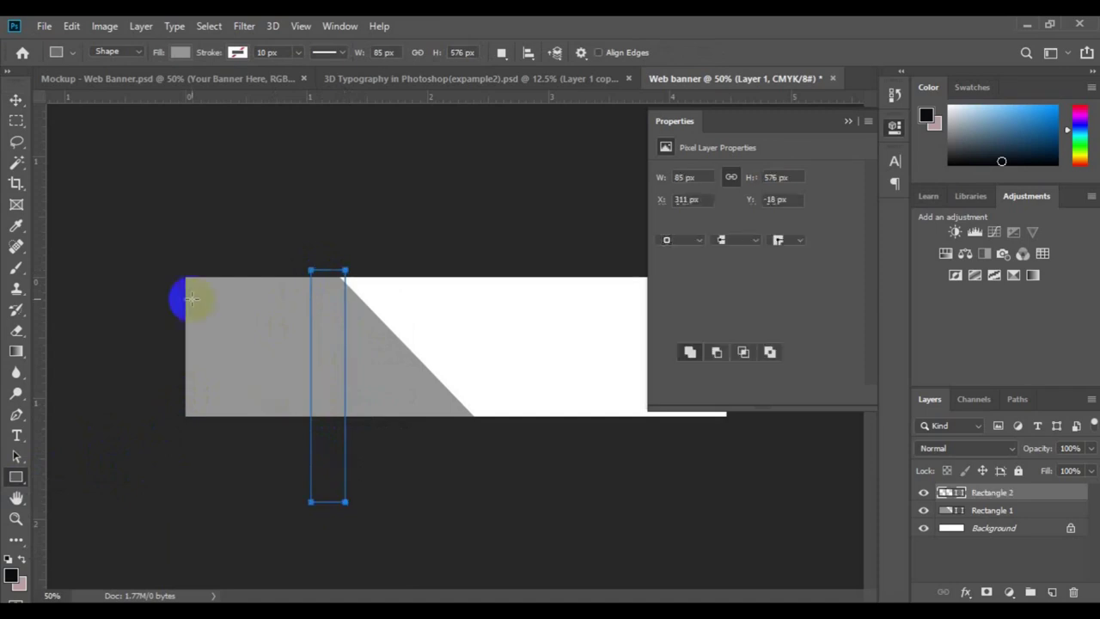
{"action": "left_click", "coordinate": [181, 54]}
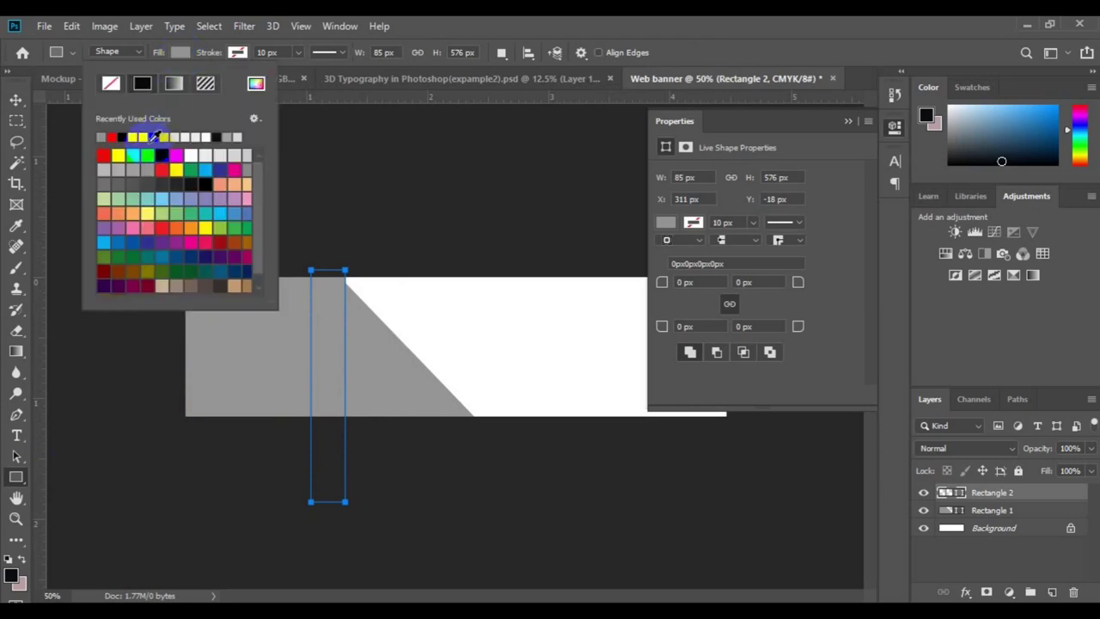
{"action": "left_click", "coordinate": [162, 154]}
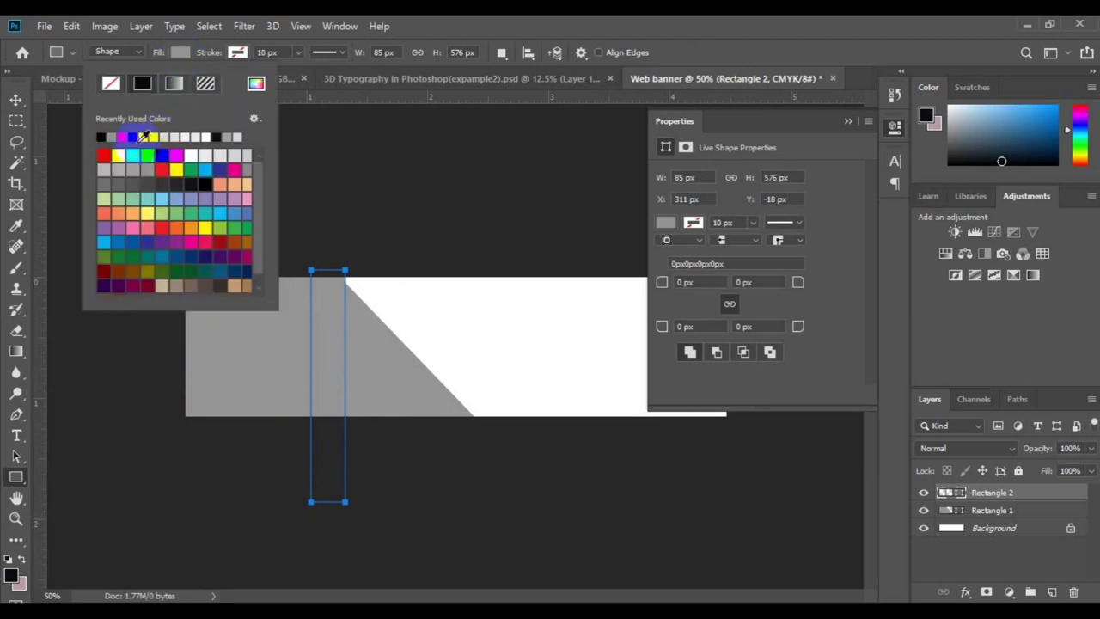
{"action": "left_click", "coordinate": [17, 102]}
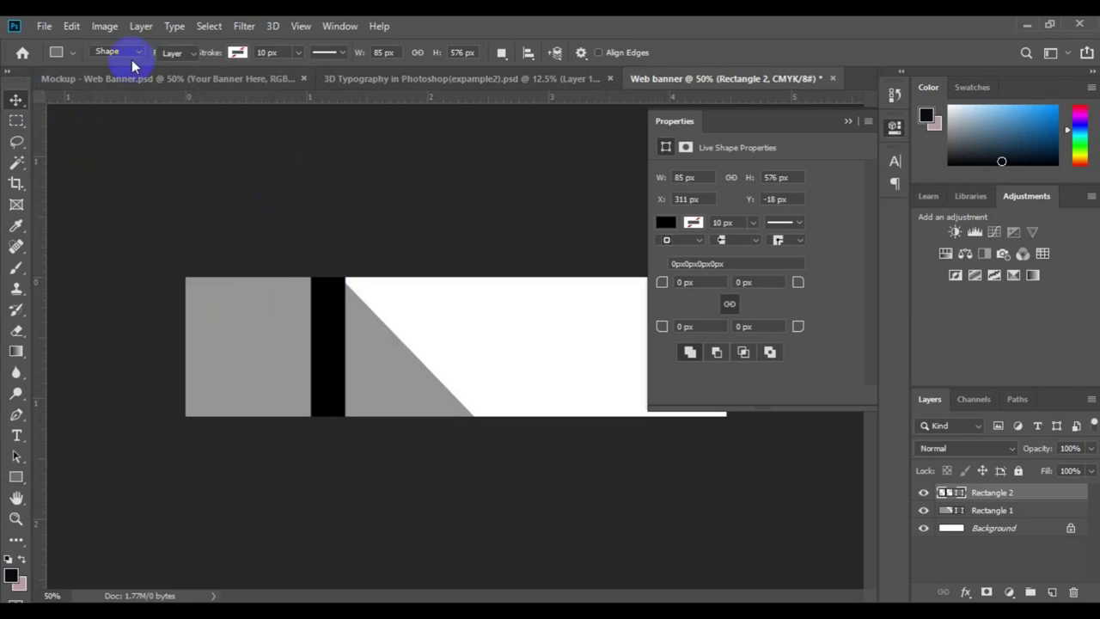
{"action": "left_click", "coordinate": [73, 26]}
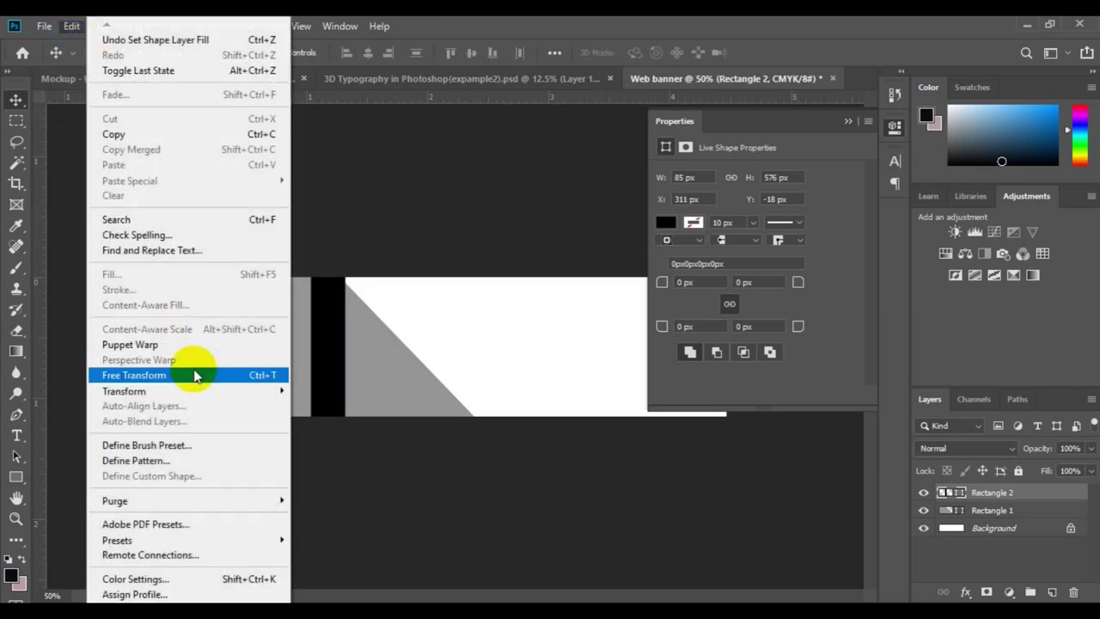
Rotate the black bar 45° and move it up over the banner
{"action": "left_click", "coordinate": [194, 374]}
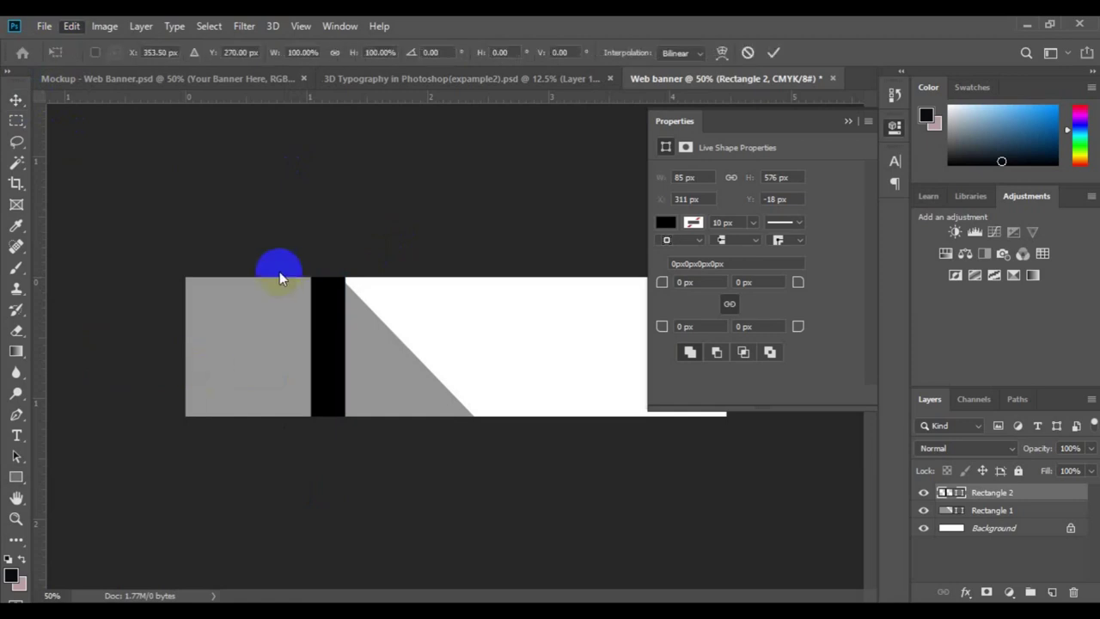
{"action": "left_click", "coordinate": [439, 52]}
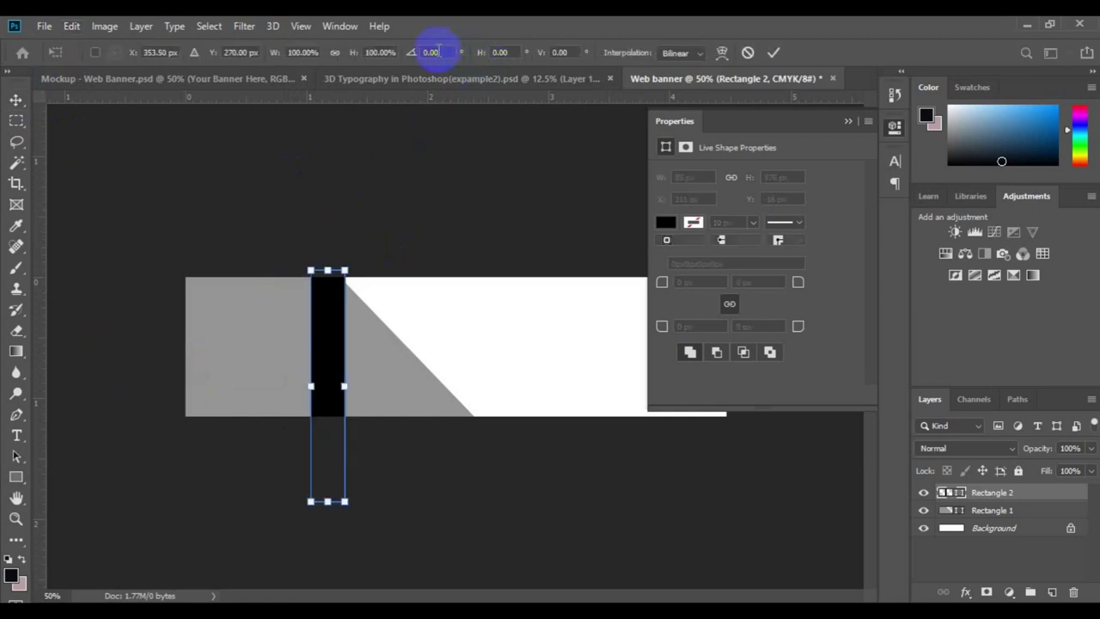
{"action": "double_click", "coordinate": [439, 51]}
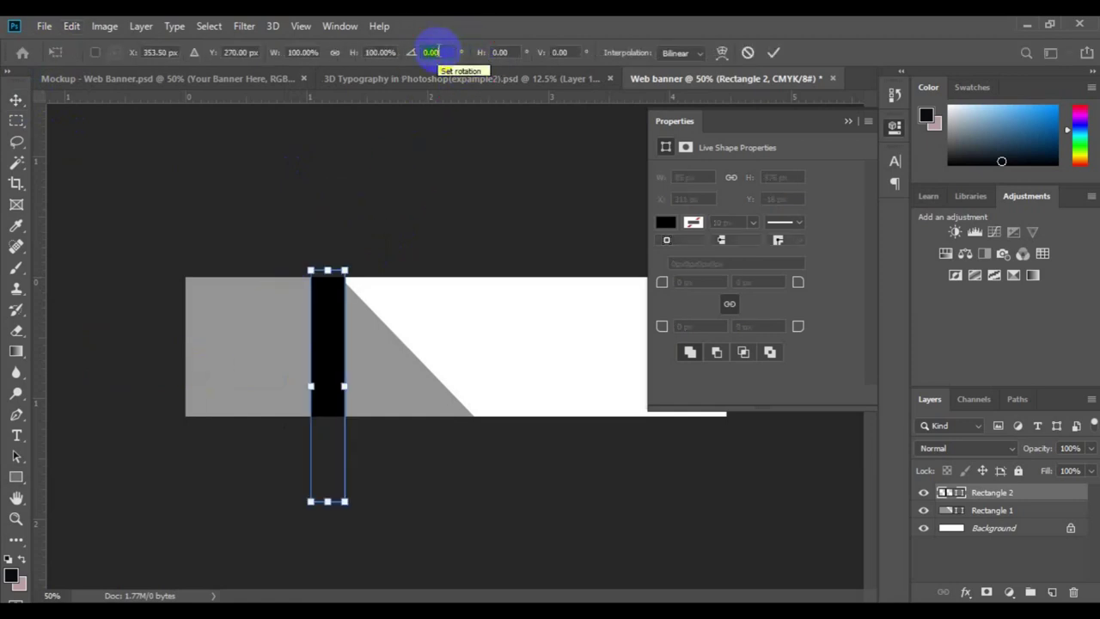
{"action": "type", "text": "45"}
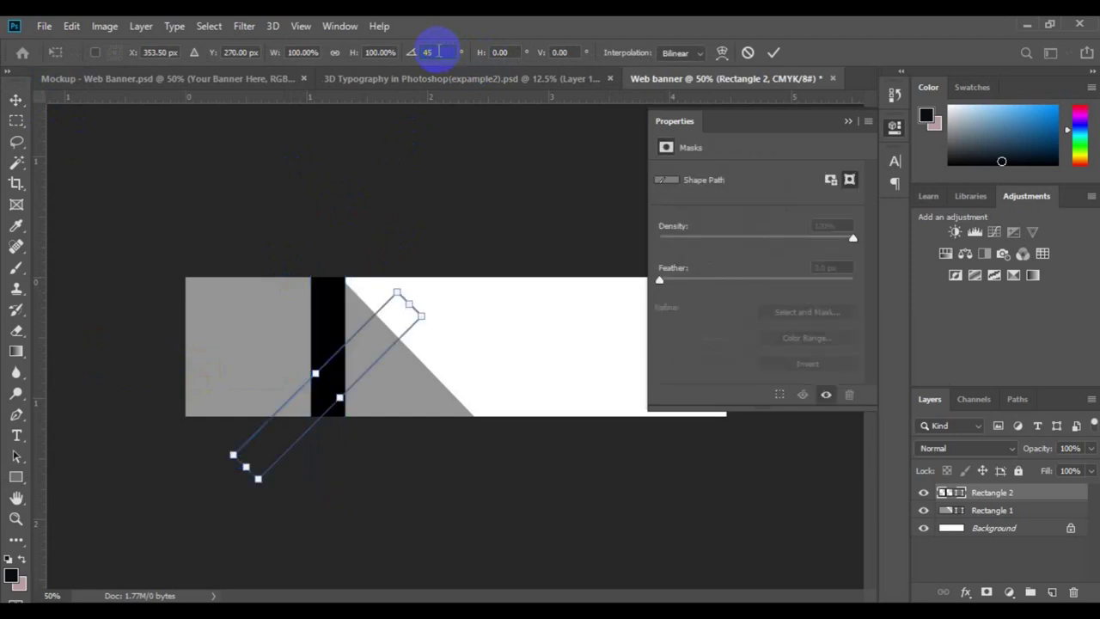
{"action": "left_click", "coordinate": [775, 54]}
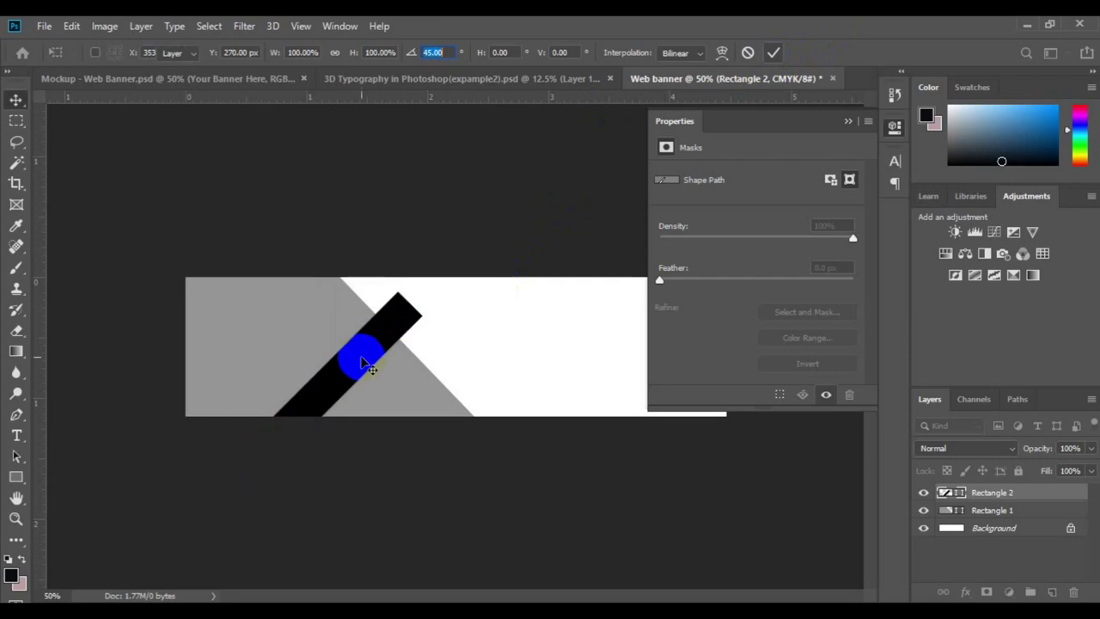
{"action": "left_click_drag", "start_coordinate": [362, 359], "coordinate": [375, 296]}
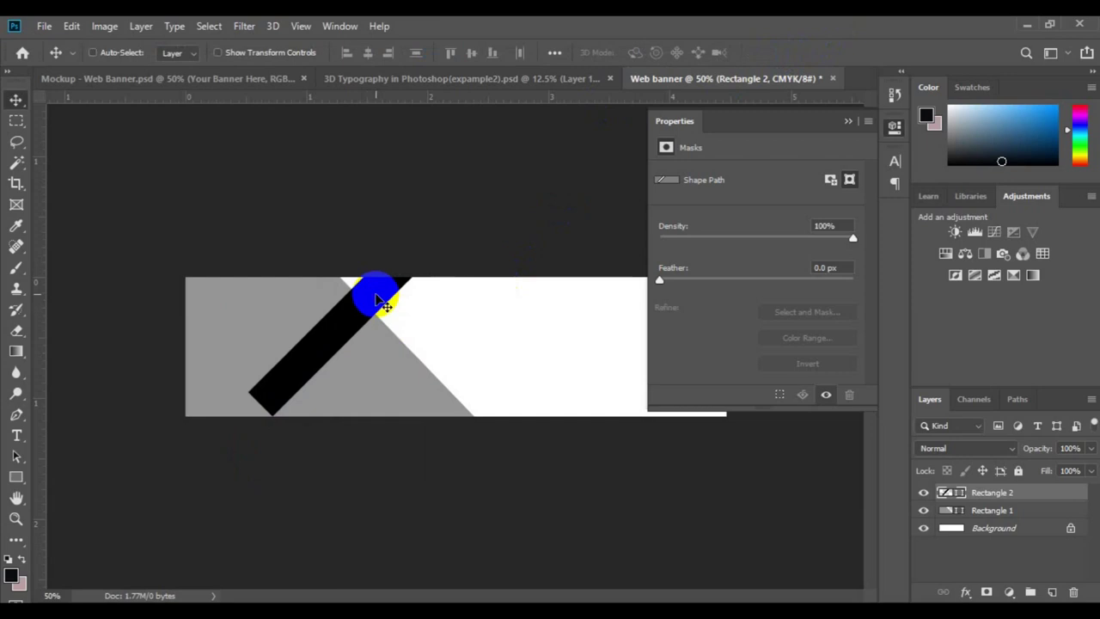
Scale the black bar to about 130% and reposition it parallel to the grey wedge
{"action": "key", "text": "ctrl+t"}
{"action": "left_click_drag", "start_coordinate": [435, 415], "coordinate": [477, 437]}
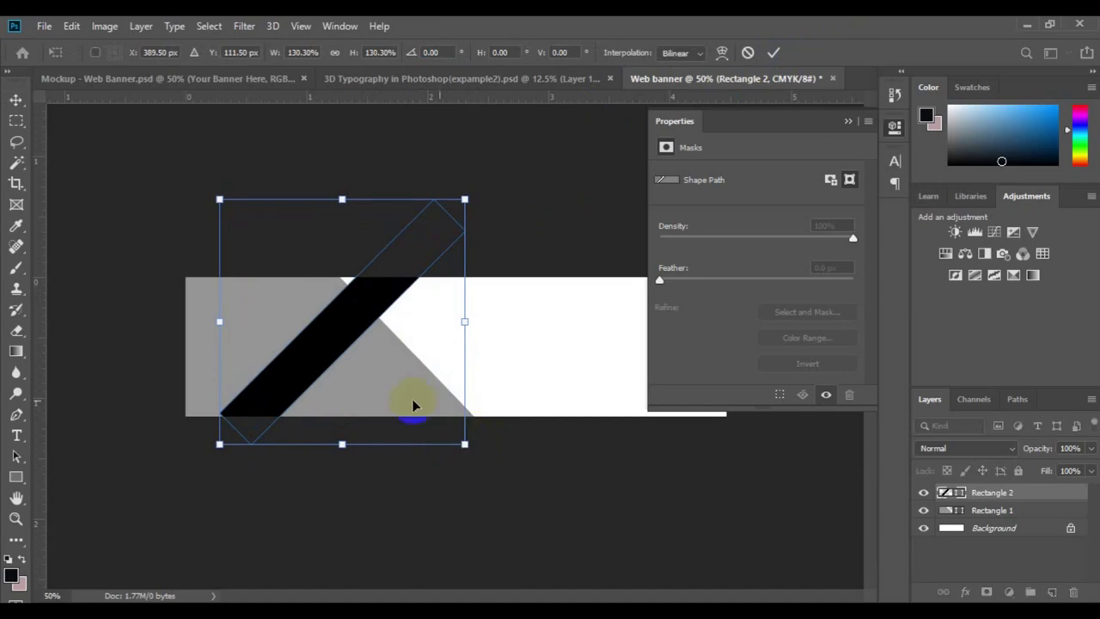
{"action": "left_click_drag", "start_coordinate": [357, 335], "coordinate": [314, 347]}
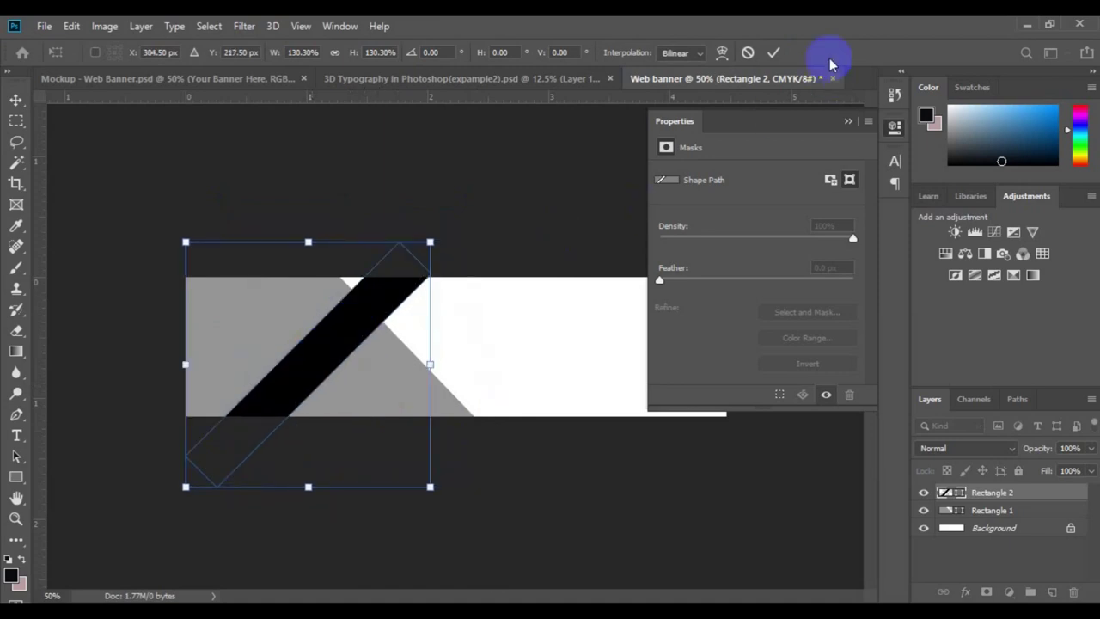
{"action": "left_click", "coordinate": [775, 53]}
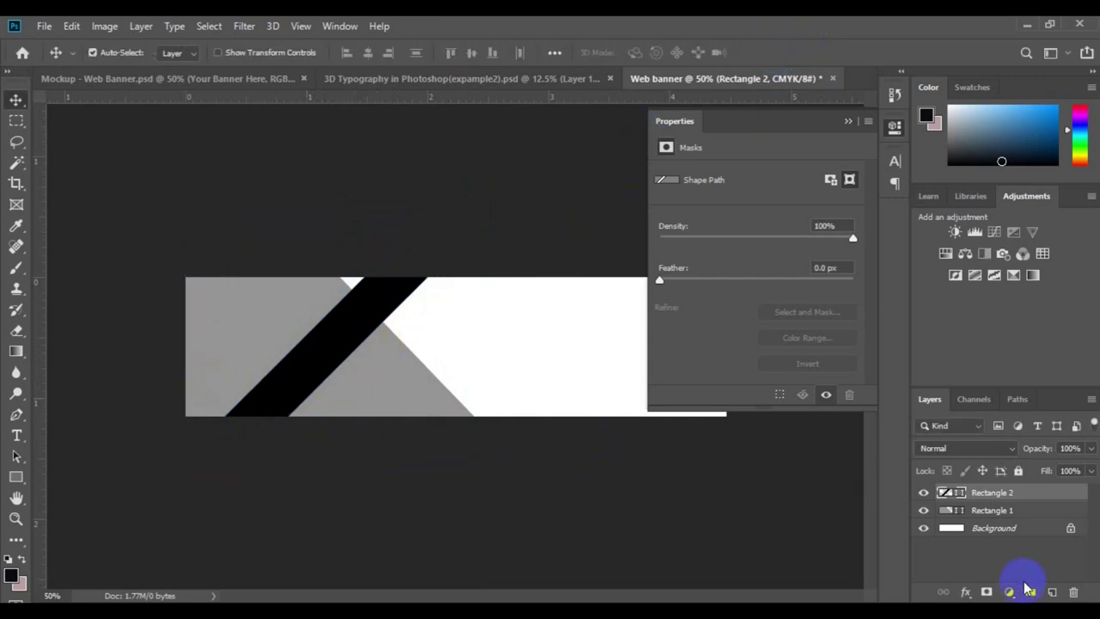
Add a new layer and draw a narrow 70 × 590 px dark rectangle at the banner's left edge
{"action": "left_click", "coordinate": [1050, 592]}
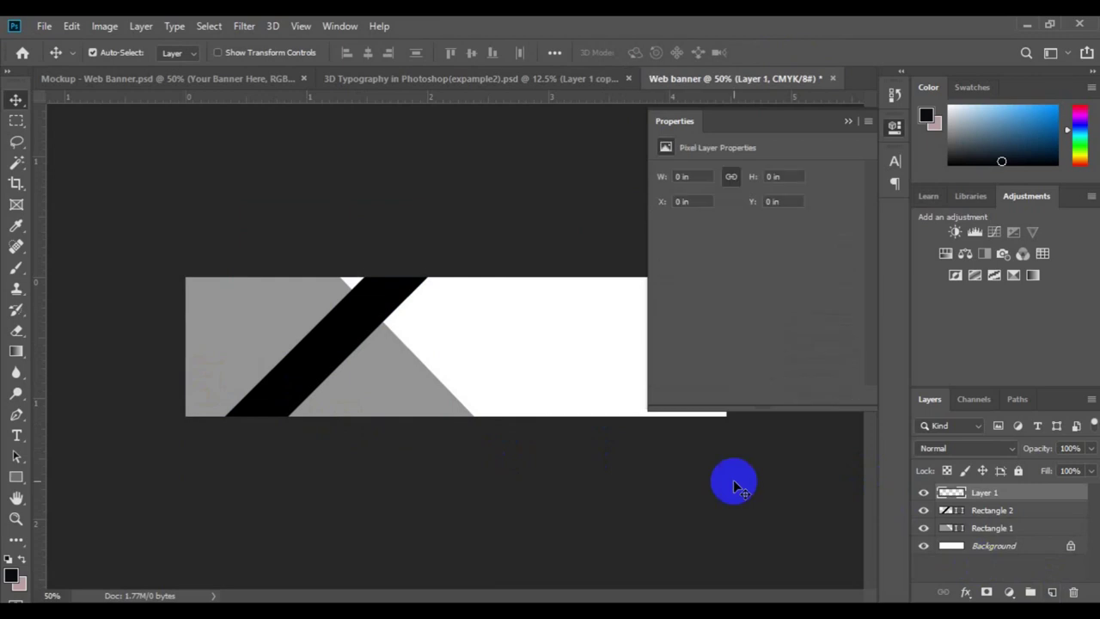
{"action": "left_click", "coordinate": [17, 477]}
{"action": "left_click_drag", "start_coordinate": [175, 324], "coordinate": [202, 561]}
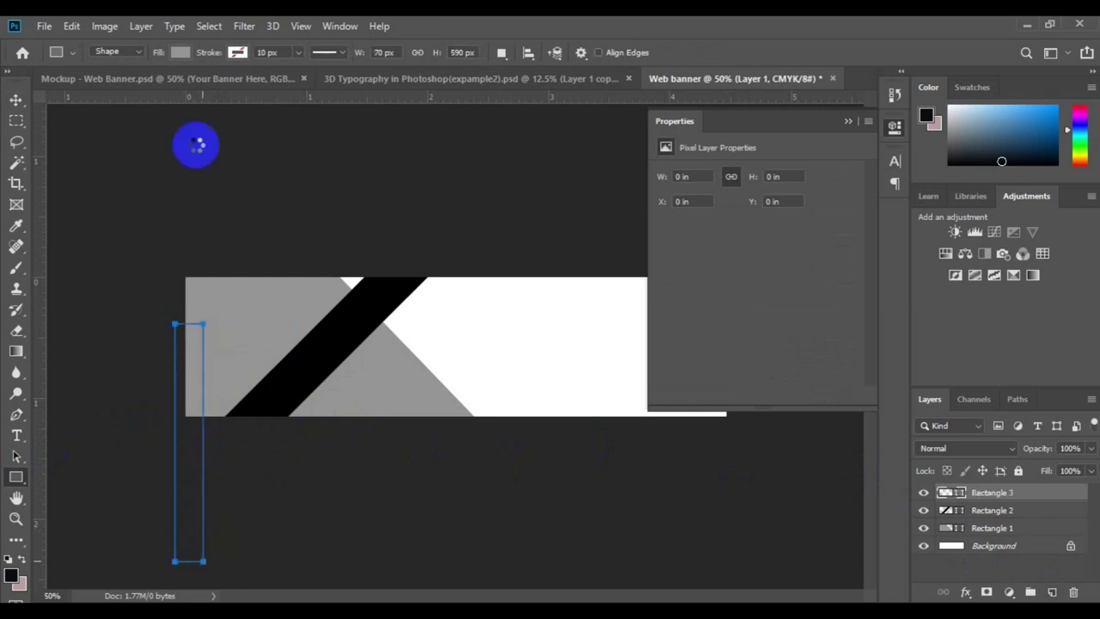
{"action": "left_click", "coordinate": [180, 53]}
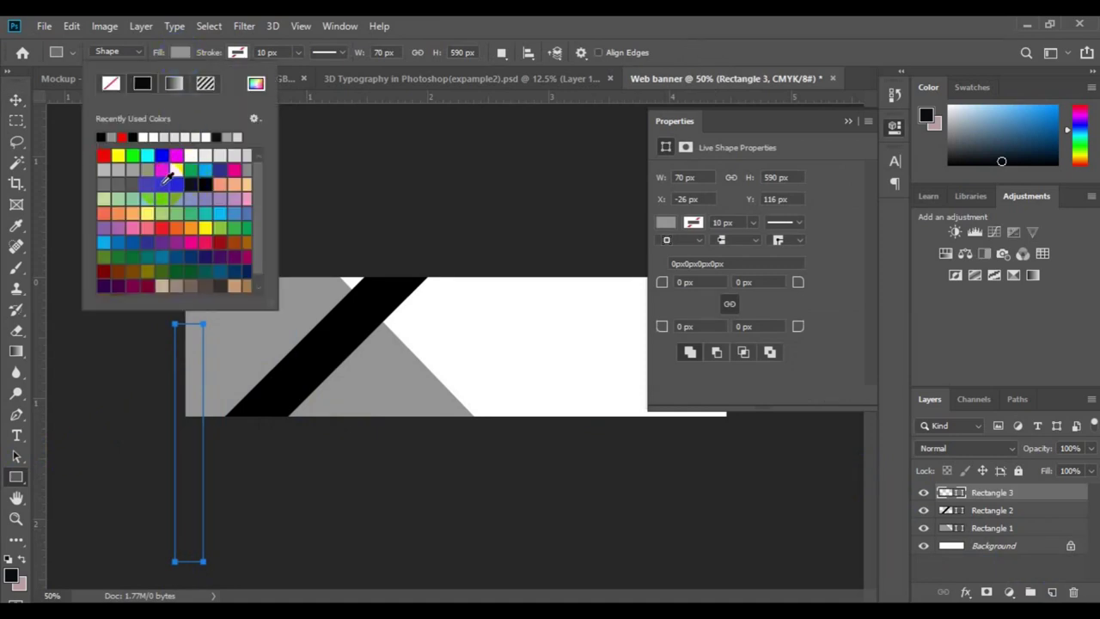
{"action": "left_click", "coordinate": [16, 101]}
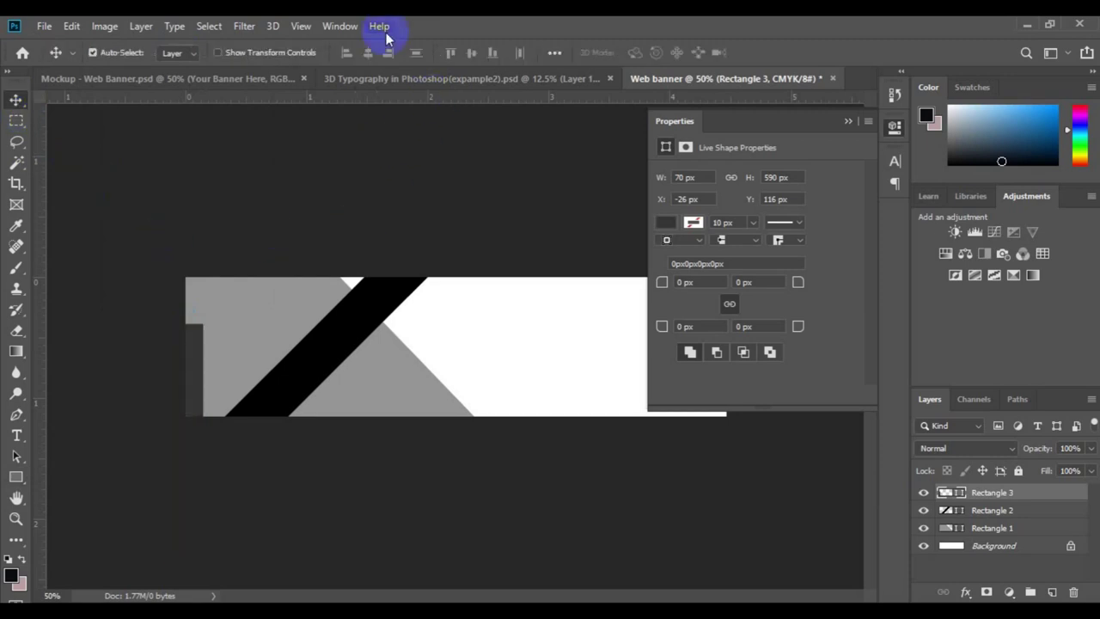
{"action": "left_click", "coordinate": [98, 53]}
Rotate the Rectangle 3 bar by 45° with Free Transform
{"action": "left_click", "coordinate": [80, 34]}
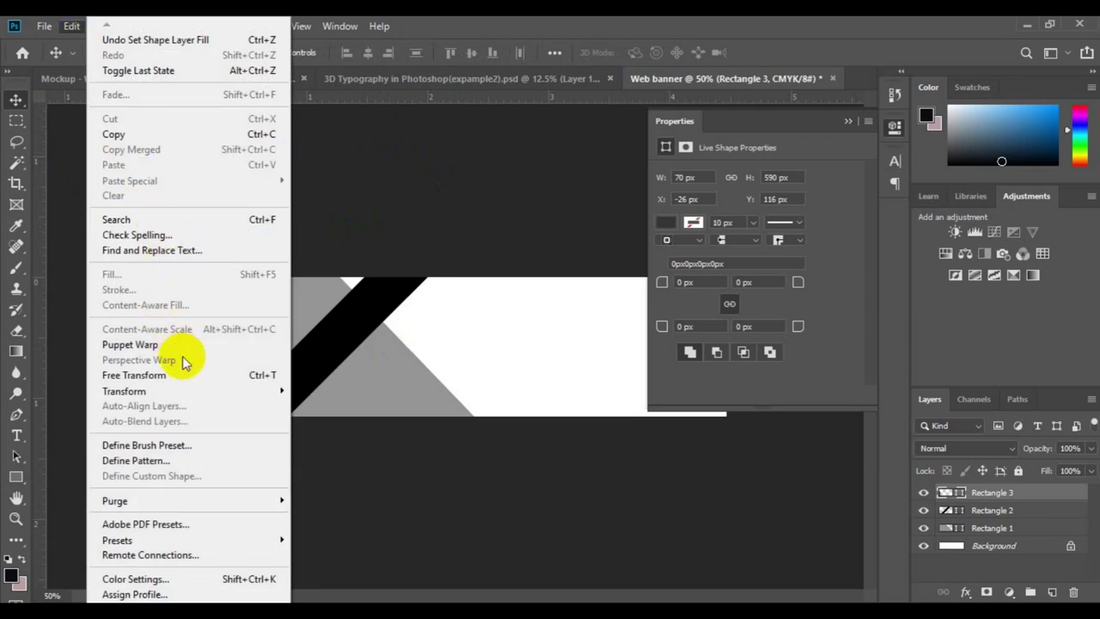
{"action": "left_click", "coordinate": [184, 375]}
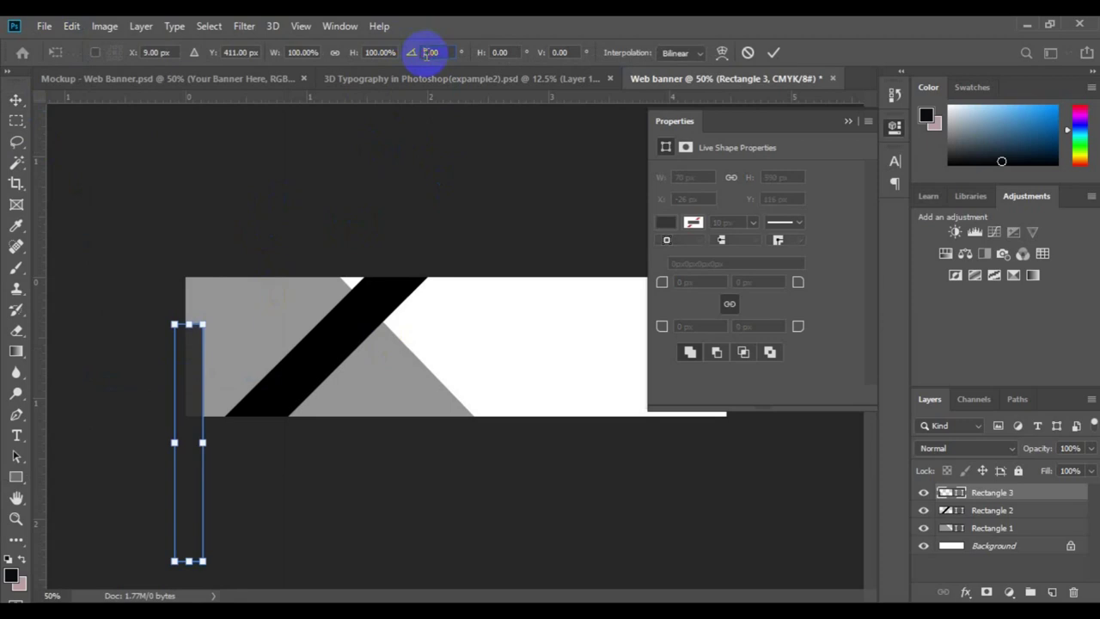
{"action": "left_click", "coordinate": [427, 53]}
{"action": "type", "text": "45"}
{"action": "key", "text": "Return"}
Flip the bar horizontally, drag it onto the banner's lower-left edge, and commit
{"action": "right_click", "coordinate": [218, 407]}
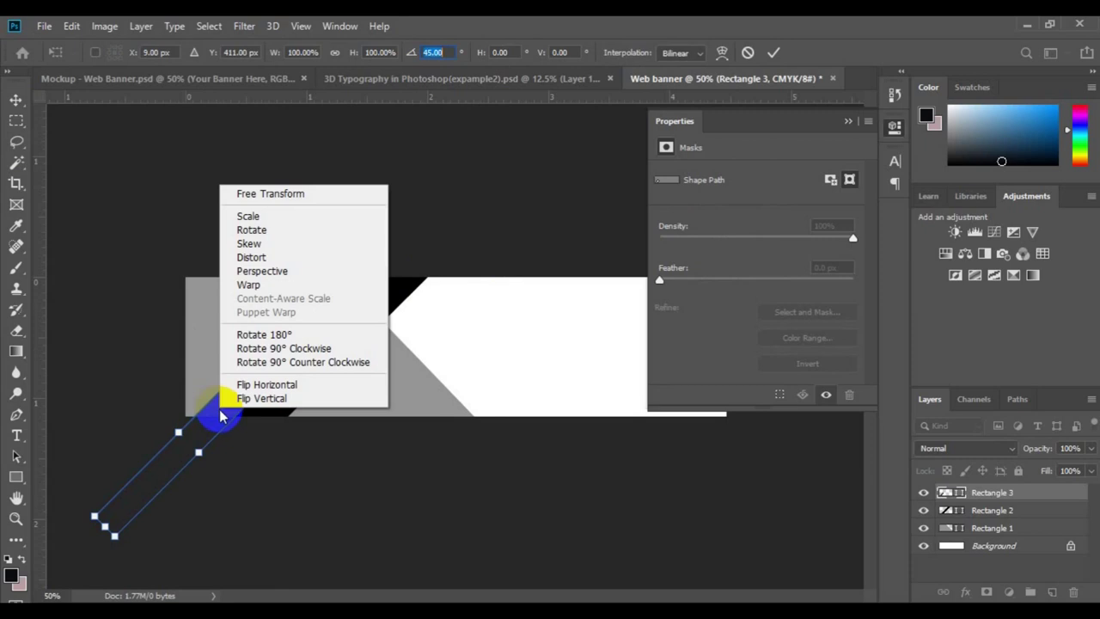
{"action": "left_click", "coordinate": [292, 386]}
{"action": "left_click", "coordinate": [186, 440]}
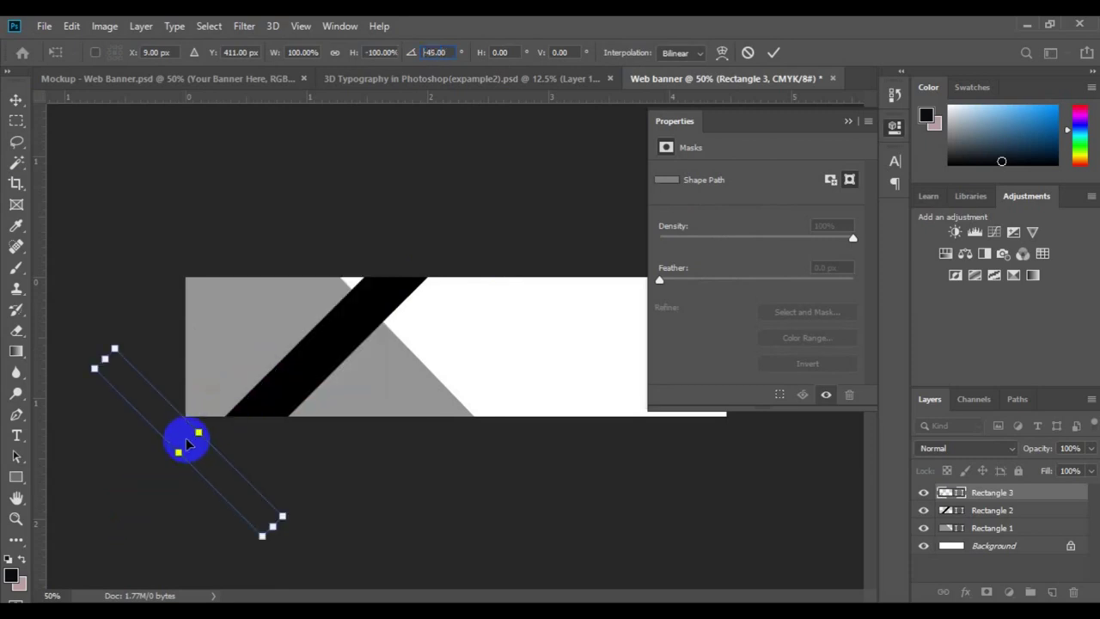
{"action": "left_click_drag", "start_coordinate": [186, 440], "coordinate": [250, 425]}
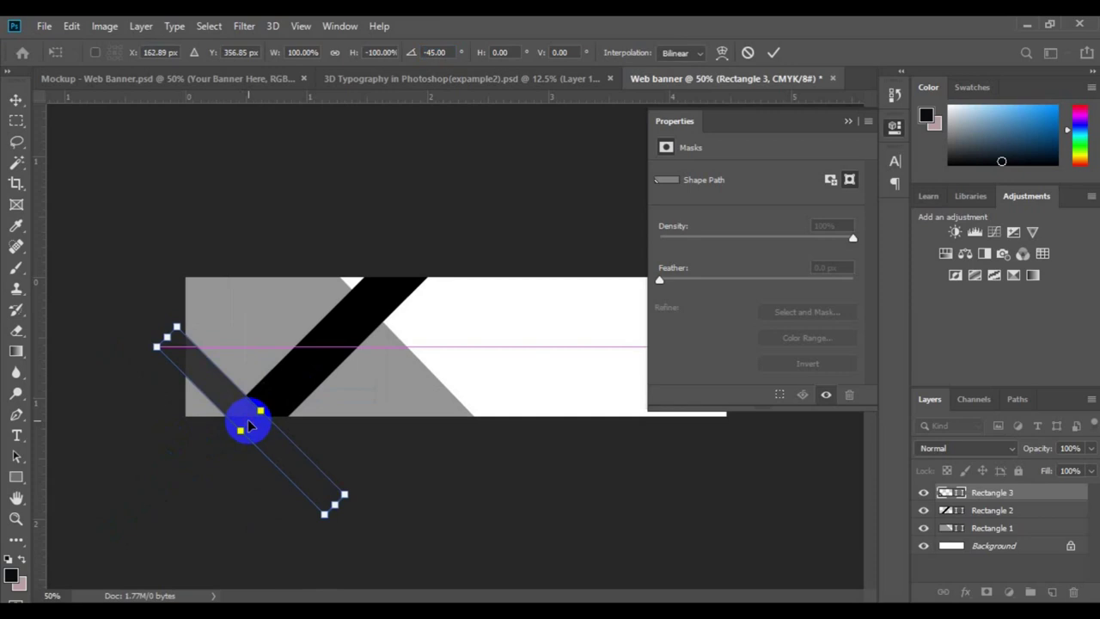
{"action": "key", "text": "Return"}
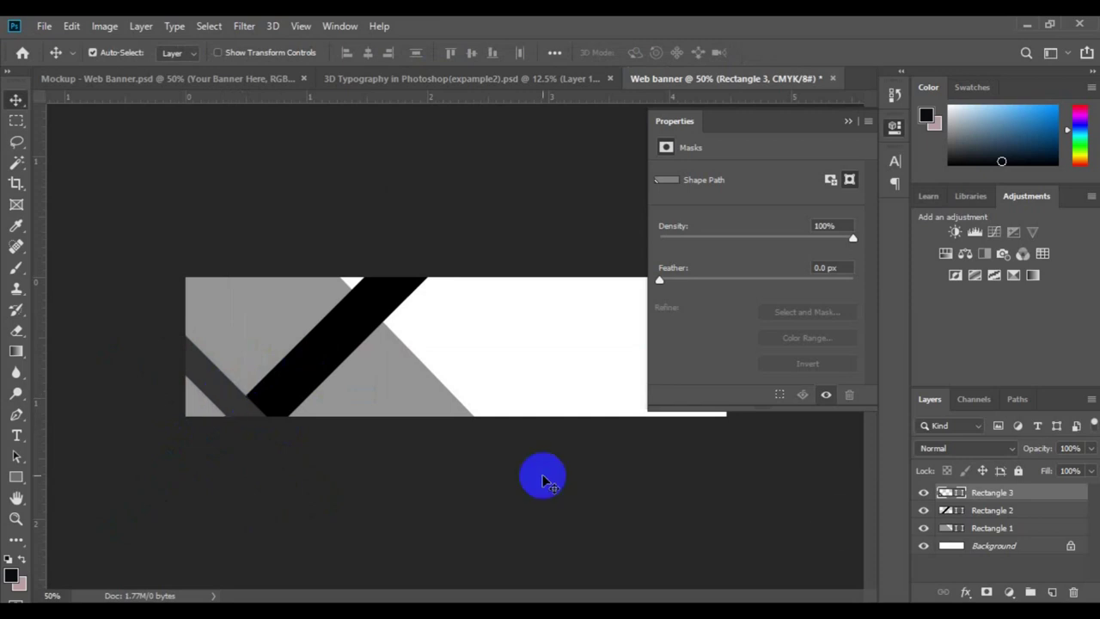
{"action": "right_click", "coordinate": [979, 498]}
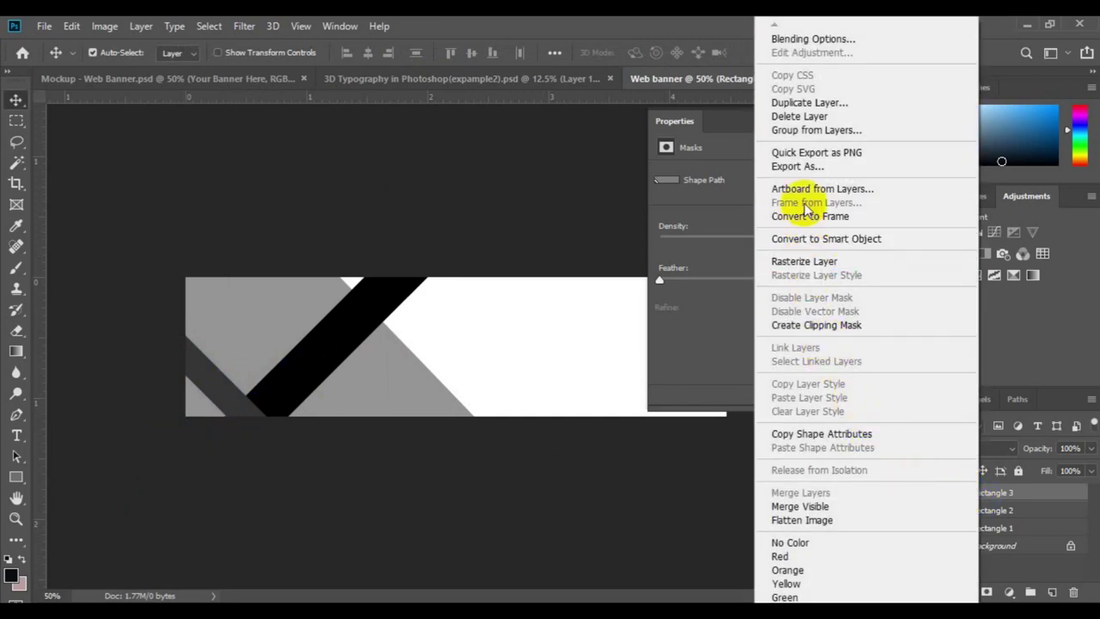
Duplicate Rectangle 3 as 'Rectangle nw' and move the copy into the lower-left corner
{"action": "left_click", "coordinate": [798, 105]}
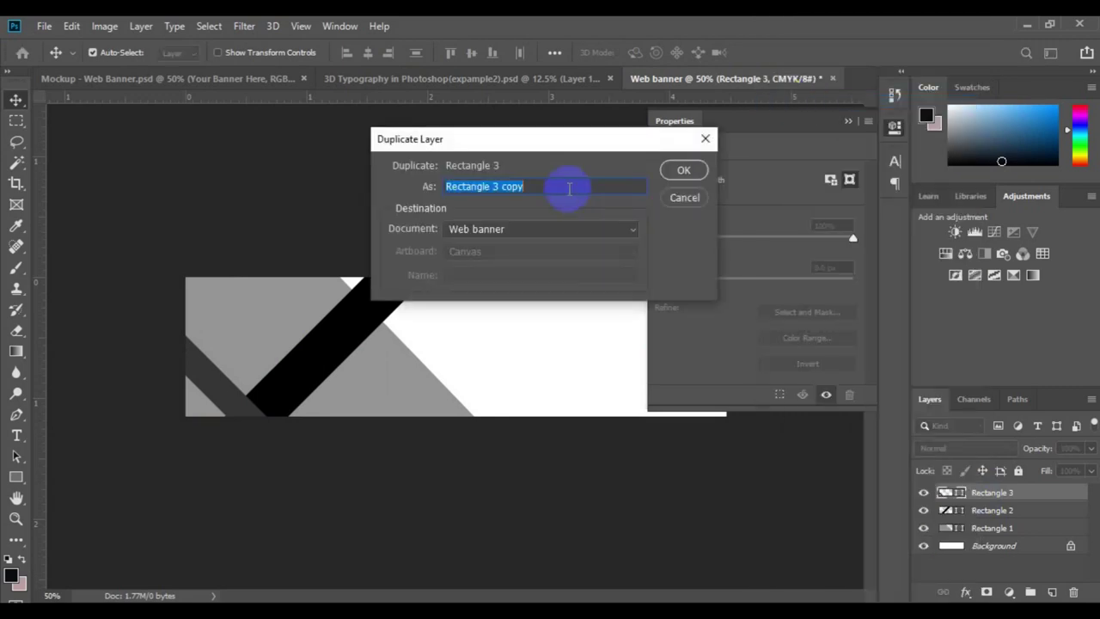
{"action": "left_click", "coordinate": [569, 188]}
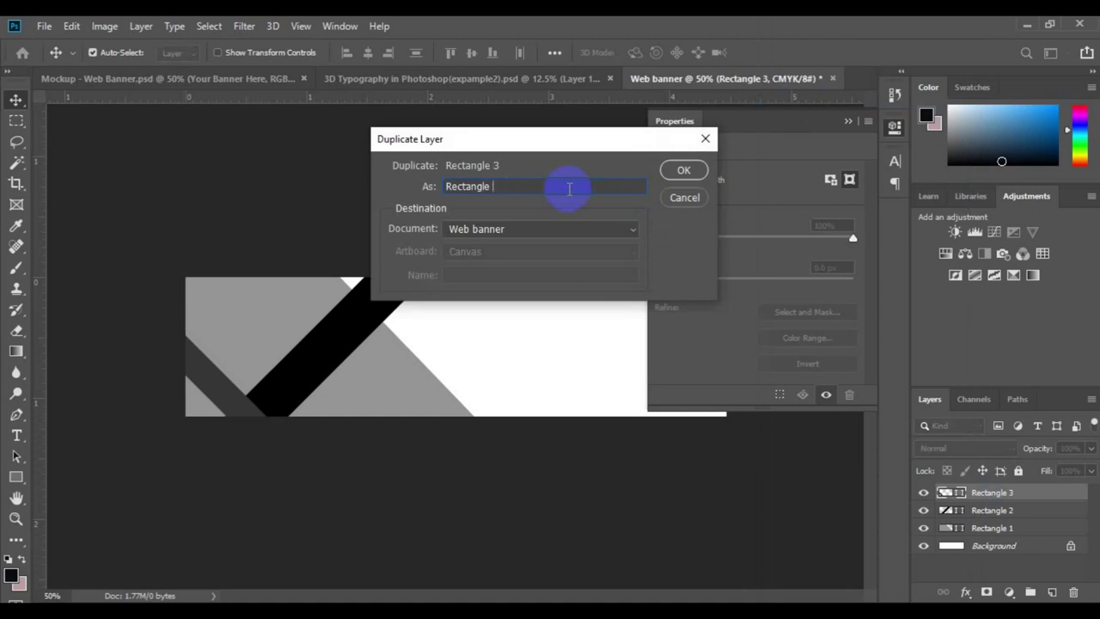
{"action": "type", "text": "nw"}
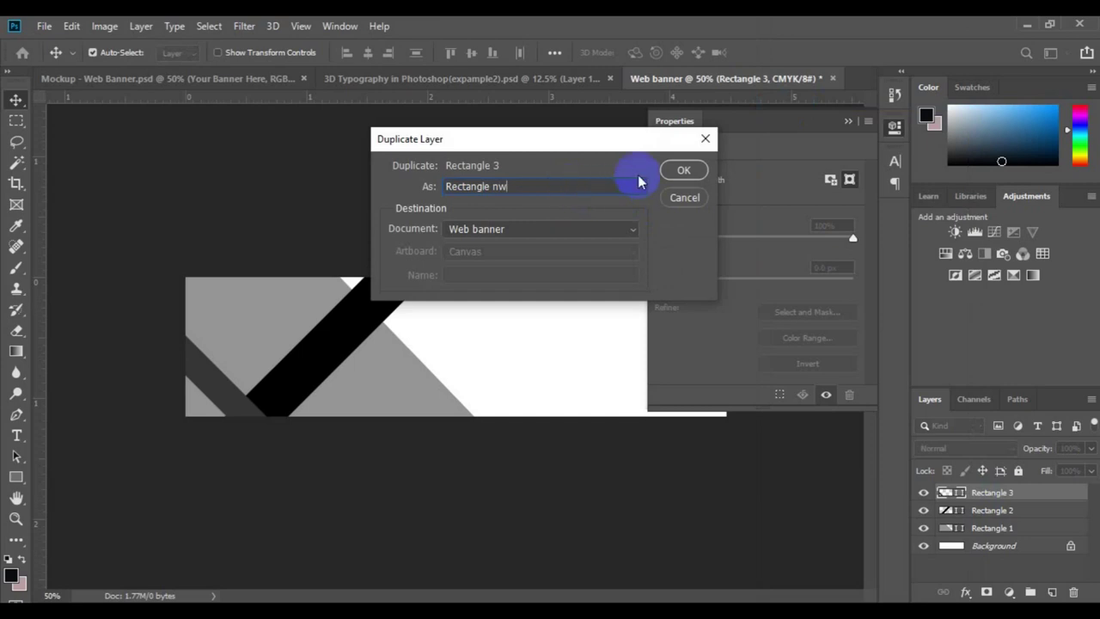
{"action": "left_click", "coordinate": [679, 170]}
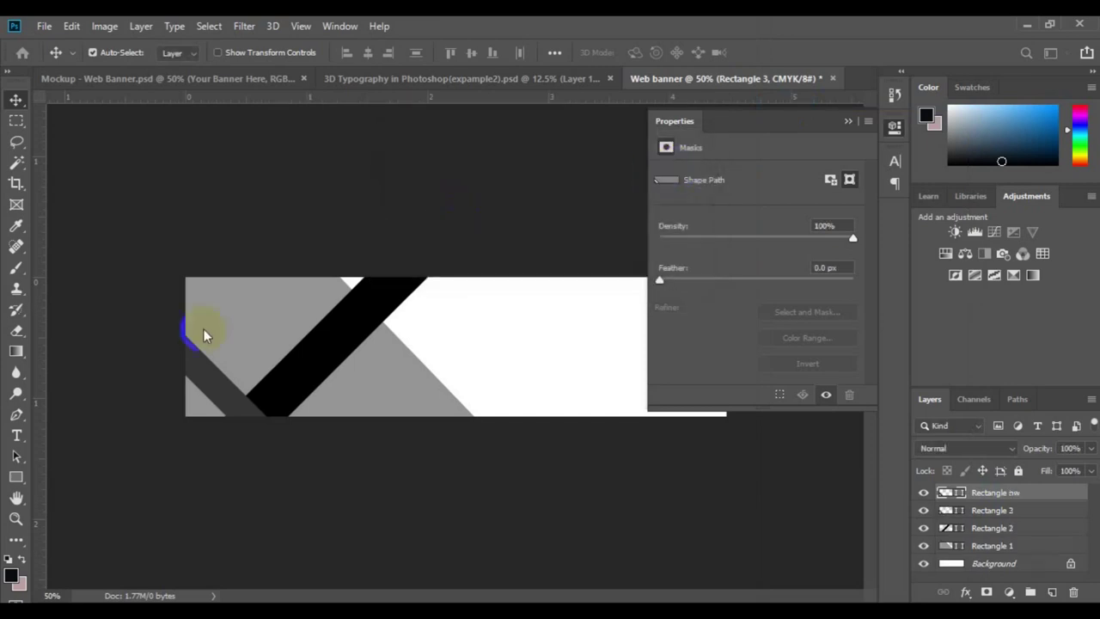
{"action": "left_click", "coordinate": [215, 385]}
{"action": "mouse_move", "coordinate": [215, 384]}
{"action": "left_mouse_down"}
{"action": "mouse_move", "coordinate": [198, 389]}
{"action": "mouse_move", "coordinate": [196, 416]}
{"action": "left_mouse_up"}
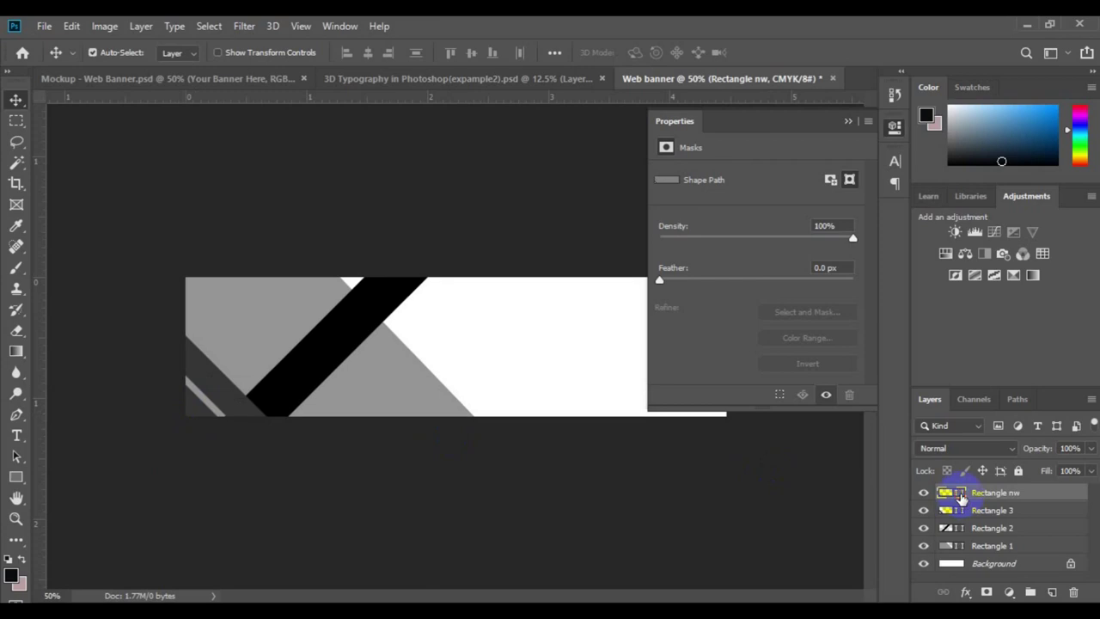
Fill Rectangle nw solid black by sampling the existing black stripe
{"action": "double_click", "coordinate": [960, 496]}
{"action": "left_click", "coordinate": [359, 320]}
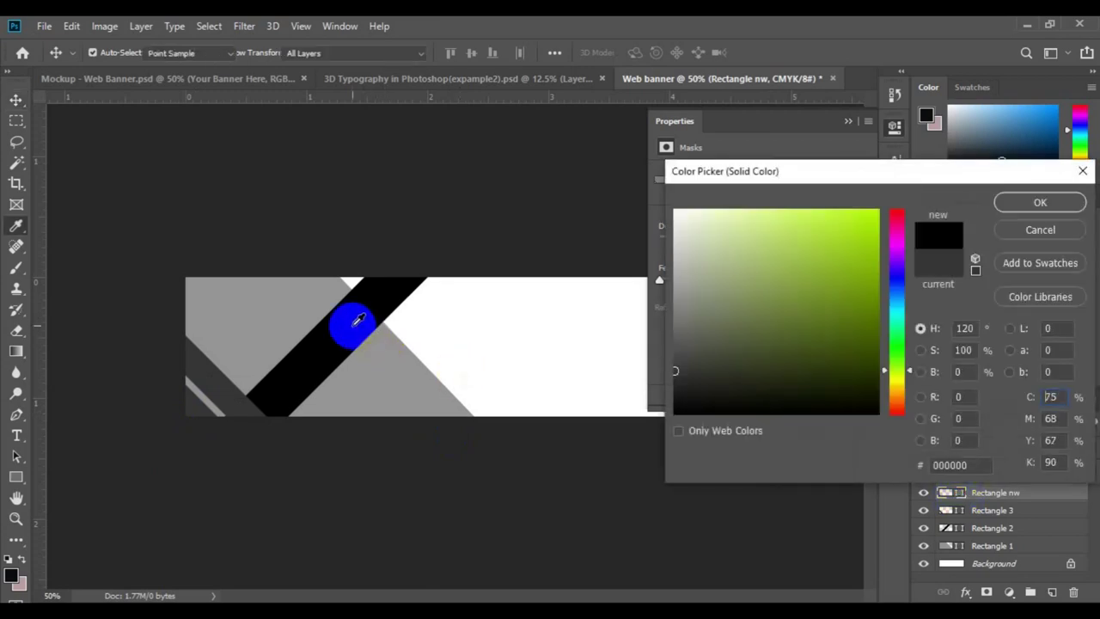
{"action": "left_click", "coordinate": [1016, 204]}
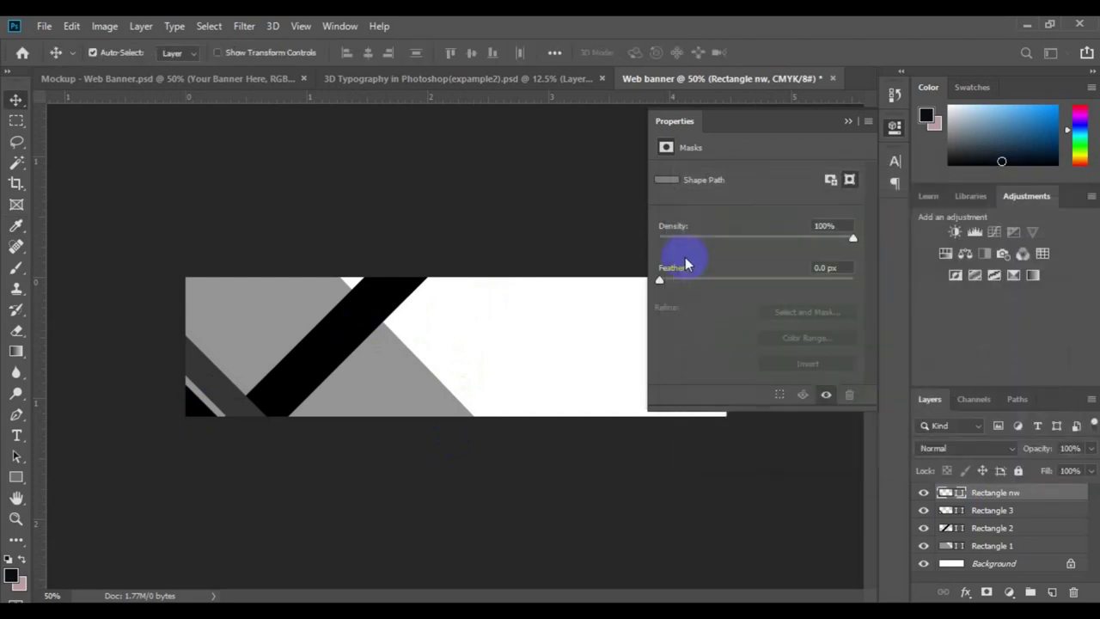
{"action": "left_click", "coordinate": [848, 122]}
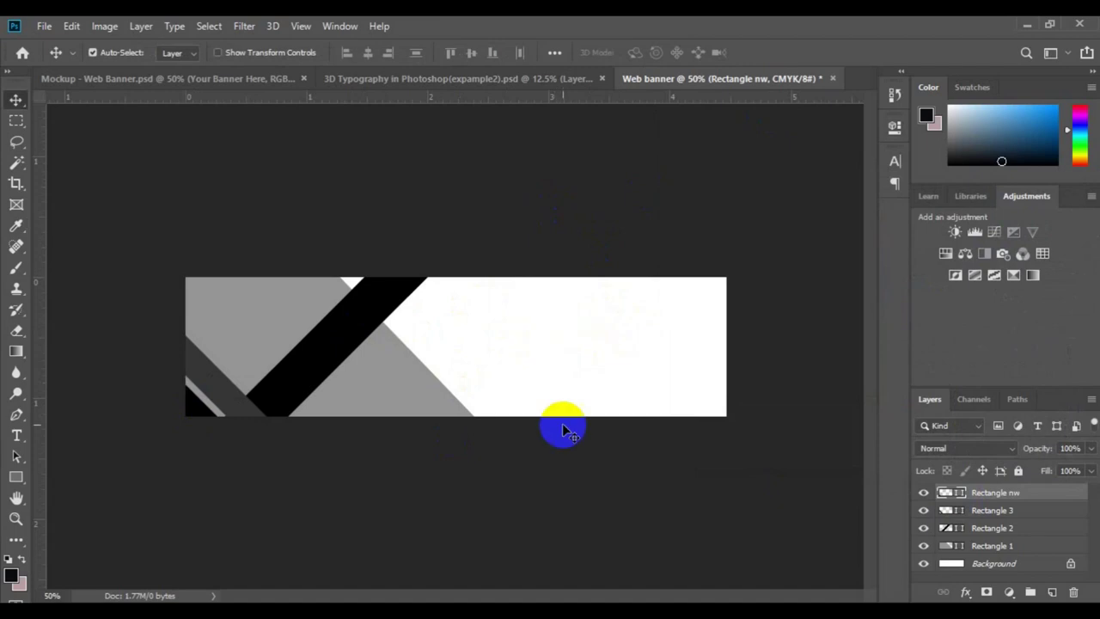
{"action": "left_click", "coordinate": [985, 569]}
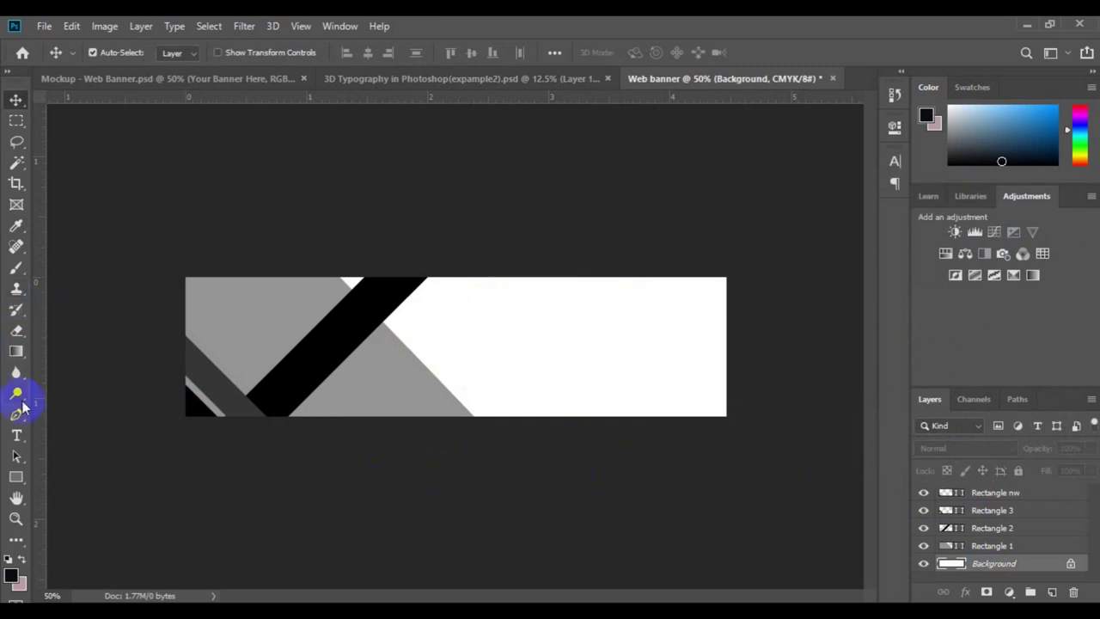
Draw a light blue 851 × 82 px rectangle bar across the banner's top edge
{"action": "left_click", "coordinate": [17, 476]}
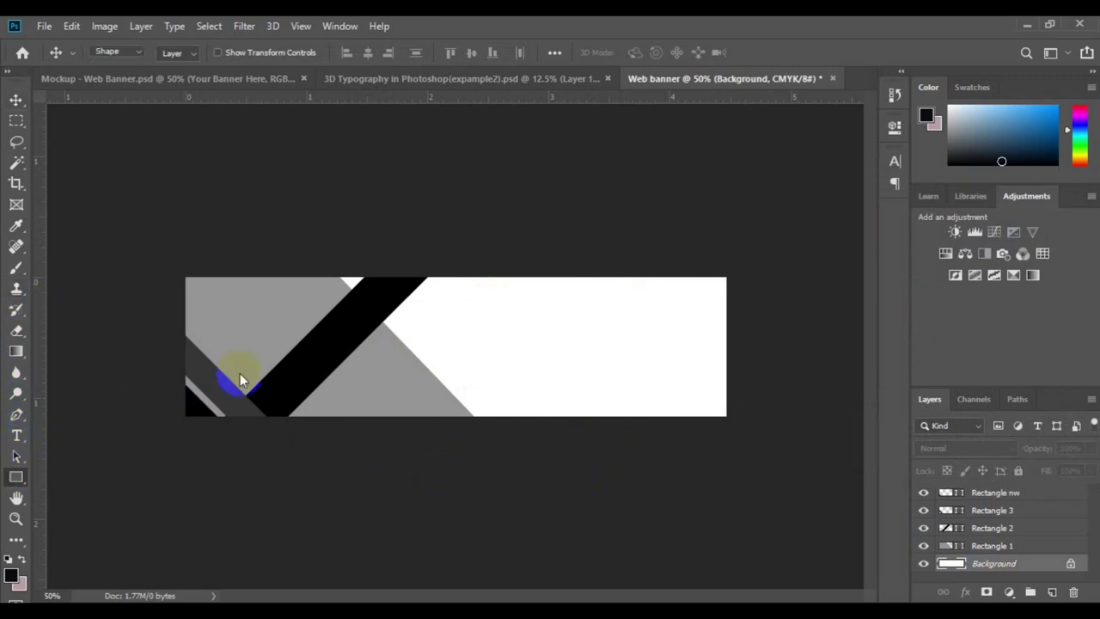
{"action": "left_click", "coordinate": [327, 335]}
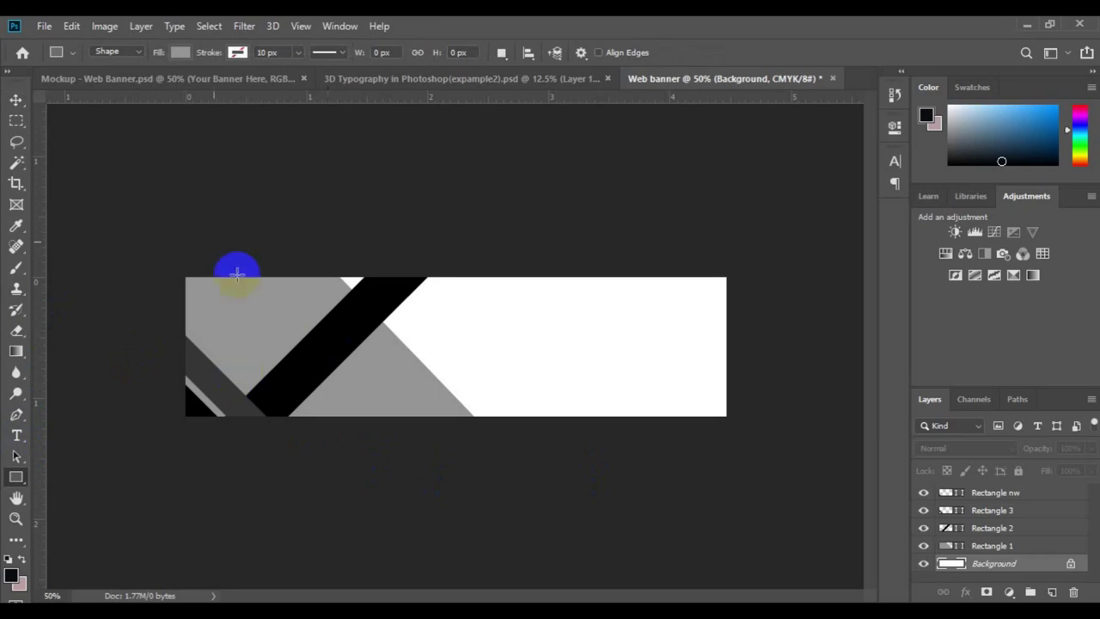
{"action": "left_click", "coordinate": [181, 53]}
{"action": "left_click", "coordinate": [185, 187]}
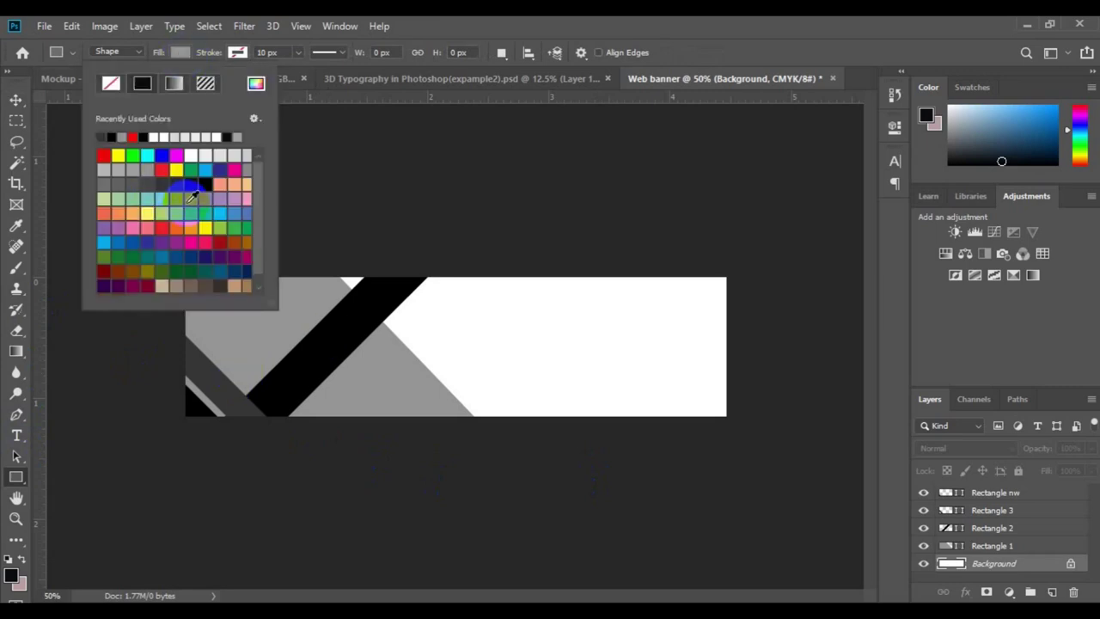
{"action": "left_click", "coordinate": [183, 197]}
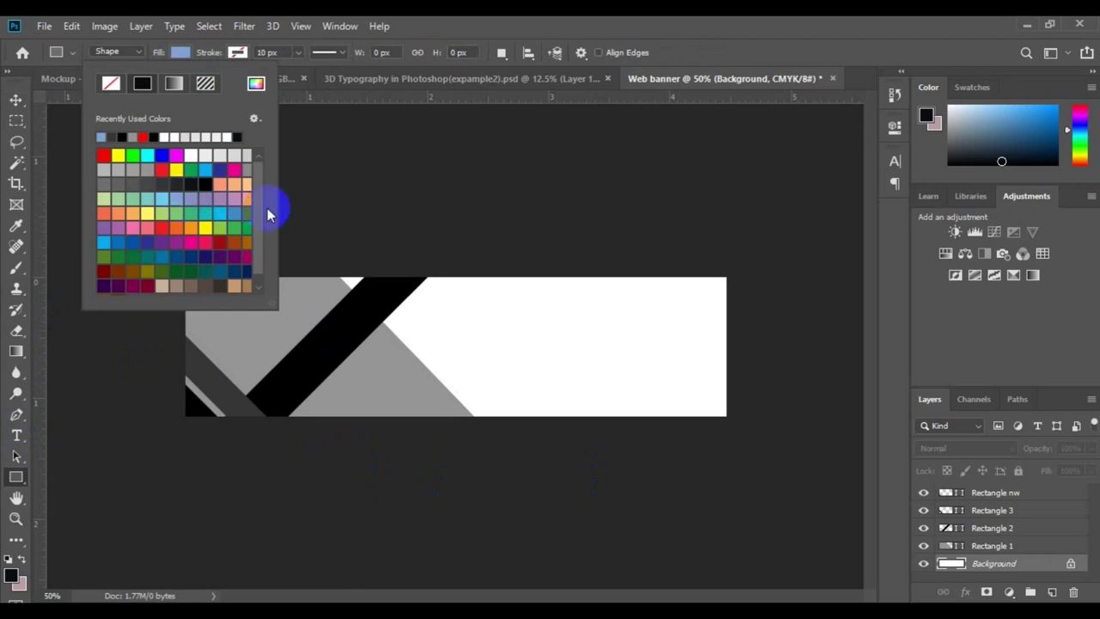
{"action": "left_click", "coordinate": [318, 273]}
{"action": "left_click_drag", "start_coordinate": [318, 273], "coordinate": [659, 307]}
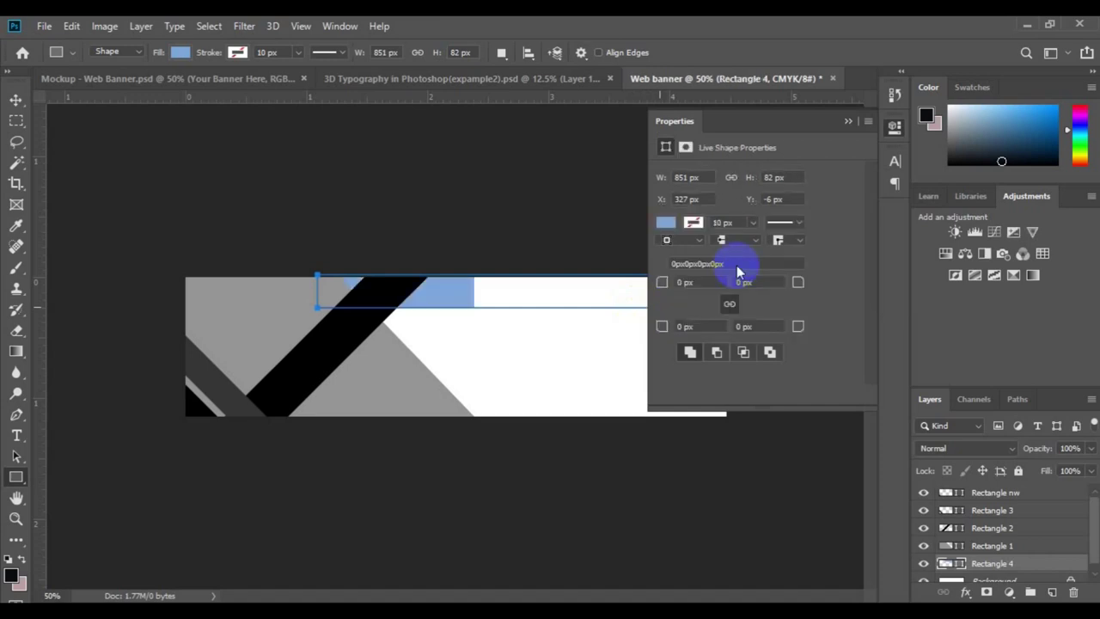
{"action": "left_click", "coordinate": [847, 121]}
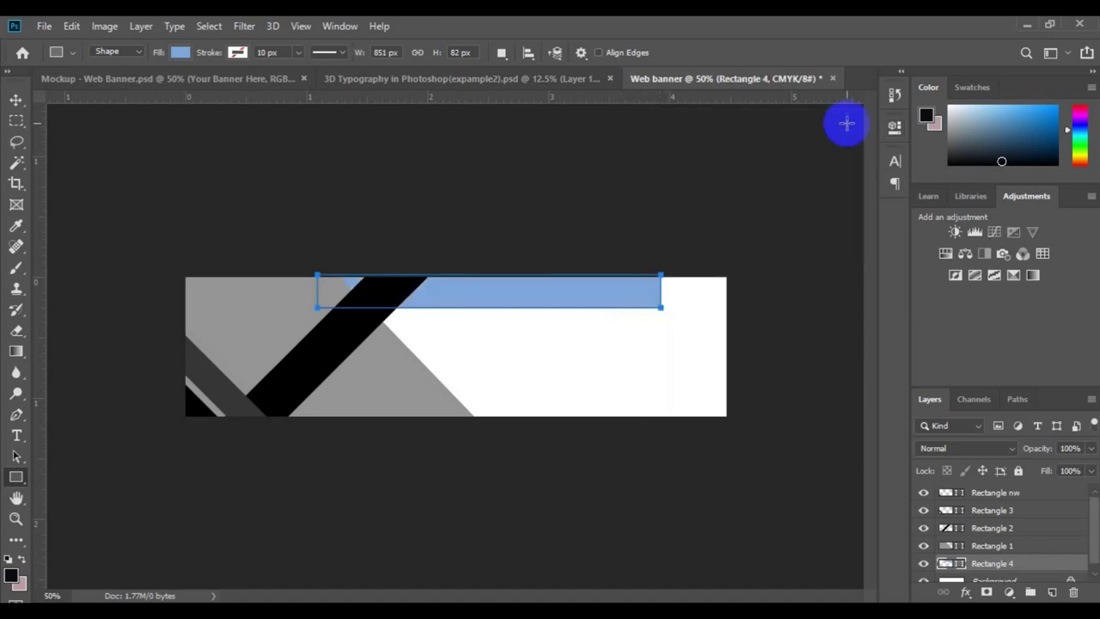
{"action": "left_click", "coordinate": [16, 101]}
{"action": "left_click", "coordinate": [436, 272]}
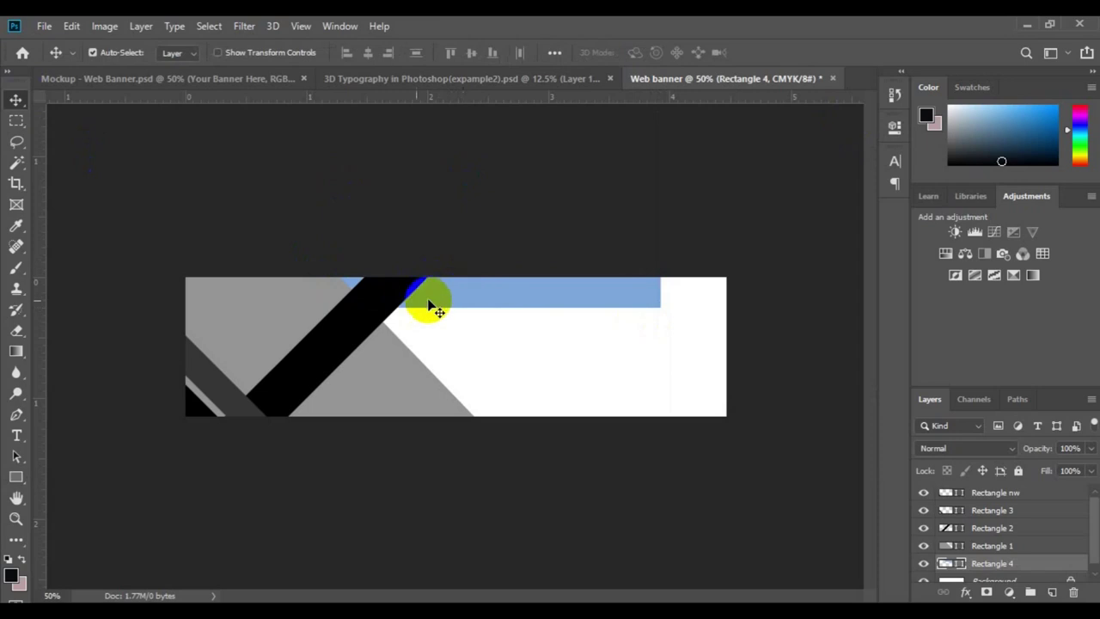
Free-transform the blue bar, skewing its bottom-right corner left to slant the right end
{"action": "left_click", "coordinate": [71, 26]}
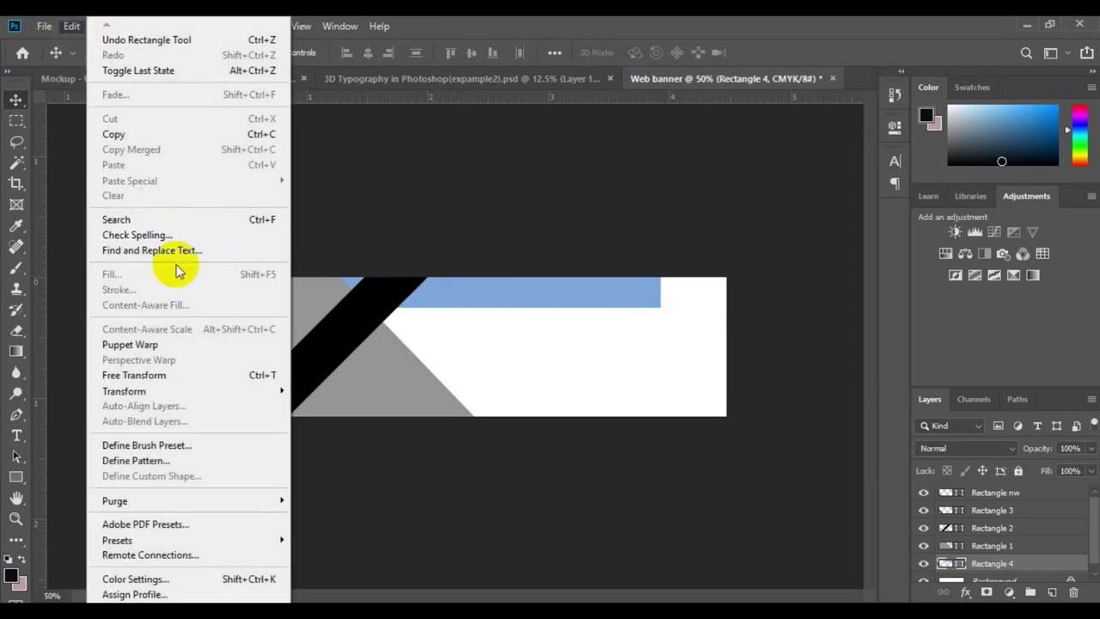
{"action": "left_click", "coordinate": [211, 375]}
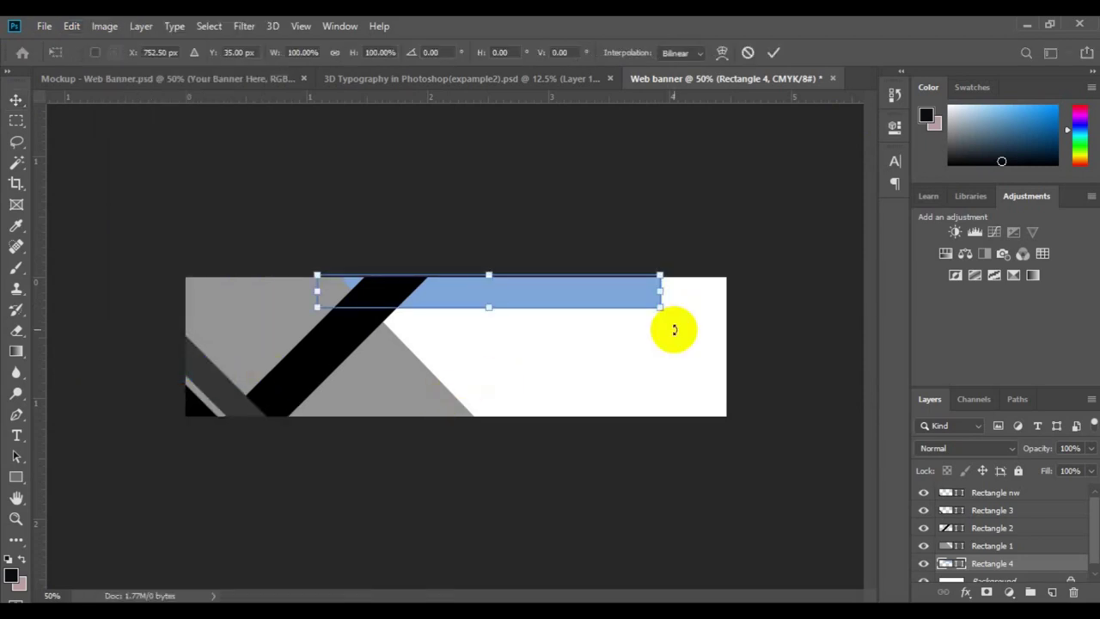
{"action": "key", "text": "ctrl+plus"}
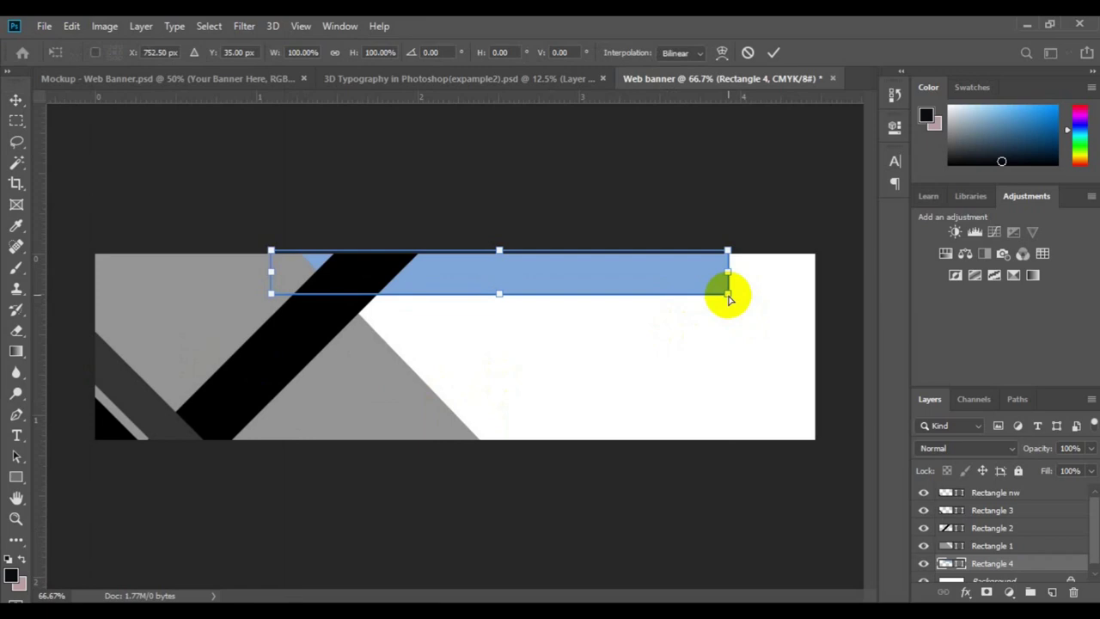
{"action": "left_click_drag", "start_coordinate": [728, 297], "coordinate": [711, 293]}
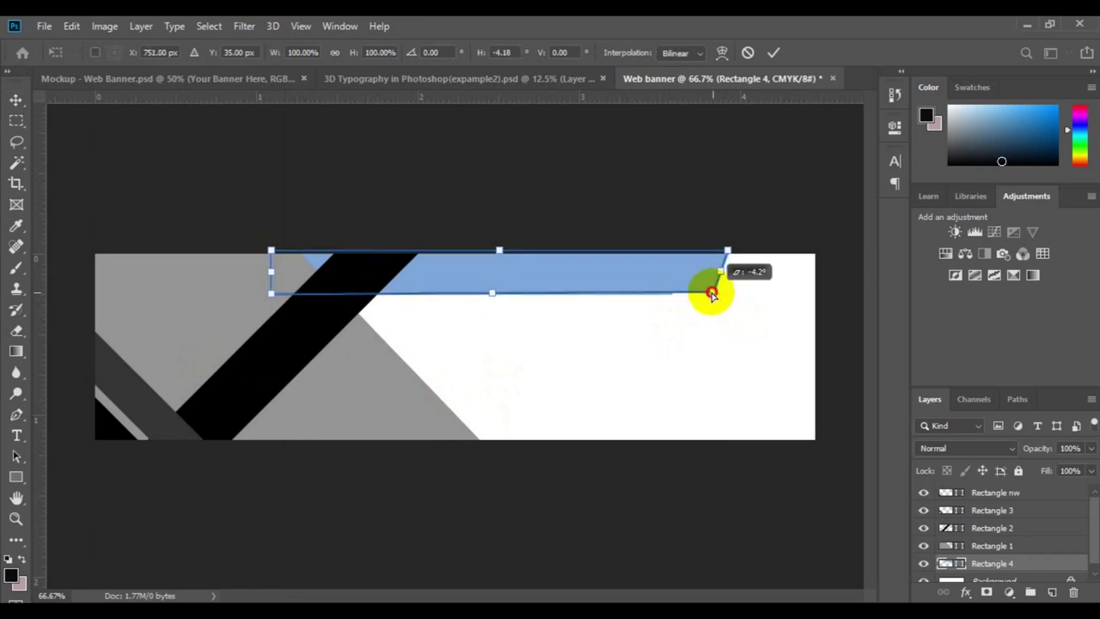
{"action": "left_click_drag", "start_coordinate": [711, 293], "coordinate": [713, 295]}
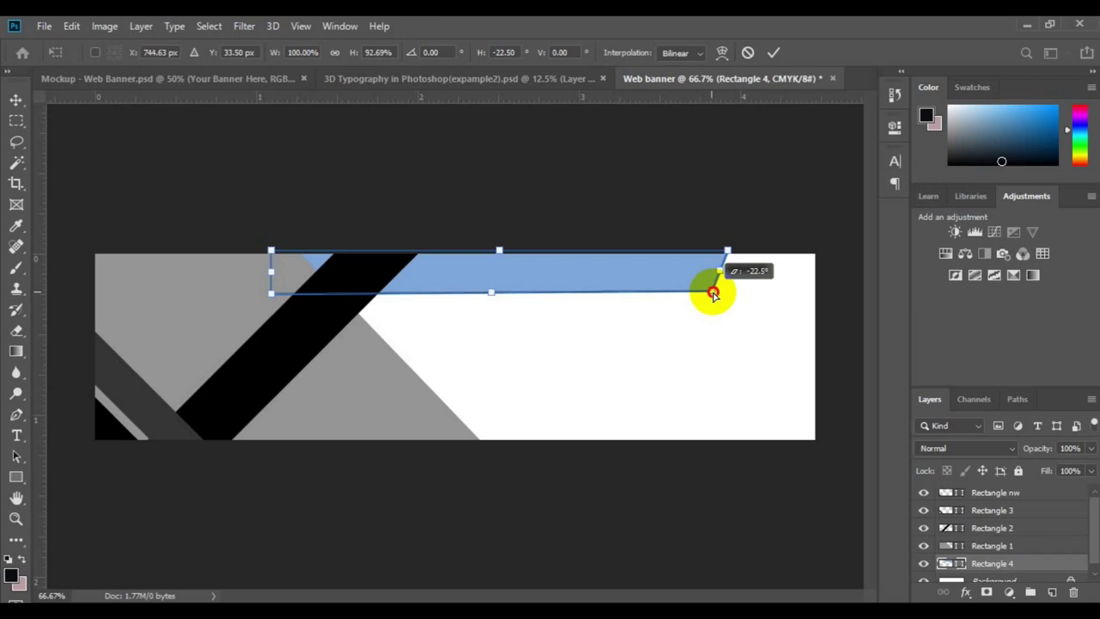
{"action": "left_click_drag", "start_coordinate": [713, 293], "coordinate": [713, 293]}
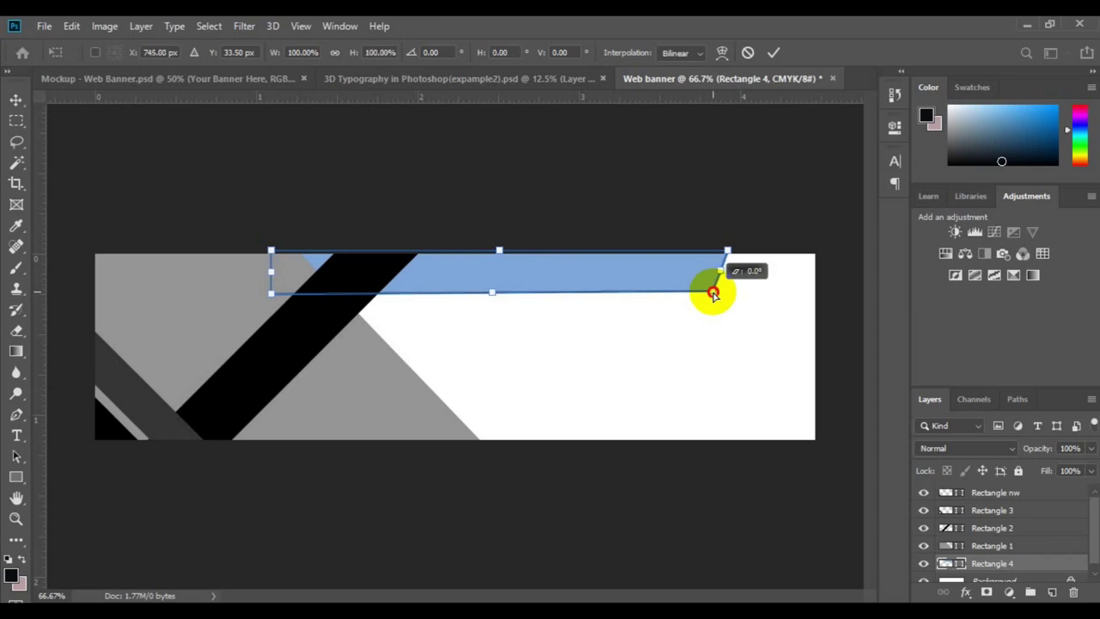
{"action": "left_click_drag", "start_coordinate": [713, 293], "coordinate": [713, 293]}
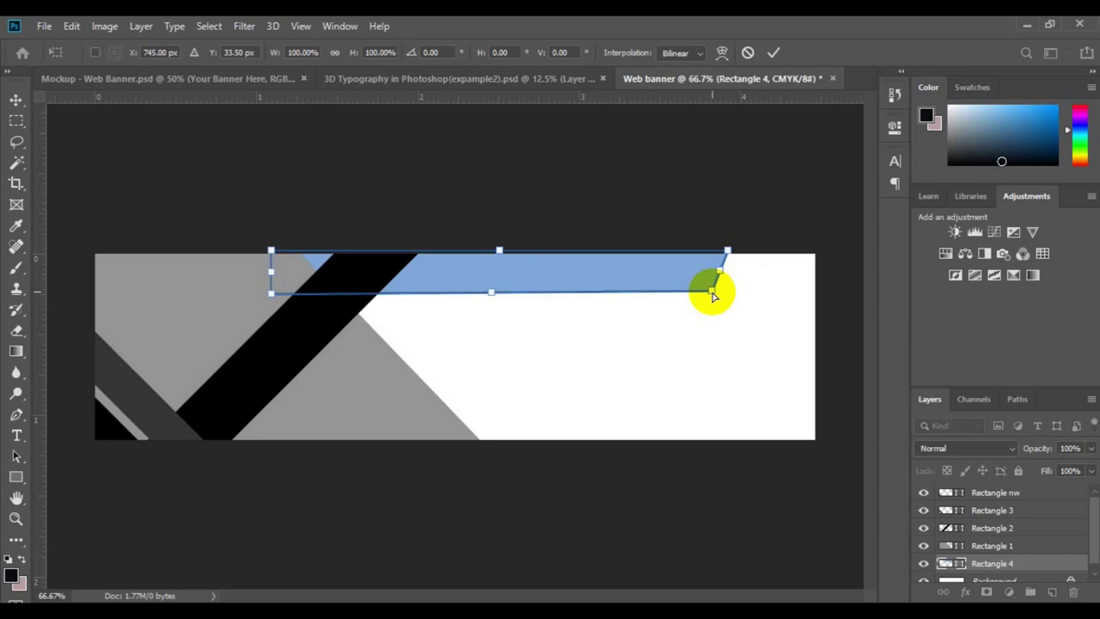
{"action": "left_click", "coordinate": [776, 52]}
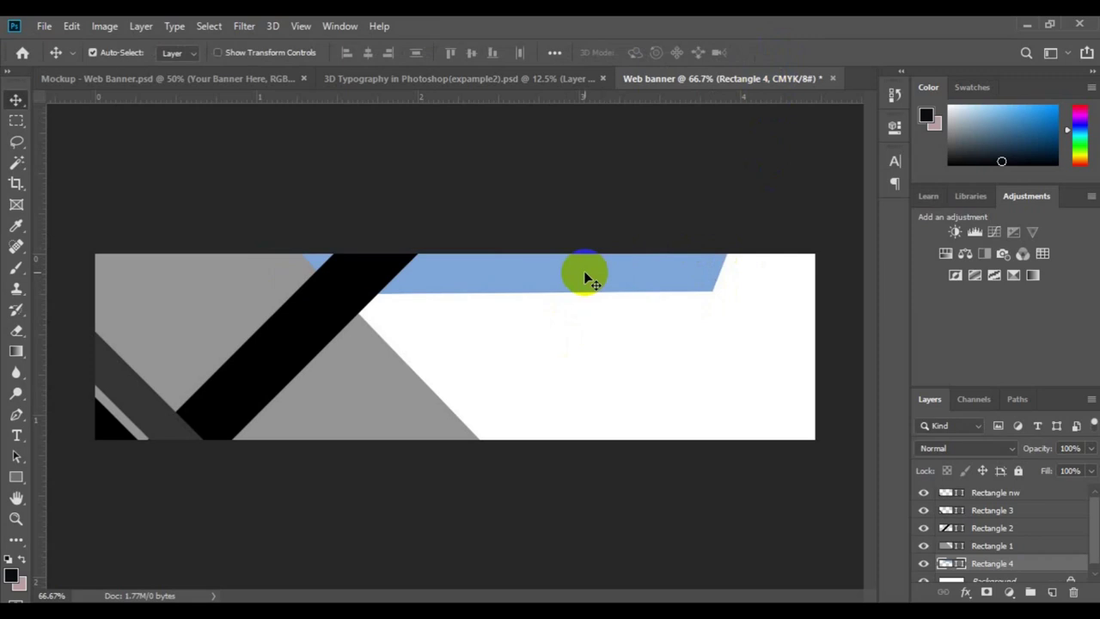
Align the light blue bar to the canvas top edge
{"action": "left_click", "coordinate": [215, 28]}
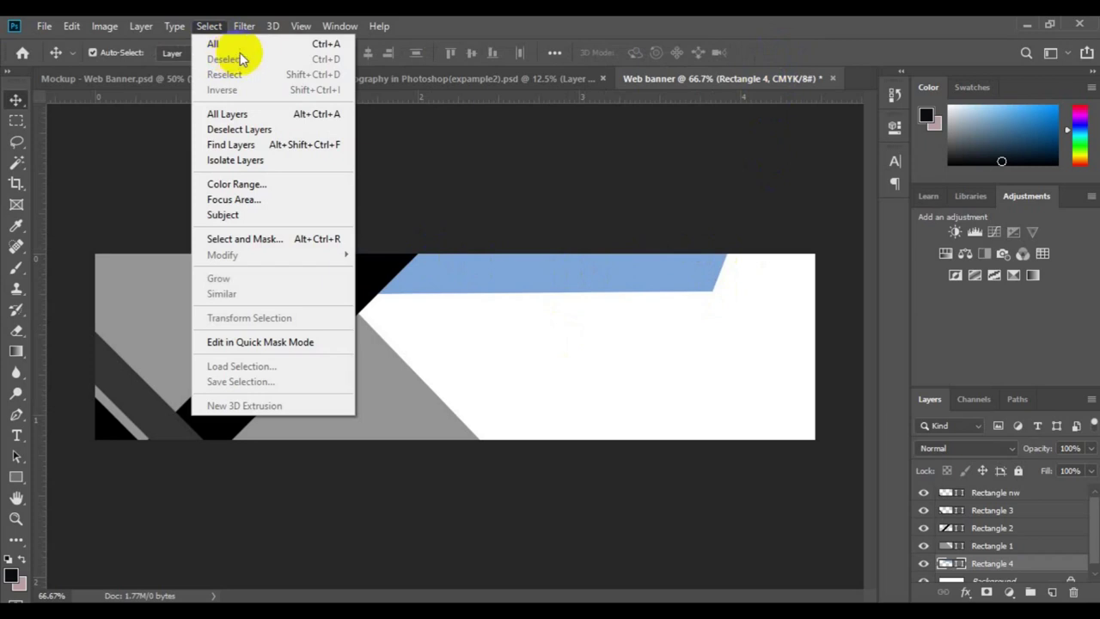
{"action": "left_click", "coordinate": [245, 42]}
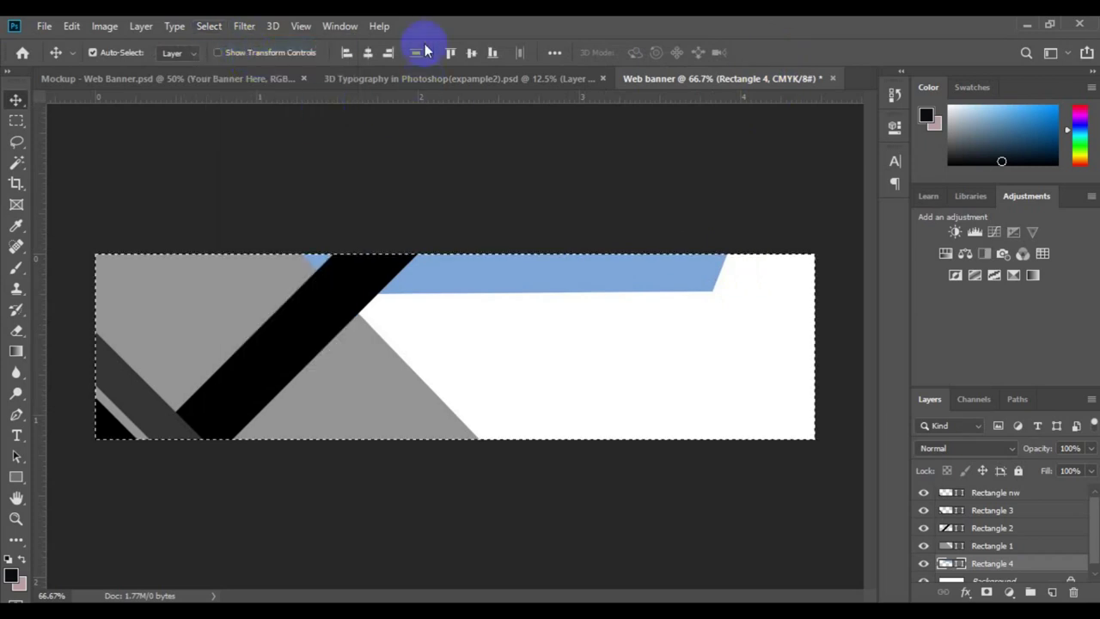
{"action": "left_click", "coordinate": [450, 54]}
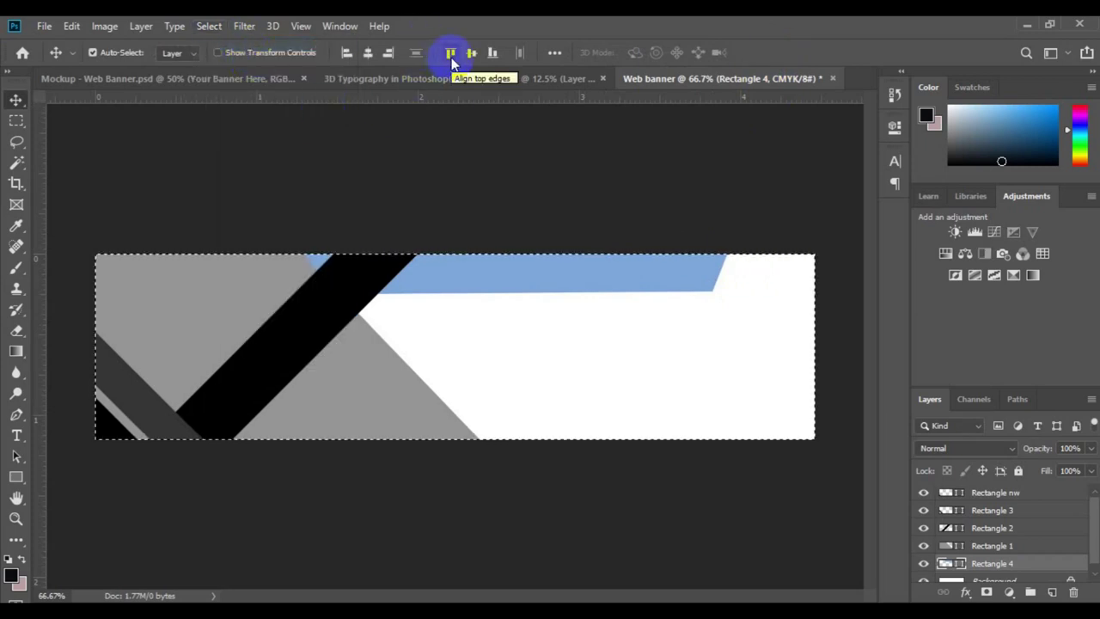
{"action": "left_click", "coordinate": [451, 53]}
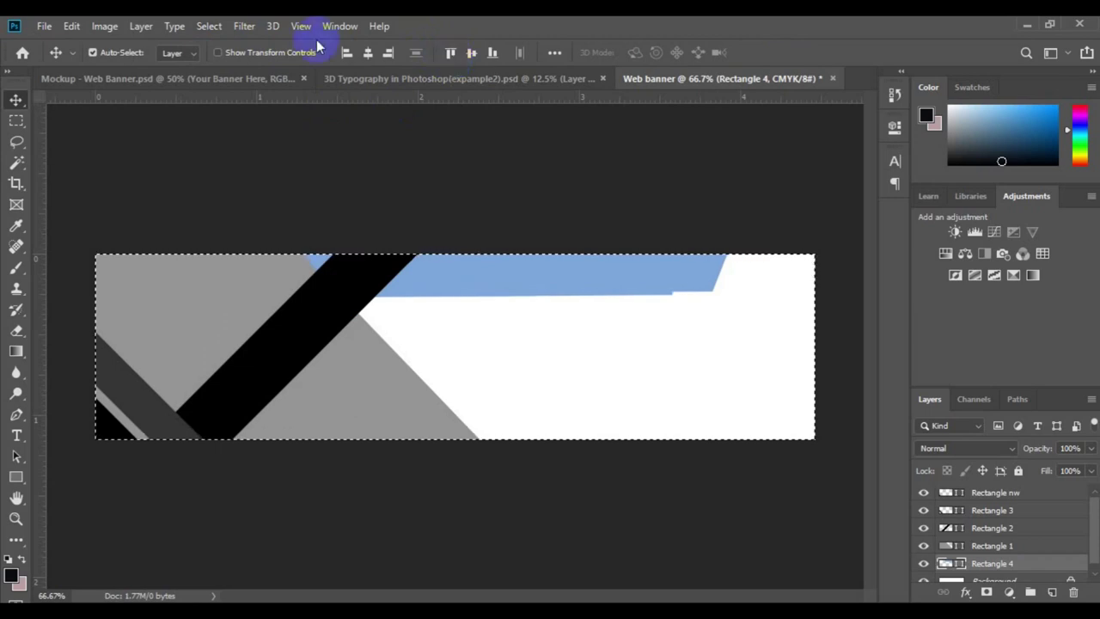
{"action": "left_click", "coordinate": [210, 26]}
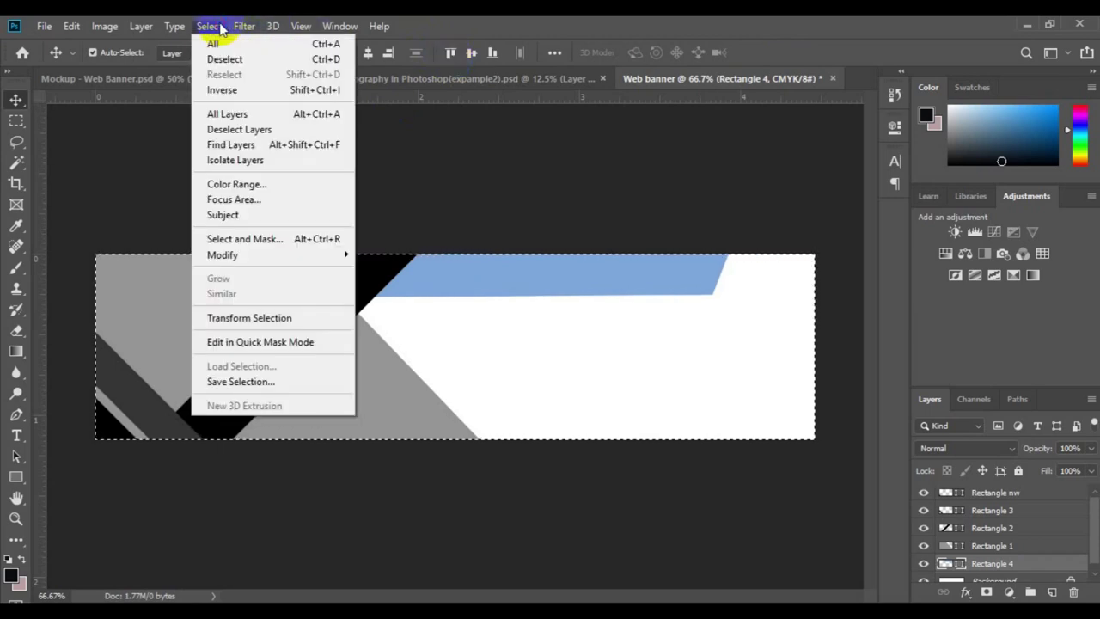
{"action": "left_click", "coordinate": [239, 60]}
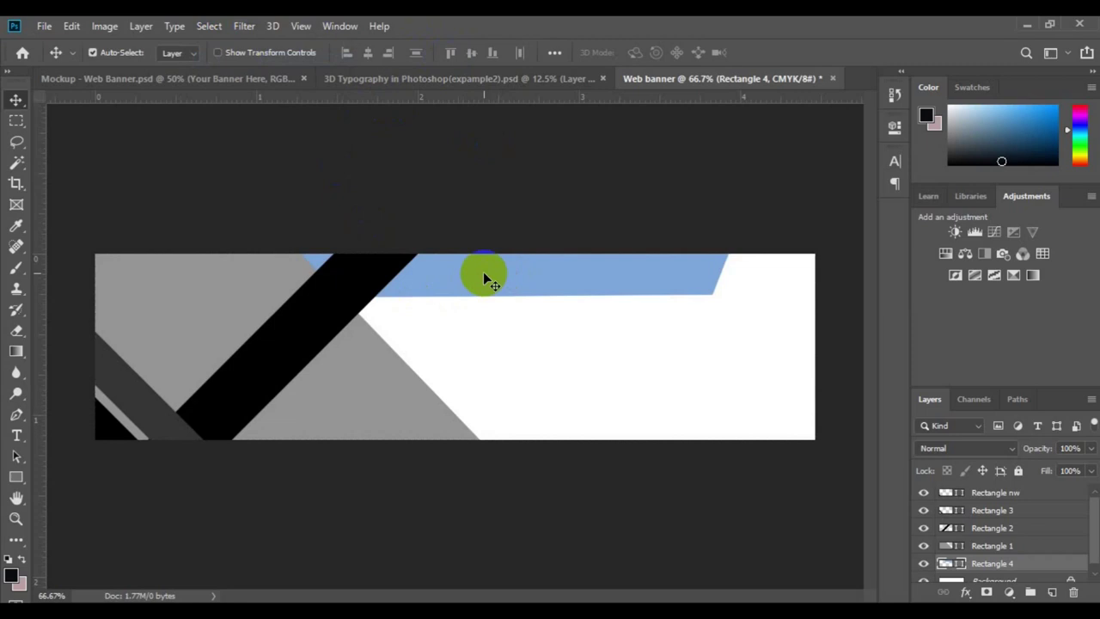
Copy the blue bar down and align the copy to the canvas bottom edge
{"action": "left_click_drag", "start_coordinate": [483, 279], "coordinate": [495, 432]}
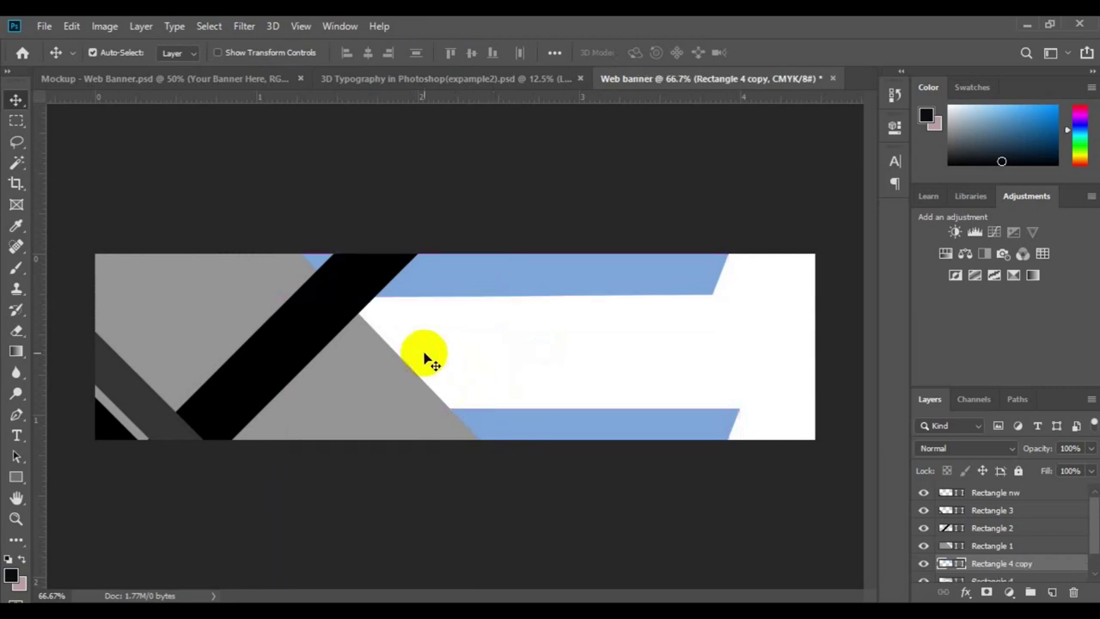
{"action": "left_click", "coordinate": [483, 335]}
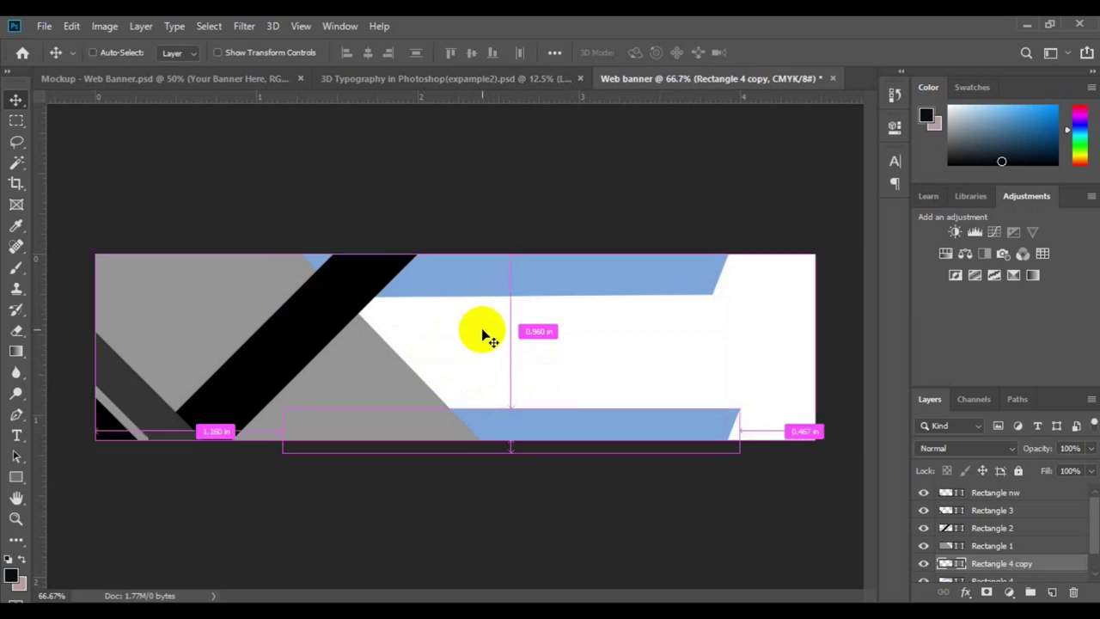
{"action": "left_click", "coordinate": [209, 26]}
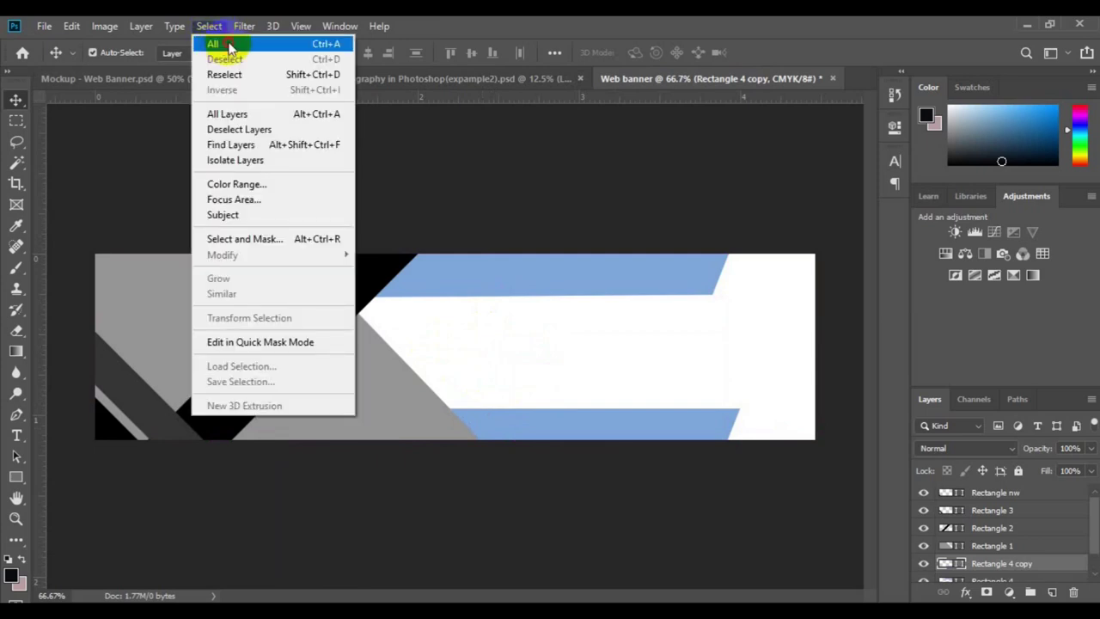
{"action": "left_click", "coordinate": [222, 43]}
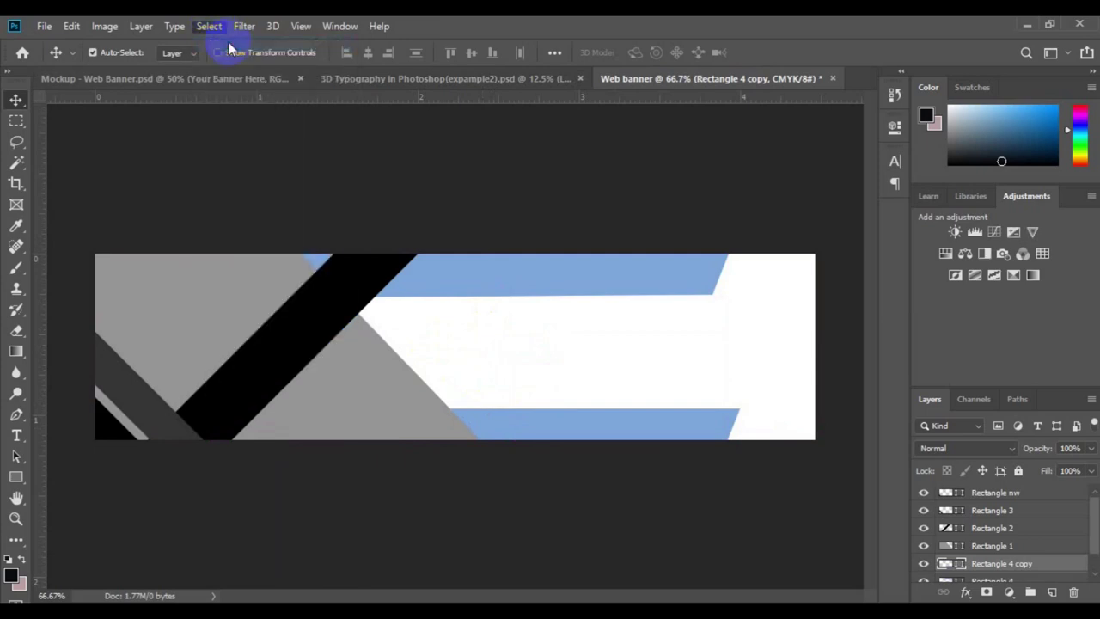
{"action": "left_click", "coordinate": [493, 54]}
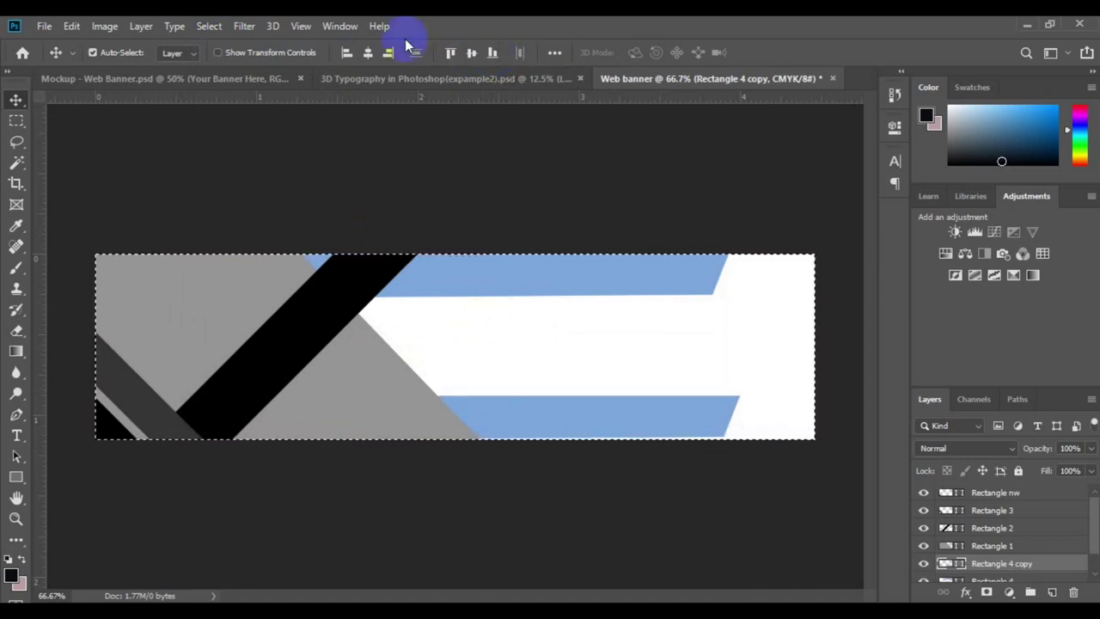
{"action": "left_click", "coordinate": [210, 27]}
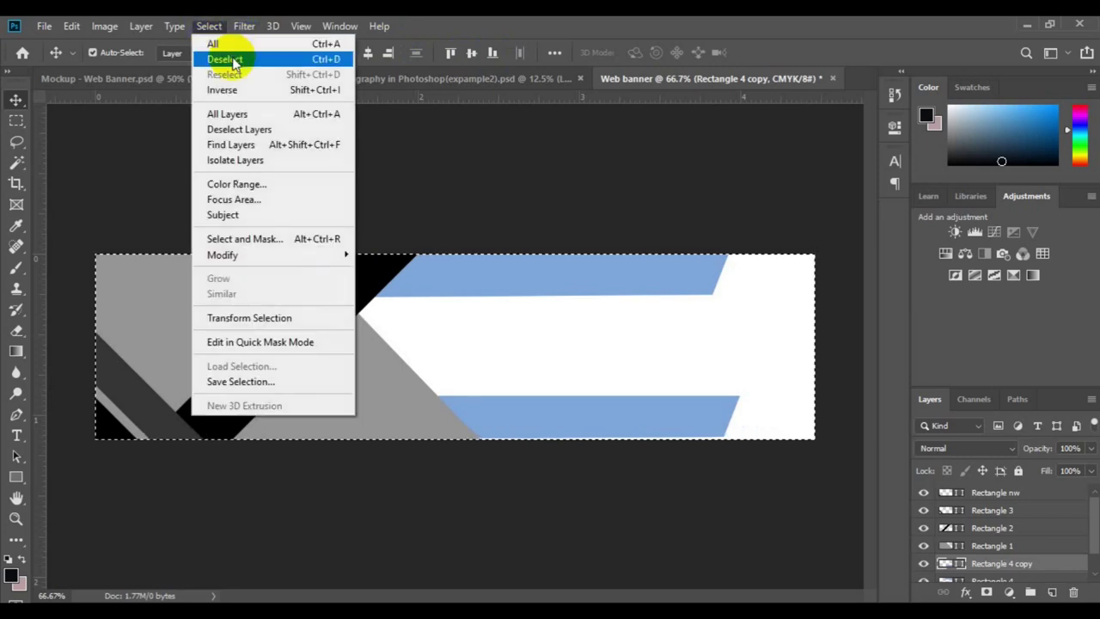
{"action": "left_click", "coordinate": [225, 60]}
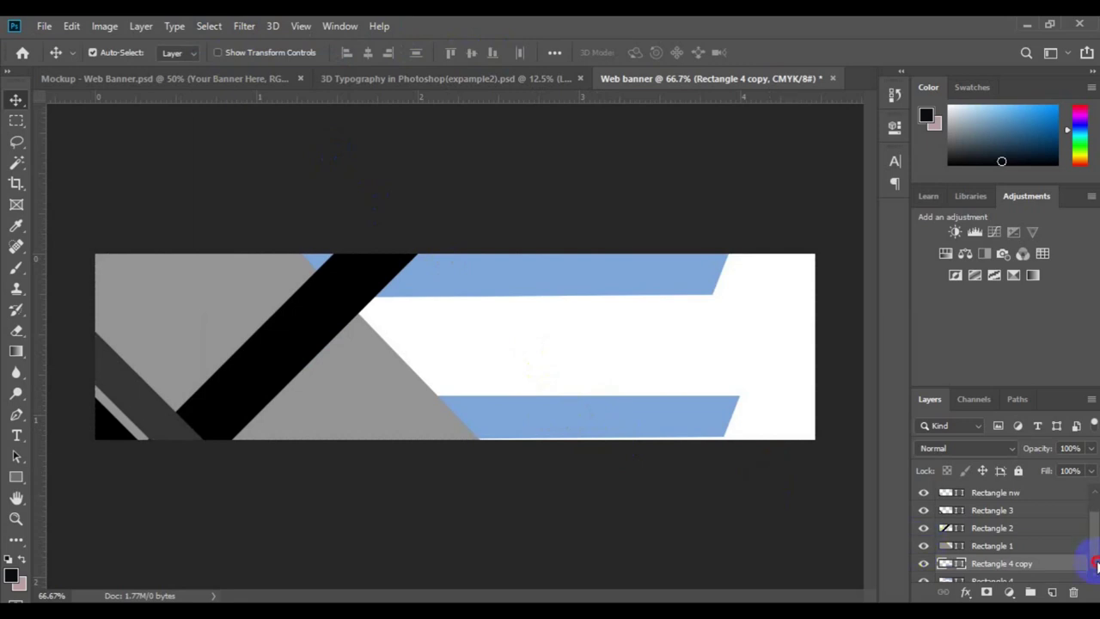
Right-align Rectangle 4 and Rectangle 4 copy, then reselect the top stripe
{"action": "left_click_drag", "start_coordinate": [1093, 553], "coordinate": [1050, 585]}
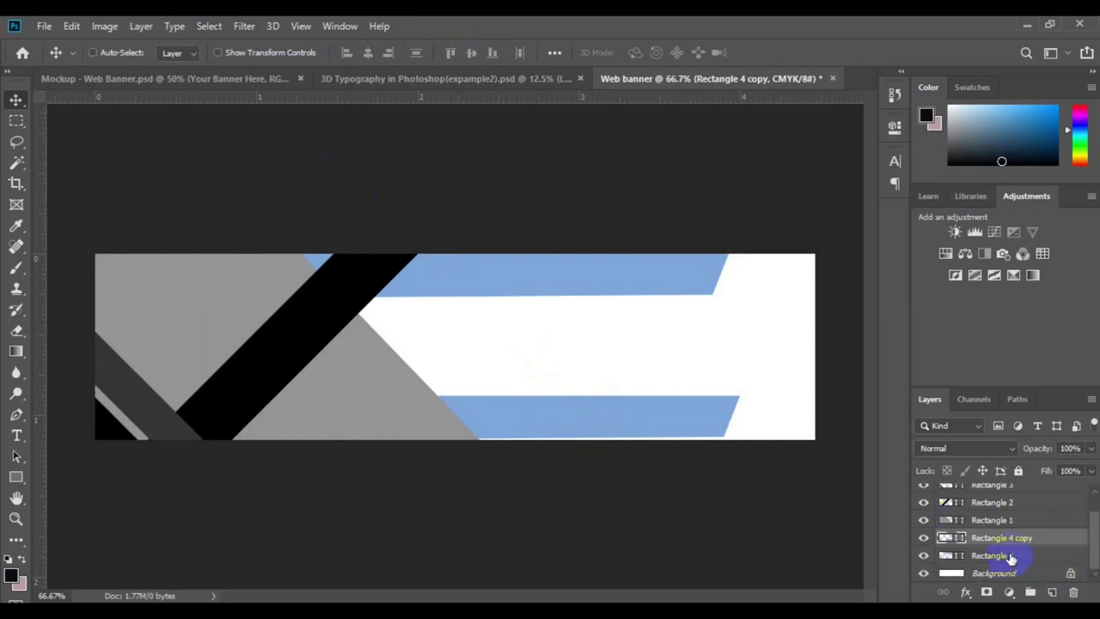
{"action": "left_click", "coordinate": [1011, 559], "text": "ctrl"}
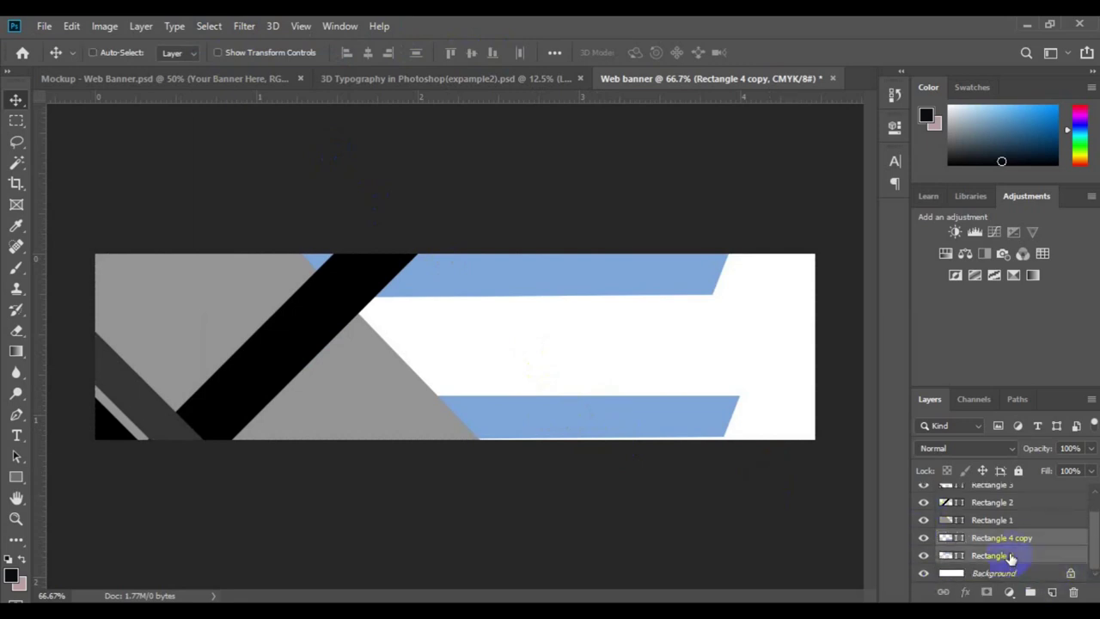
{"action": "left_click", "coordinate": [389, 54]}
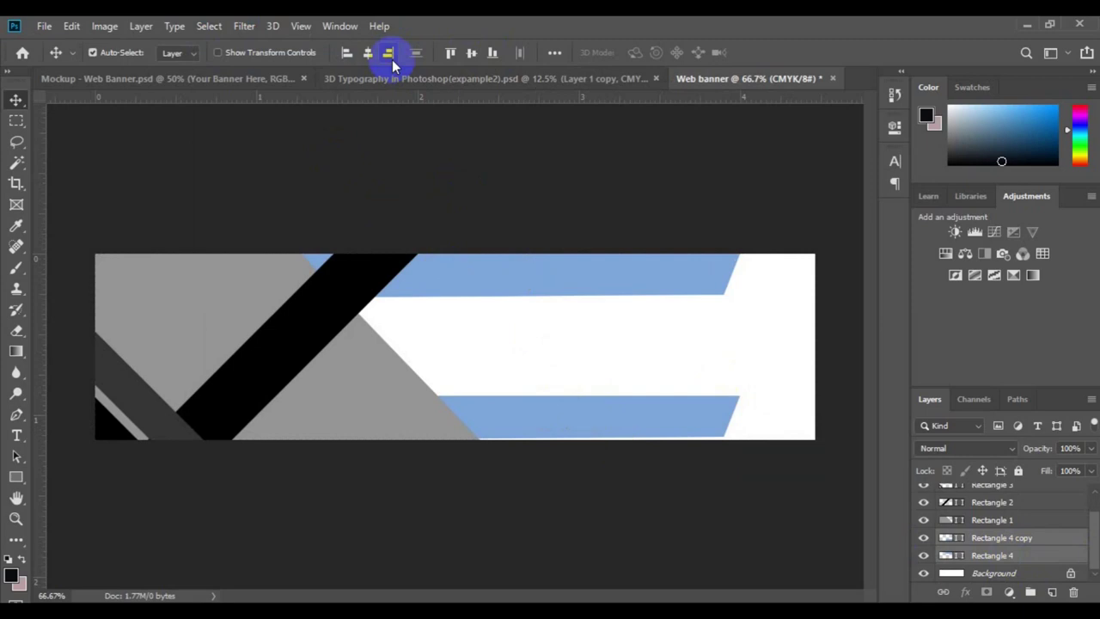
{"action": "left_click", "coordinate": [495, 295], "text": "ctrl"}
{"action": "left_click", "coordinate": [633, 277]}
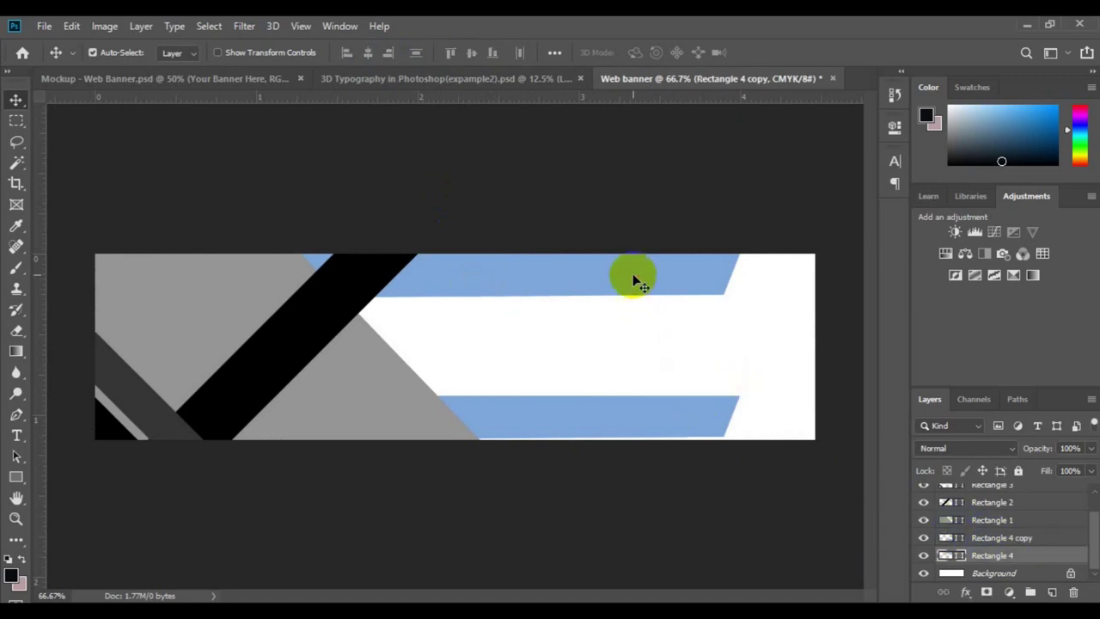
{"action": "right_click", "coordinate": [634, 278]}
{"action": "left_click", "coordinate": [635, 283]}
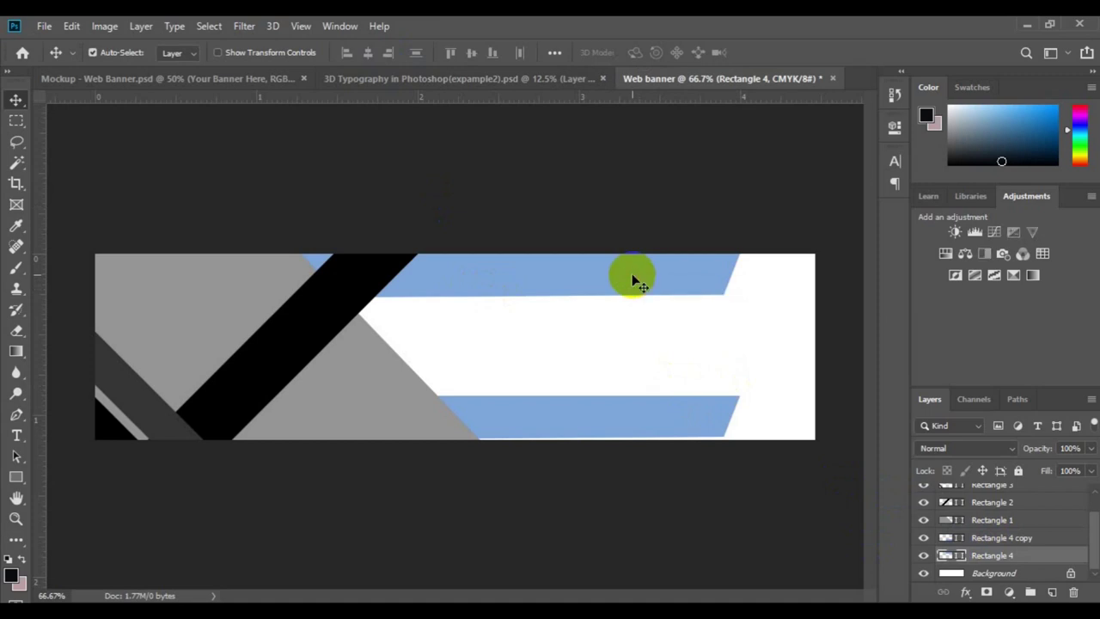
{"action": "left_click", "coordinate": [75, 30]}
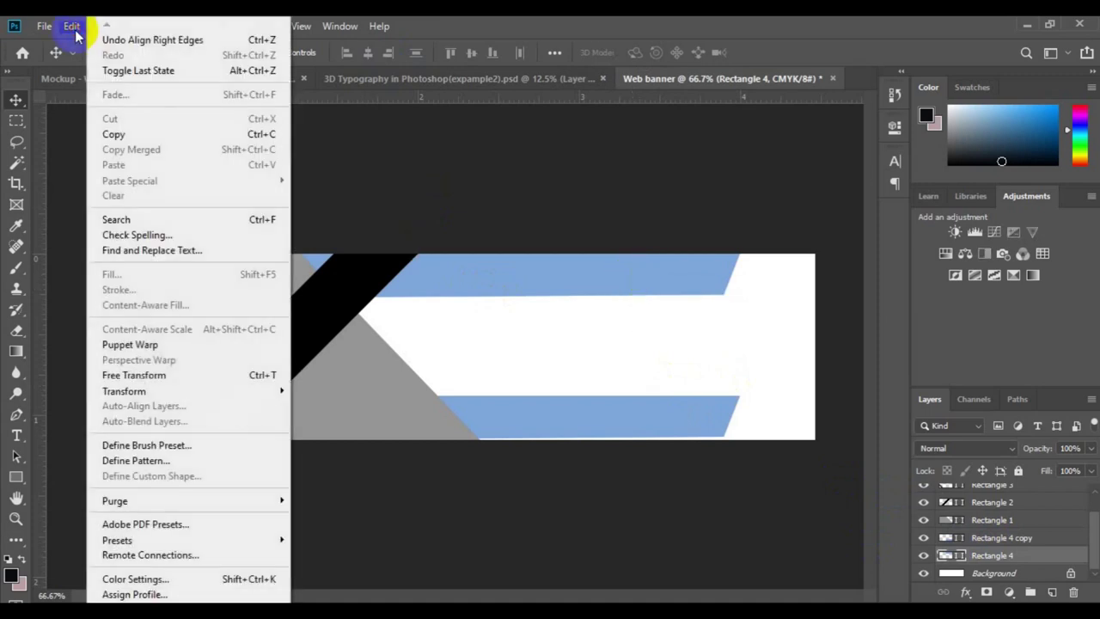
Flip the top blue stripe vertically and realign it to the canvas top edge
{"action": "left_click", "coordinate": [181, 378]}
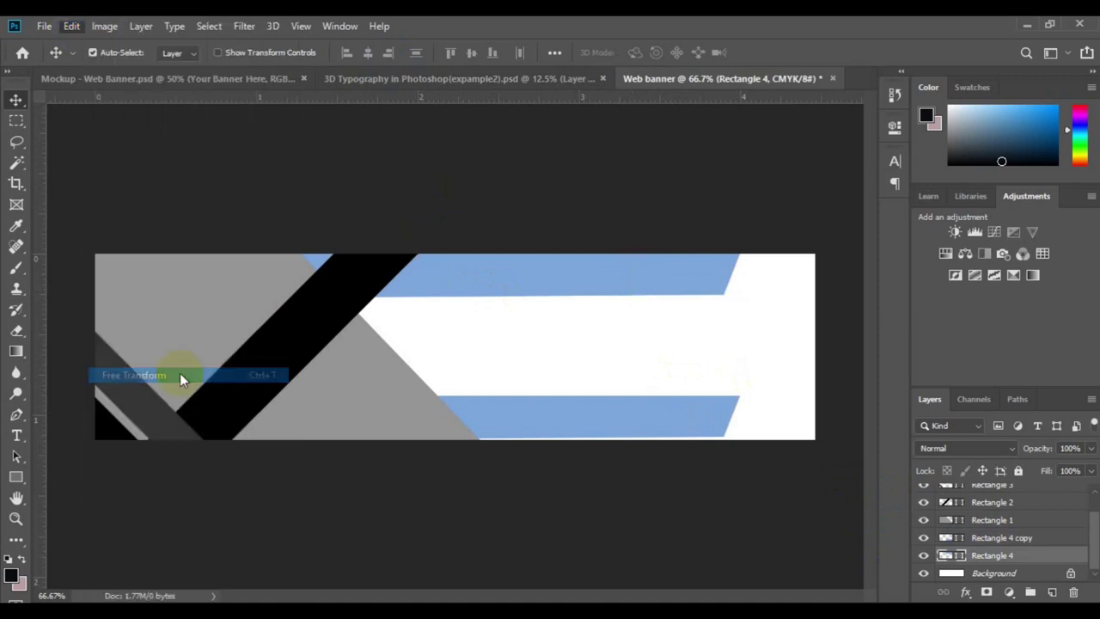
{"action": "right_click", "coordinate": [487, 279]}
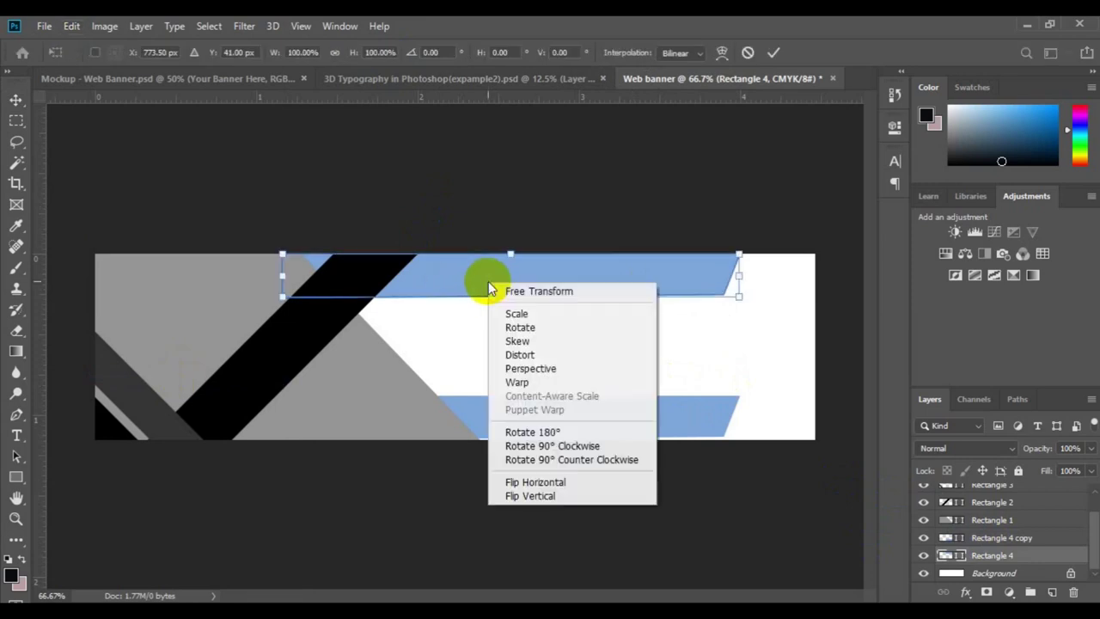
{"action": "left_click", "coordinate": [565, 496]}
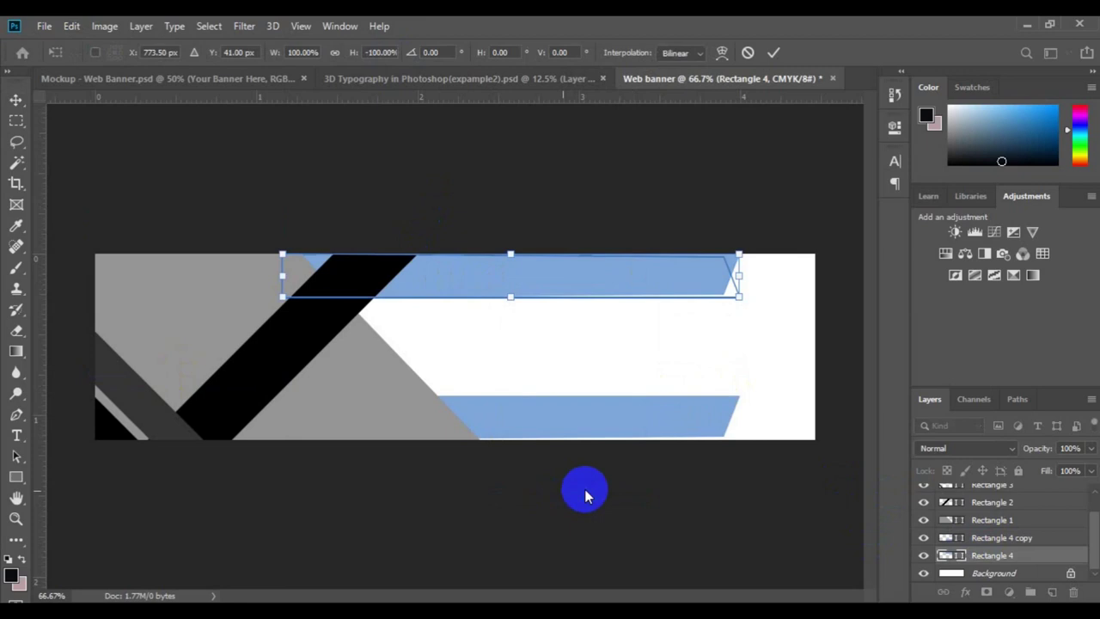
{"action": "left_click", "coordinate": [778, 53]}
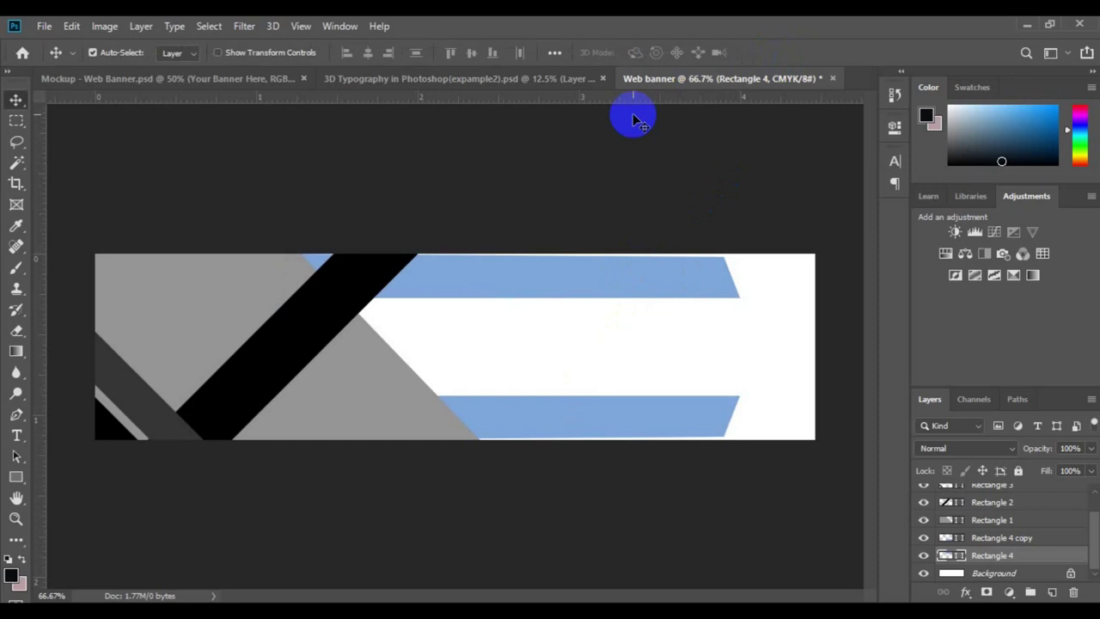
{"action": "key", "text": "ctrl+a"}
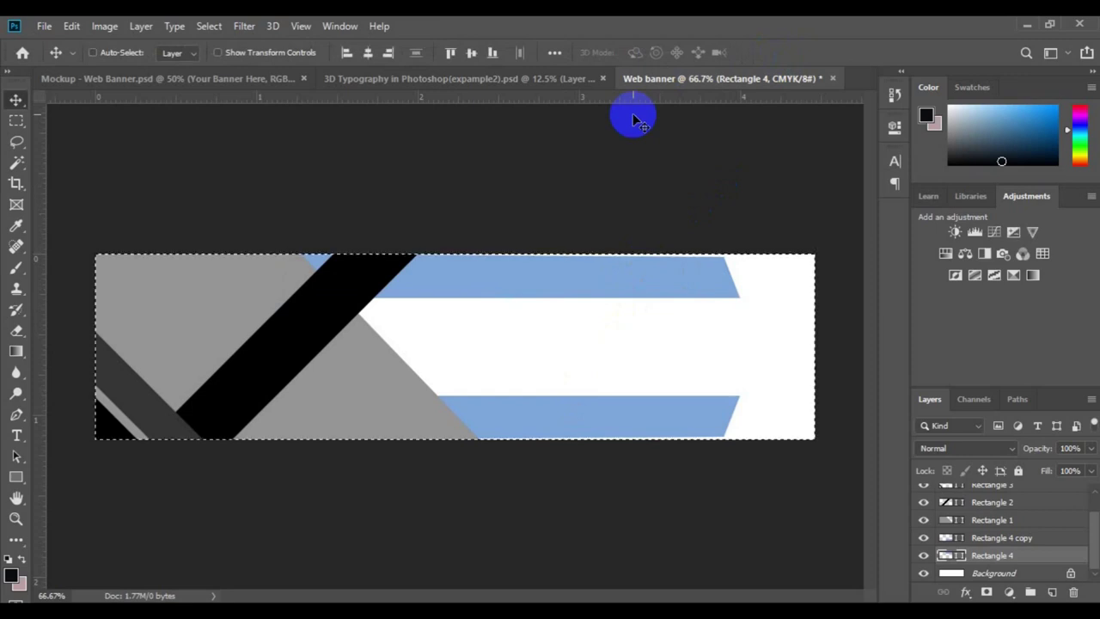
{"action": "left_click", "coordinate": [456, 54]}
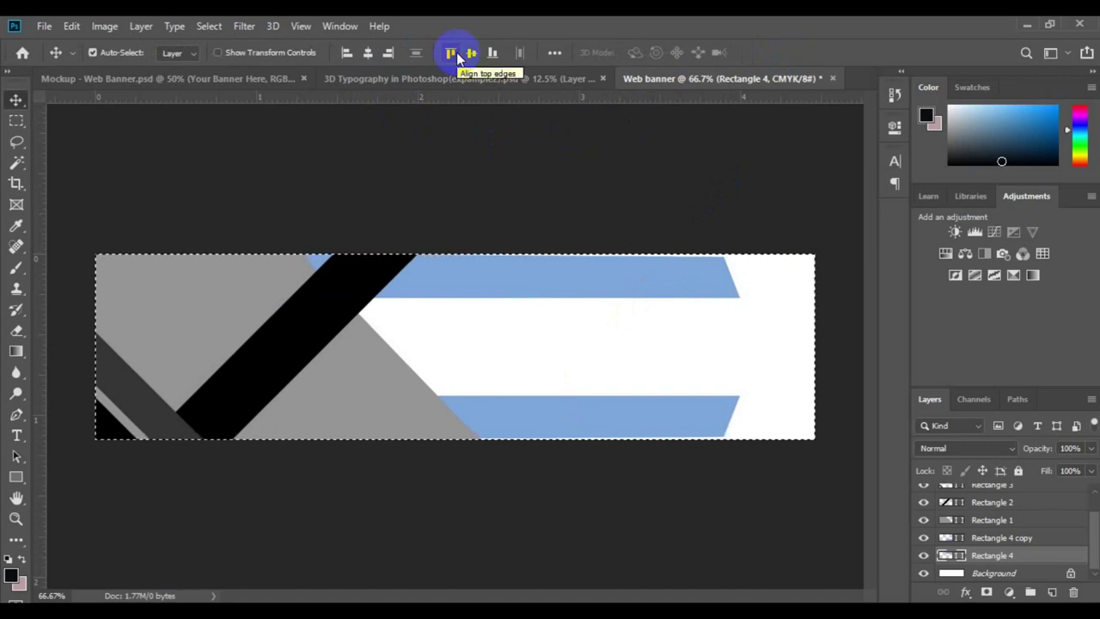
{"action": "key", "text": "ctrl+d"}
{"action": "left_click", "coordinate": [475, 279], "text": "ctrl"}
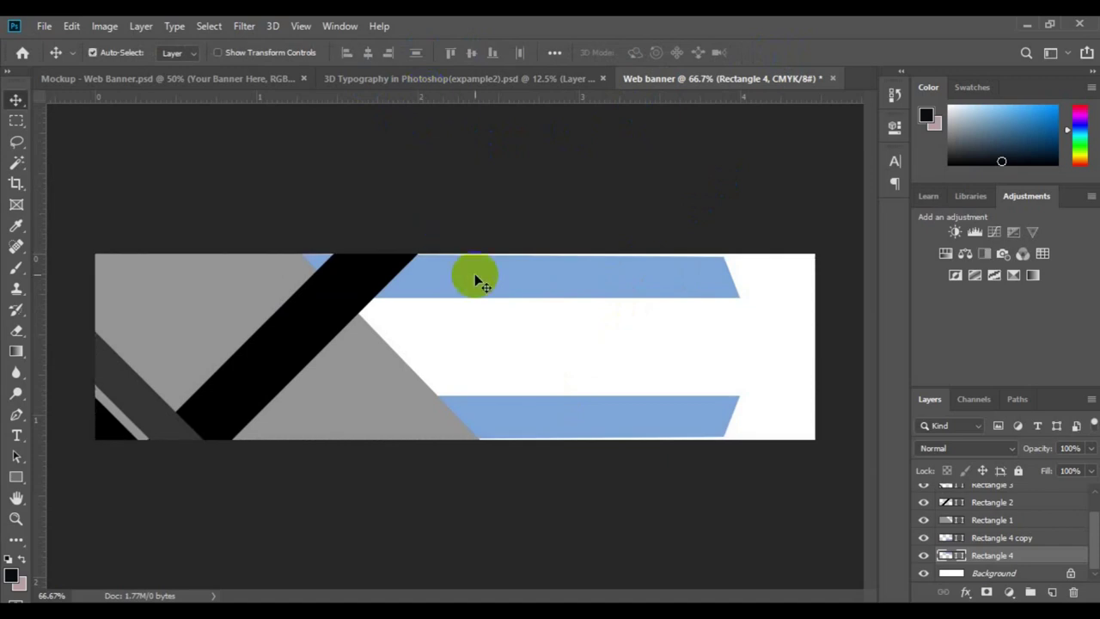
Nudge the bottom blue stripe down onto the banner's lower edge
{"action": "left_click_drag", "start_coordinate": [521, 277], "coordinate": [523, 275]}
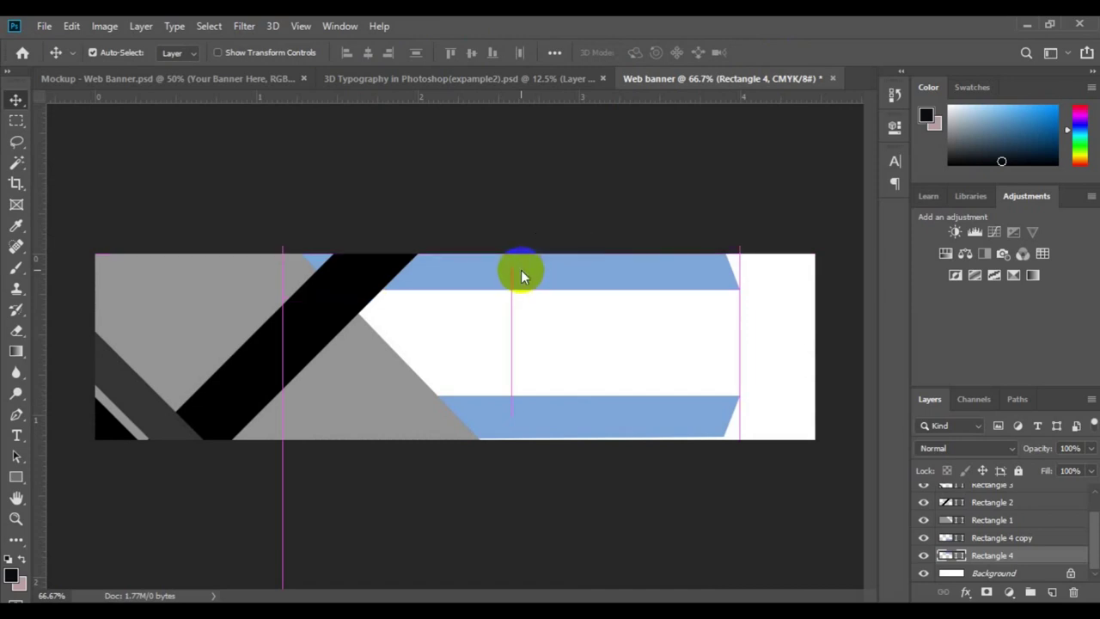
{"action": "left_click_drag", "start_coordinate": [539, 427], "coordinate": [540, 432]}
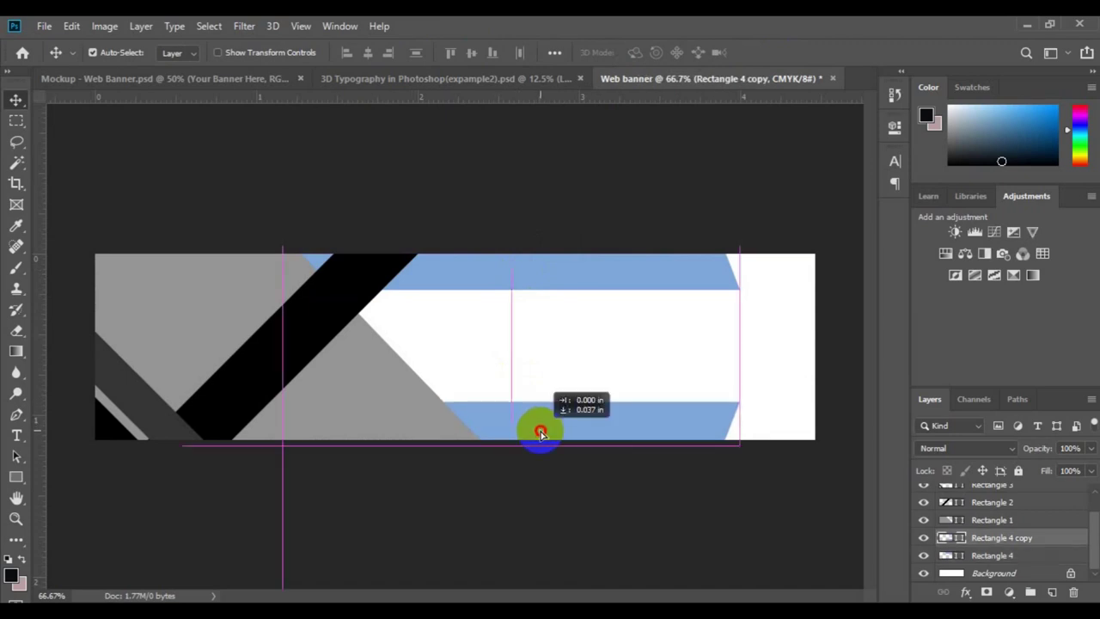
{"action": "left_click_drag", "start_coordinate": [541, 434], "coordinate": [541, 435]}
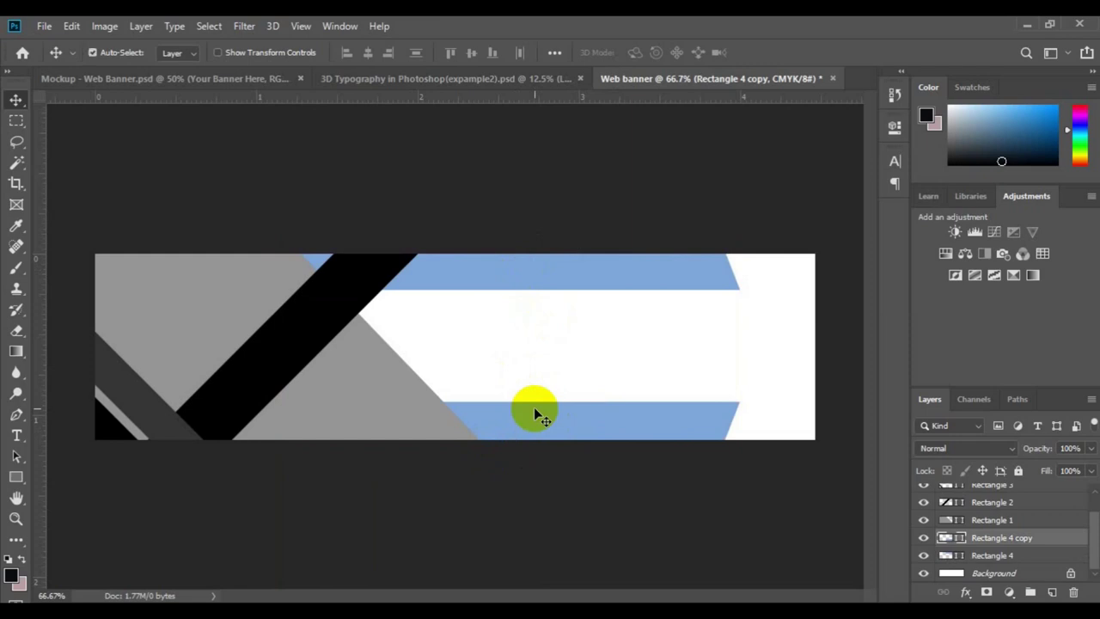
{"action": "left_click", "coordinate": [243, 329], "text": "ctrl"}
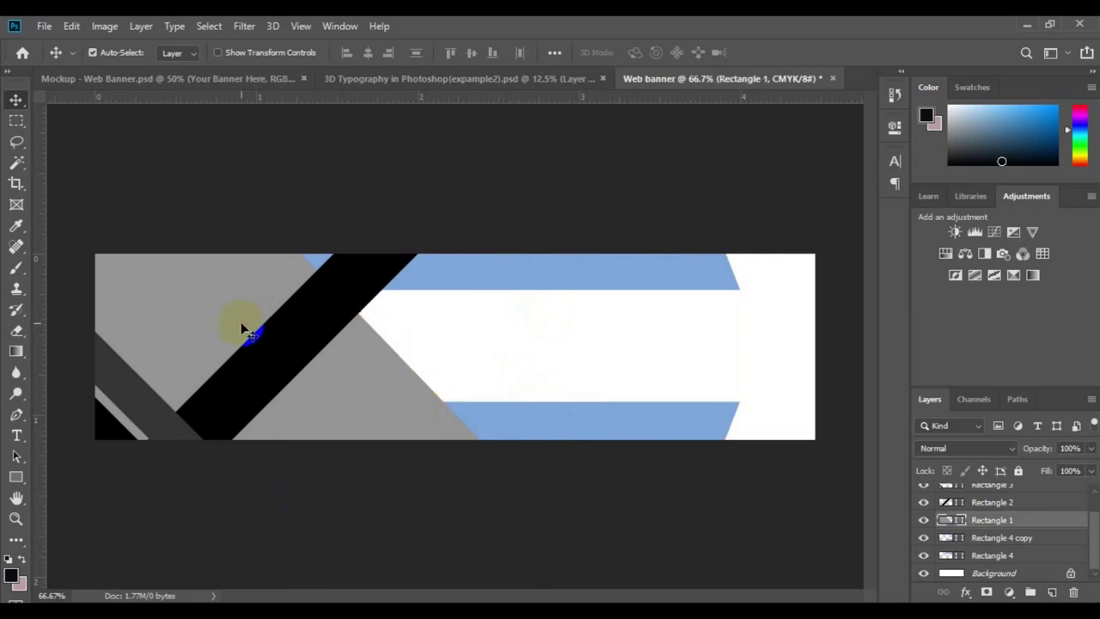
Place the beach photo ff11 into the banner as an embedded image
{"action": "left_click", "coordinate": [42, 26]}
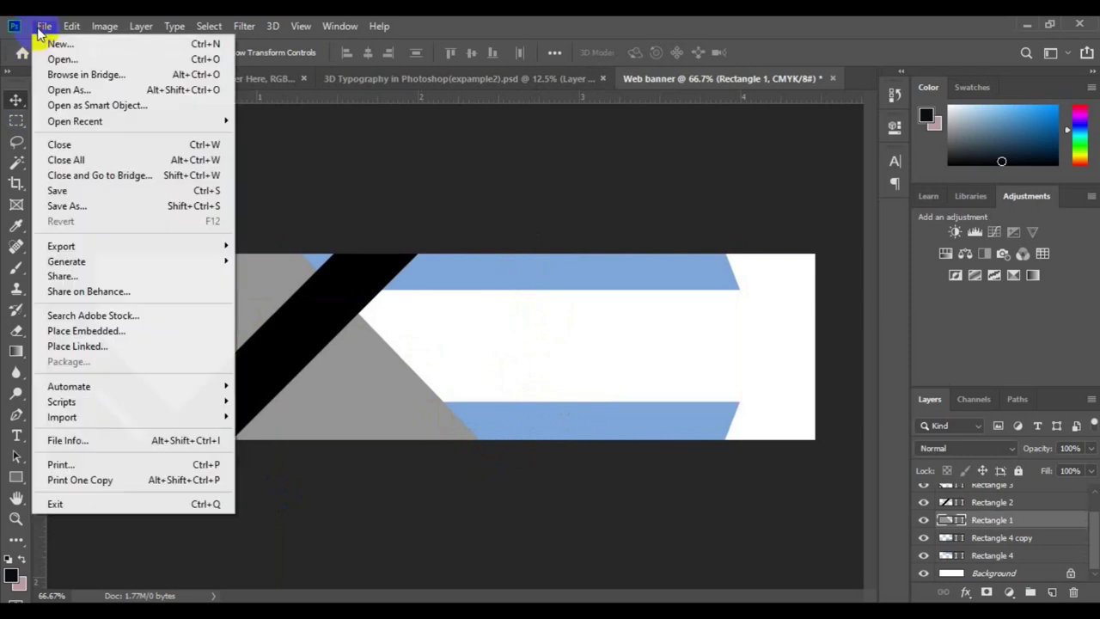
{"action": "left_click", "coordinate": [123, 332]}
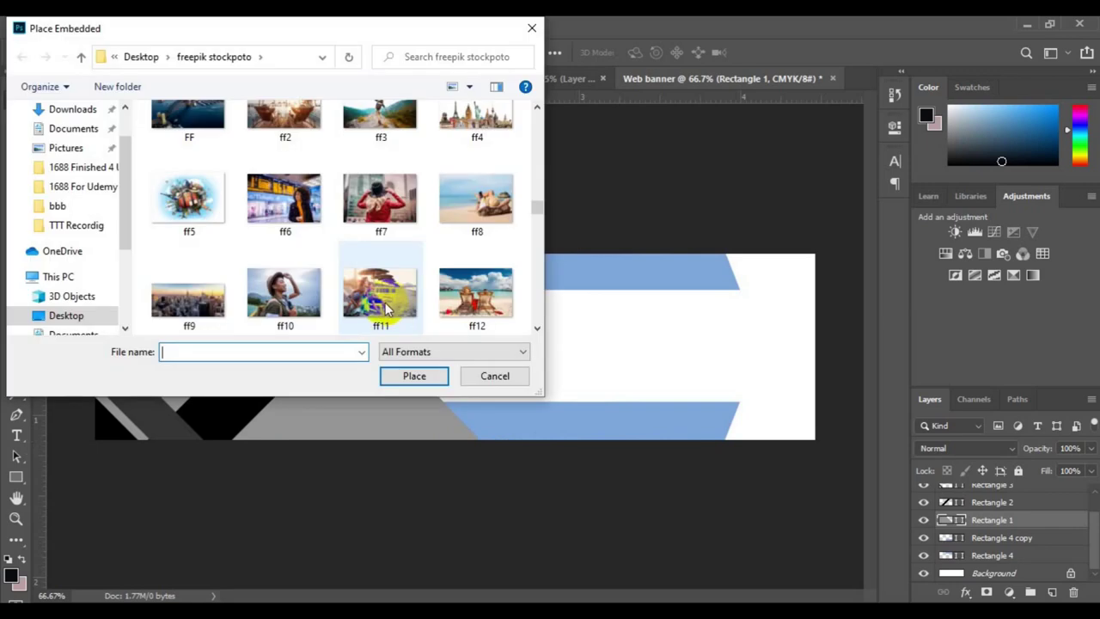
{"action": "left_click", "coordinate": [385, 308]}
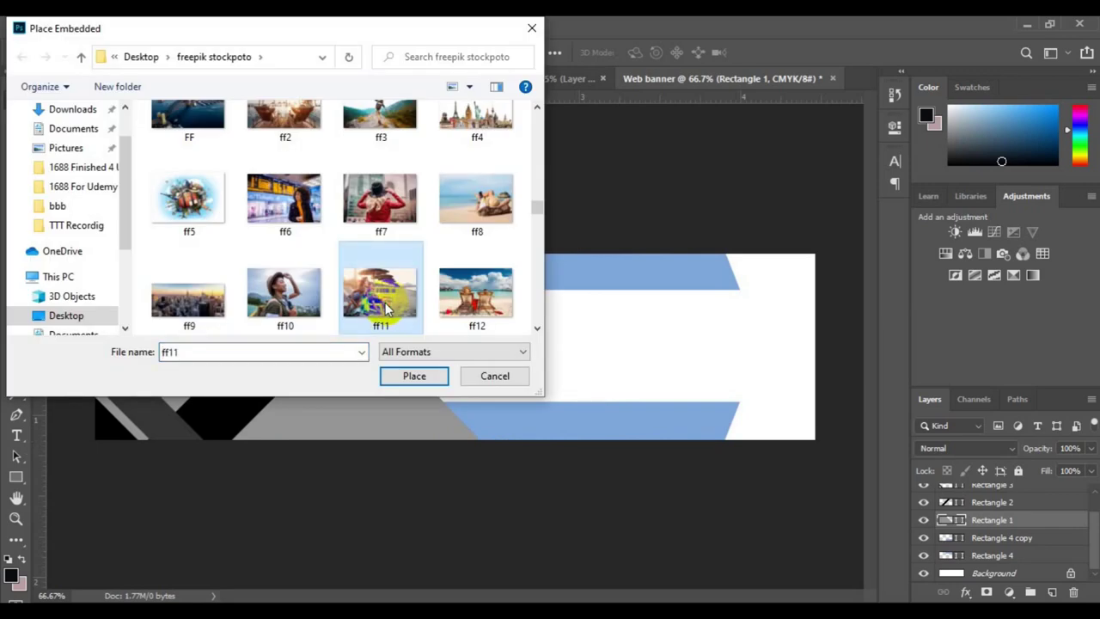
{"action": "left_click", "coordinate": [415, 379]}
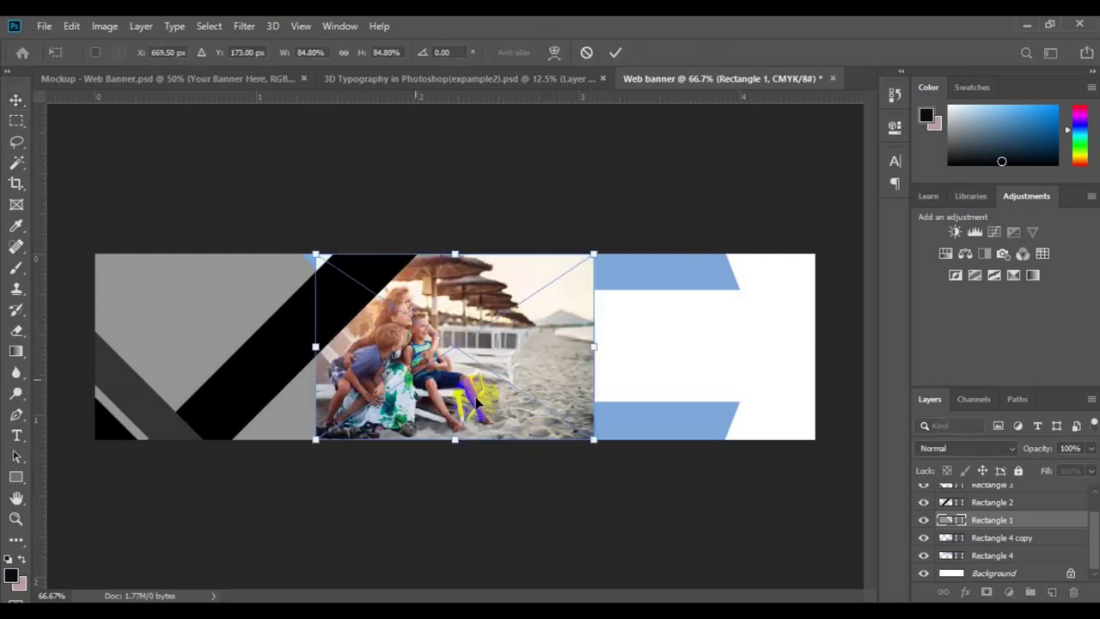
Scale the ff11 photo to about 111% over the banner's left side and commit
{"action": "left_click_drag", "start_coordinate": [319, 367], "coordinate": [311, 380]}
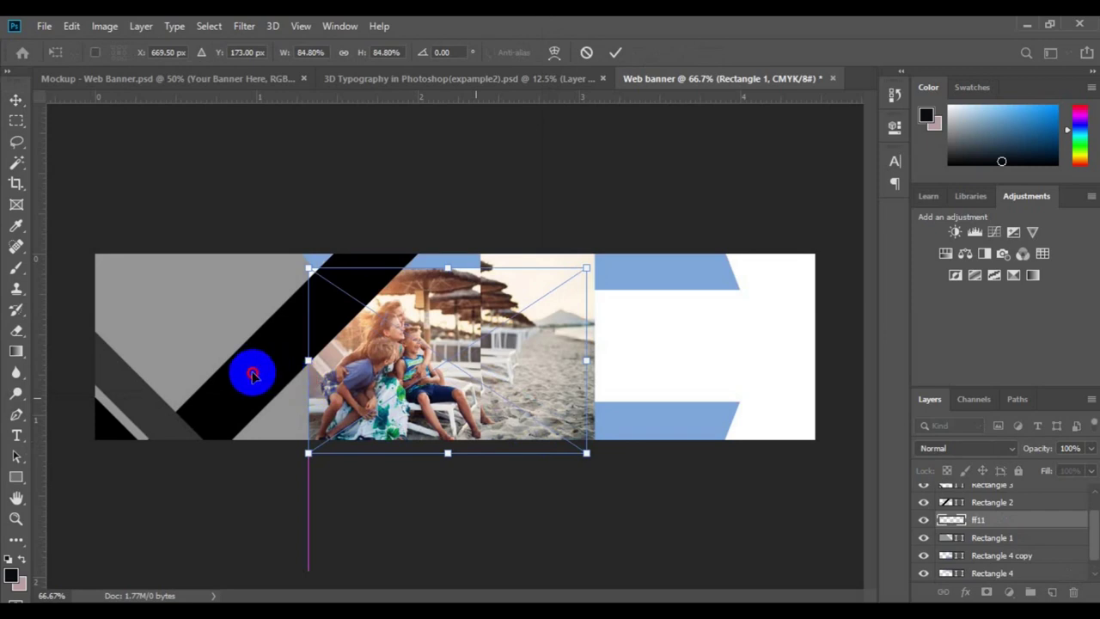
{"action": "left_click_drag", "start_coordinate": [201, 360], "coordinate": [398, 450]}
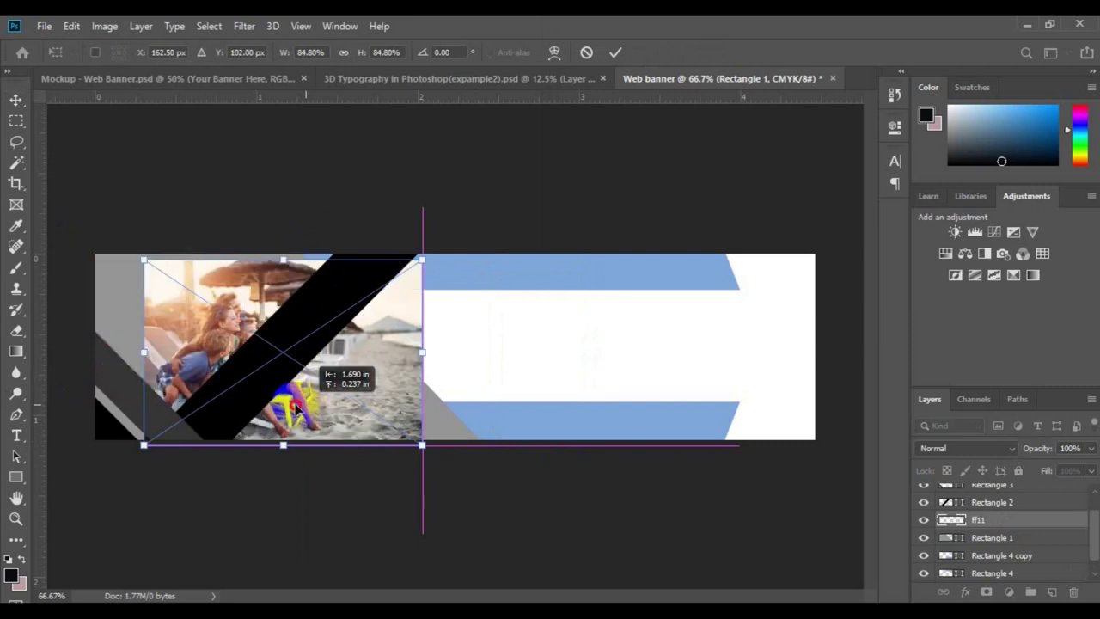
{"action": "left_click_drag", "start_coordinate": [297, 408], "coordinate": [459, 471]}
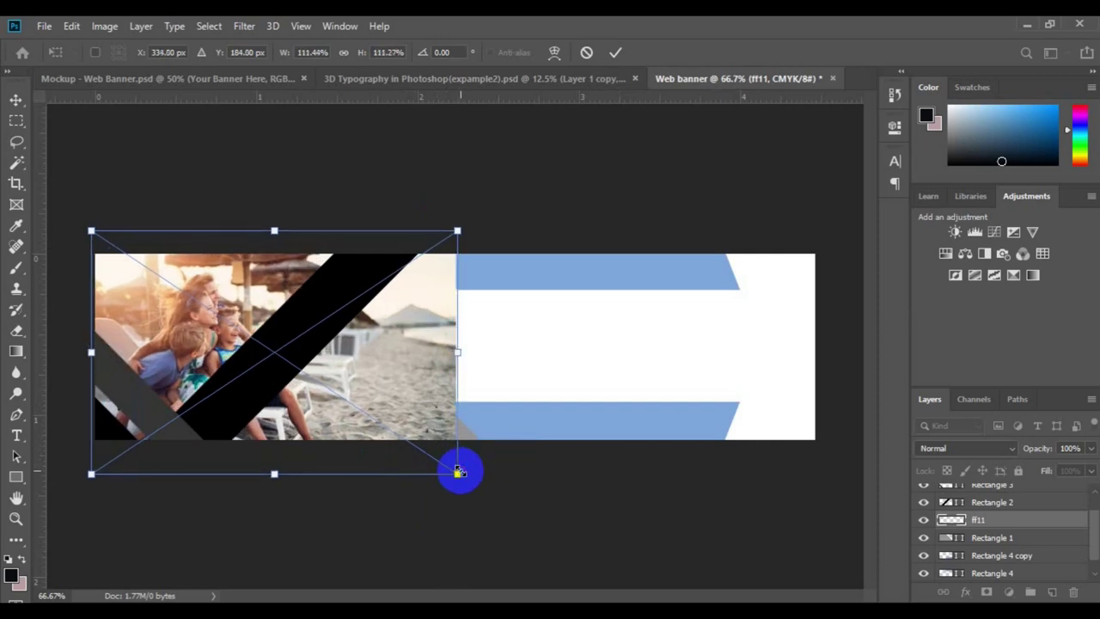
{"action": "left_click", "coordinate": [347, 427]}
{"action": "mouse_move", "coordinate": [344, 438]}
{"action": "left_mouse_down"}
{"action": "mouse_move", "coordinate": [326, 434]}
{"action": "mouse_move", "coordinate": [345, 442]}
{"action": "left_mouse_up"}
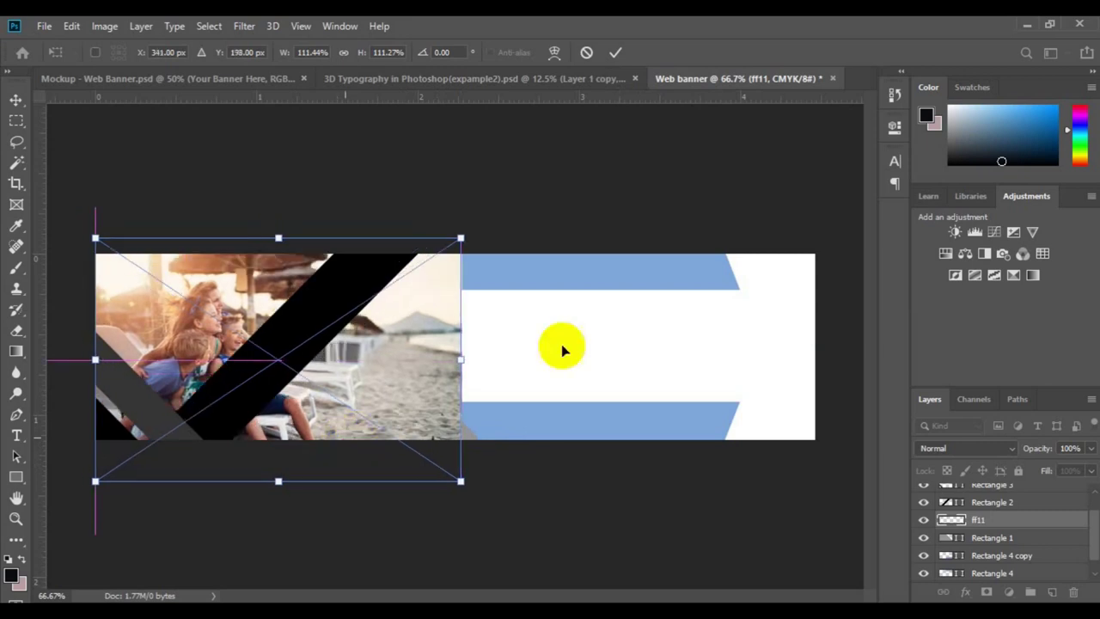
{"action": "left_click", "coordinate": [615, 53]}
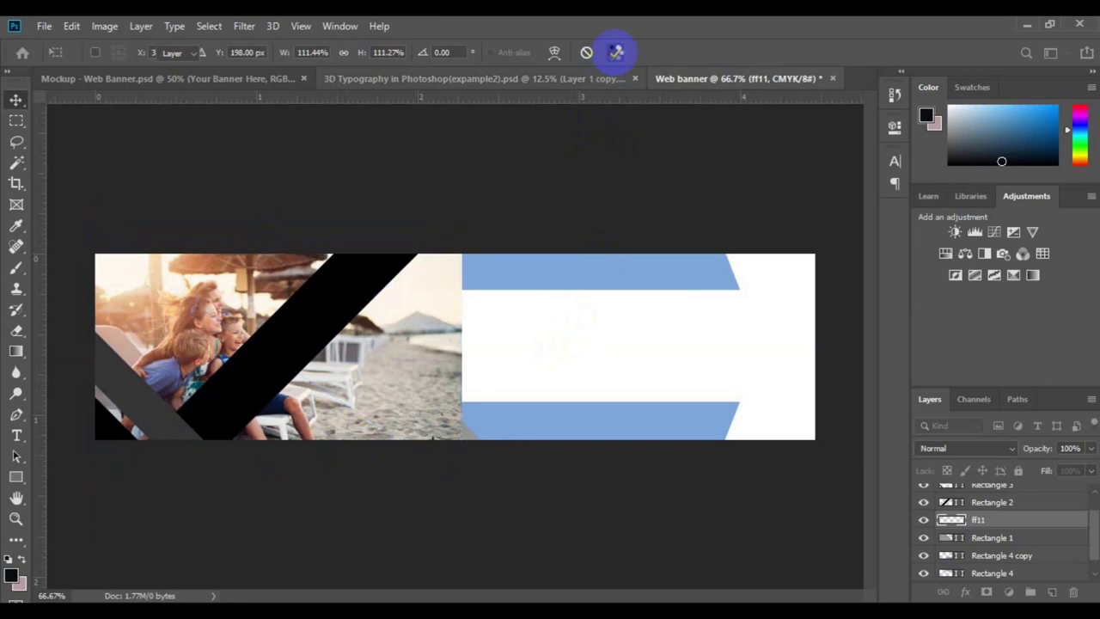
Rasterize the ff11 photo layer, clip it to the diagonal shape, and reposition it
{"action": "right_click", "coordinate": [976, 527]}
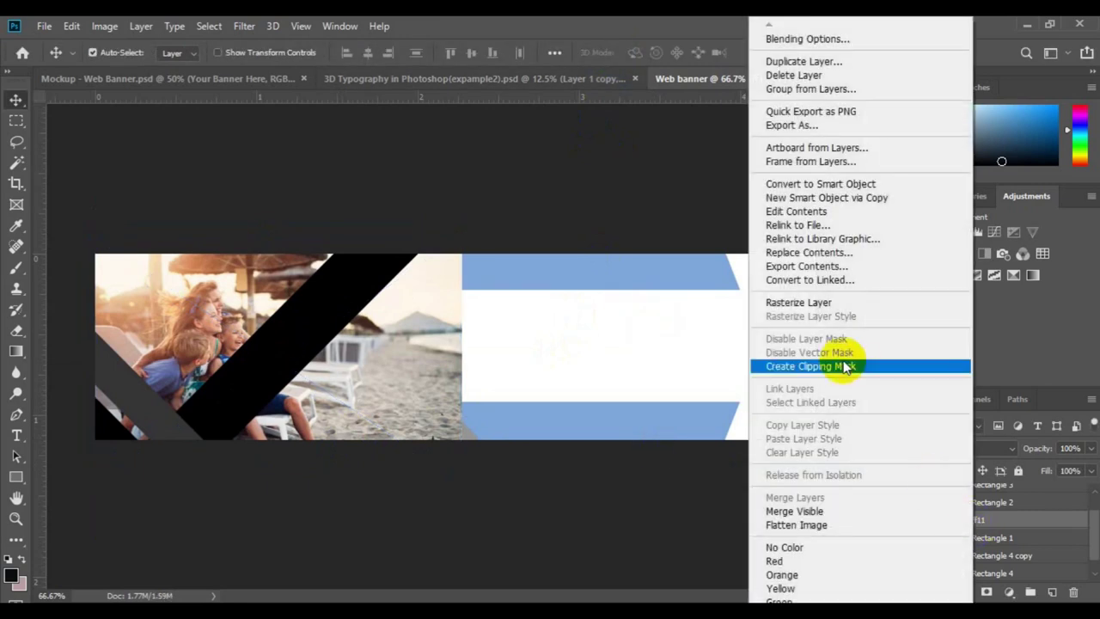
{"action": "left_click", "coordinate": [817, 303]}
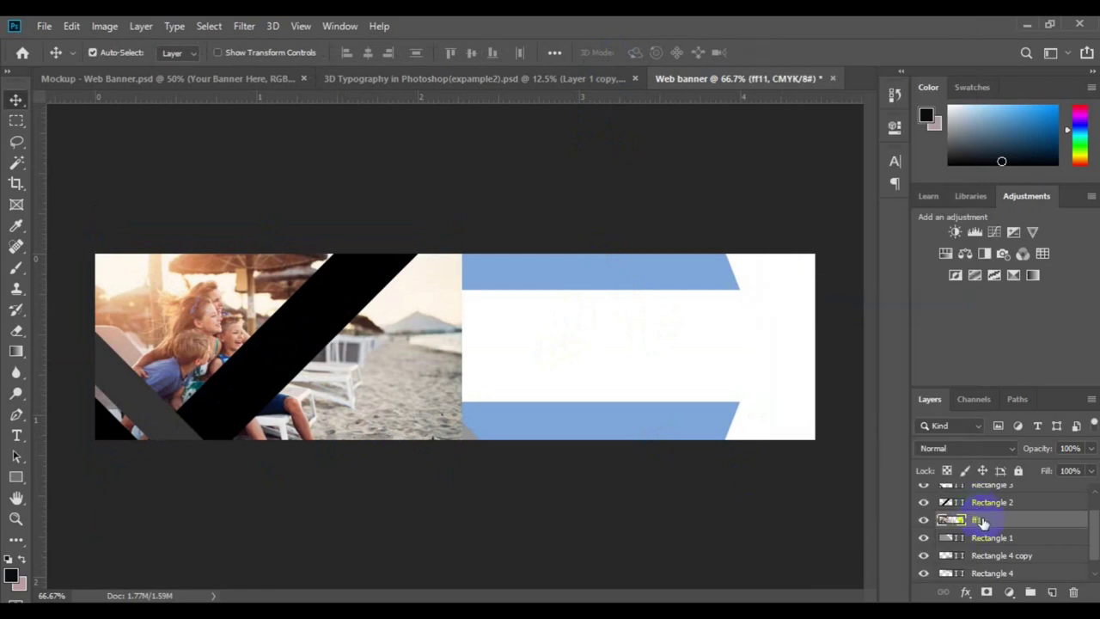
{"action": "right_click", "coordinate": [984, 525]}
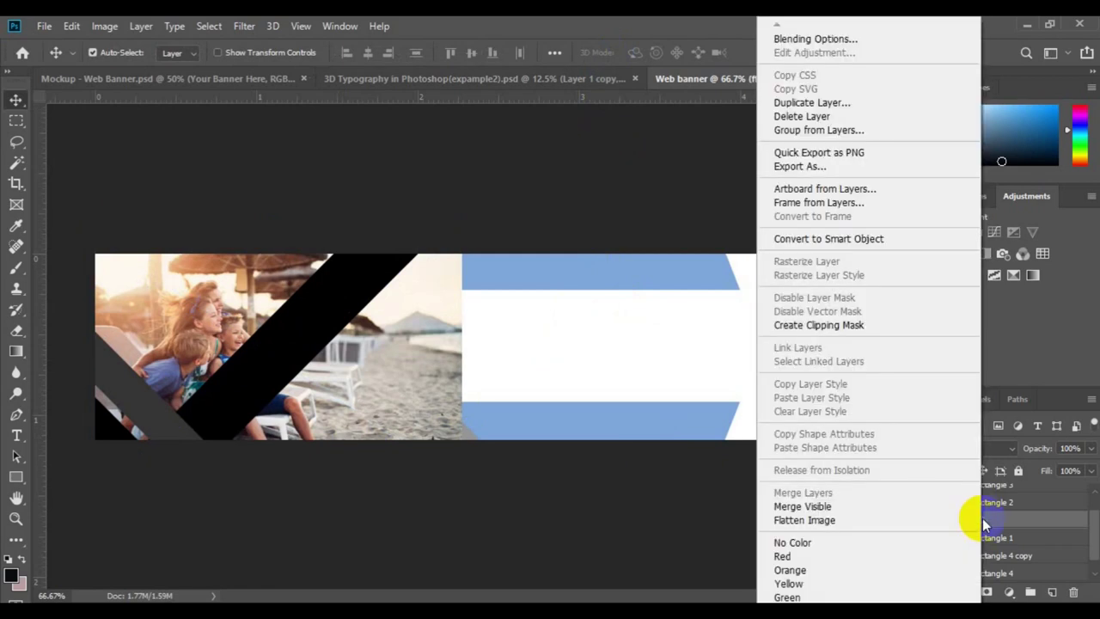
{"action": "left_click", "coordinate": [827, 326]}
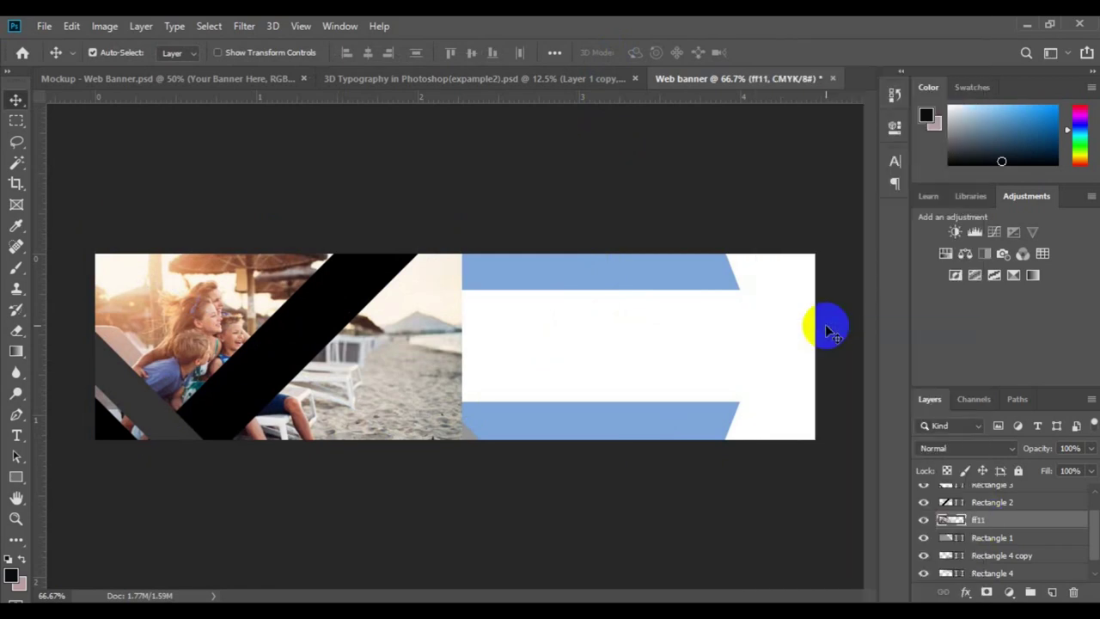
{"action": "left_click_drag", "start_coordinate": [587, 478], "coordinate": [376, 441]}
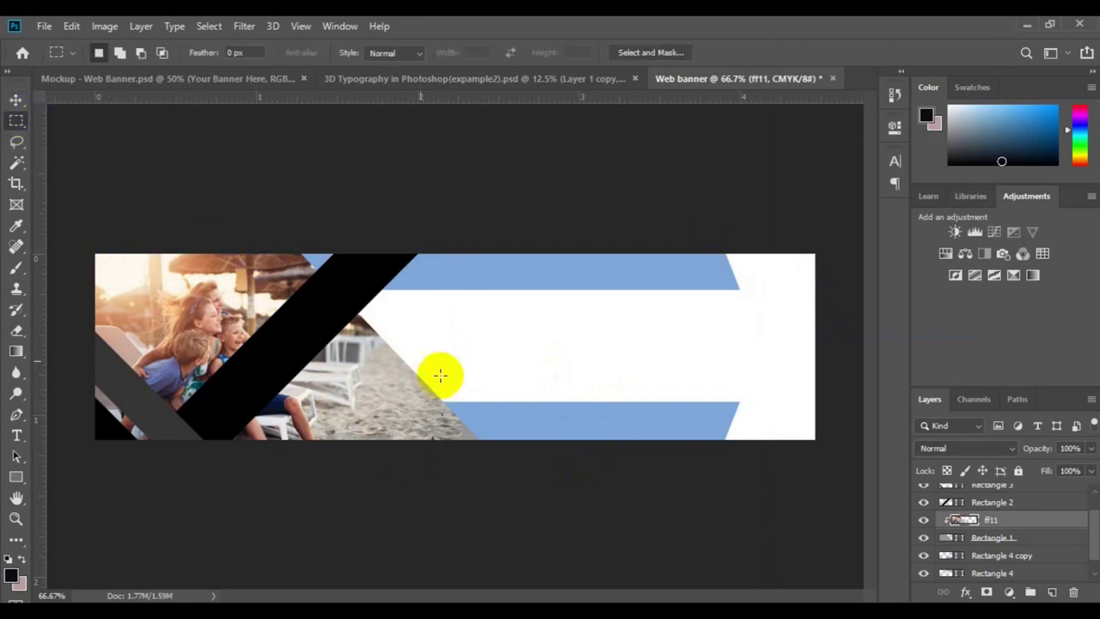
Copy a small patch of sand above the lower stripe onto a new layer
{"action": "left_click", "coordinate": [308, 339]}
{"action": "left_click", "coordinate": [487, 429]}
{"action": "left_click_drag", "start_coordinate": [488, 429], "coordinate": [502, 446]}
{"action": "left_click", "coordinate": [503, 447]}
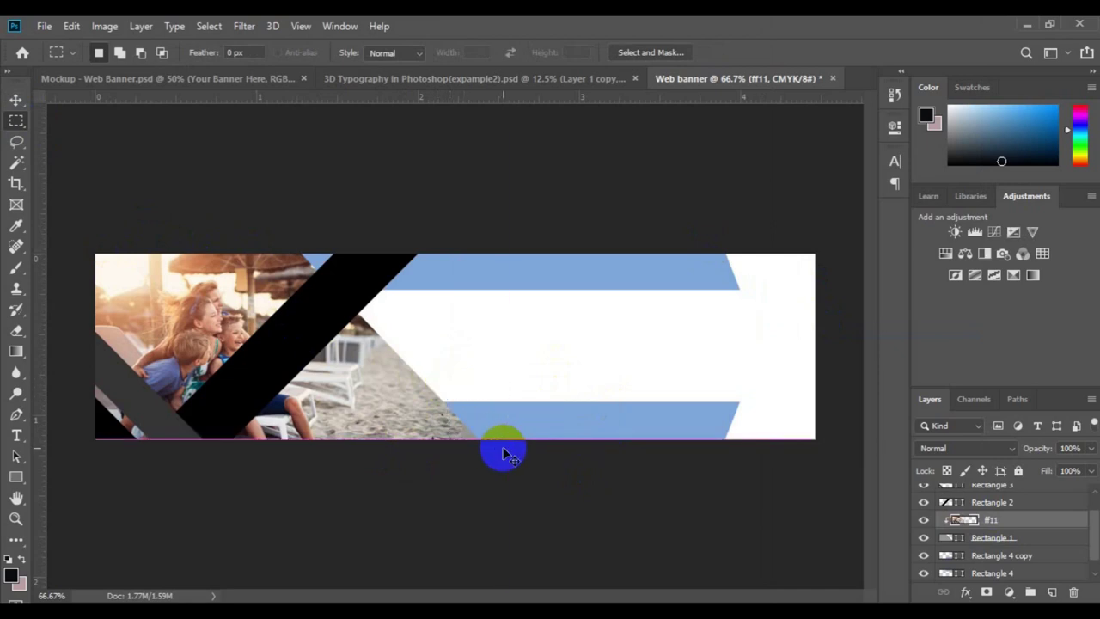
{"action": "key", "text": "ctrl+shift+alt+n"}
{"action": "key", "text": "v"}
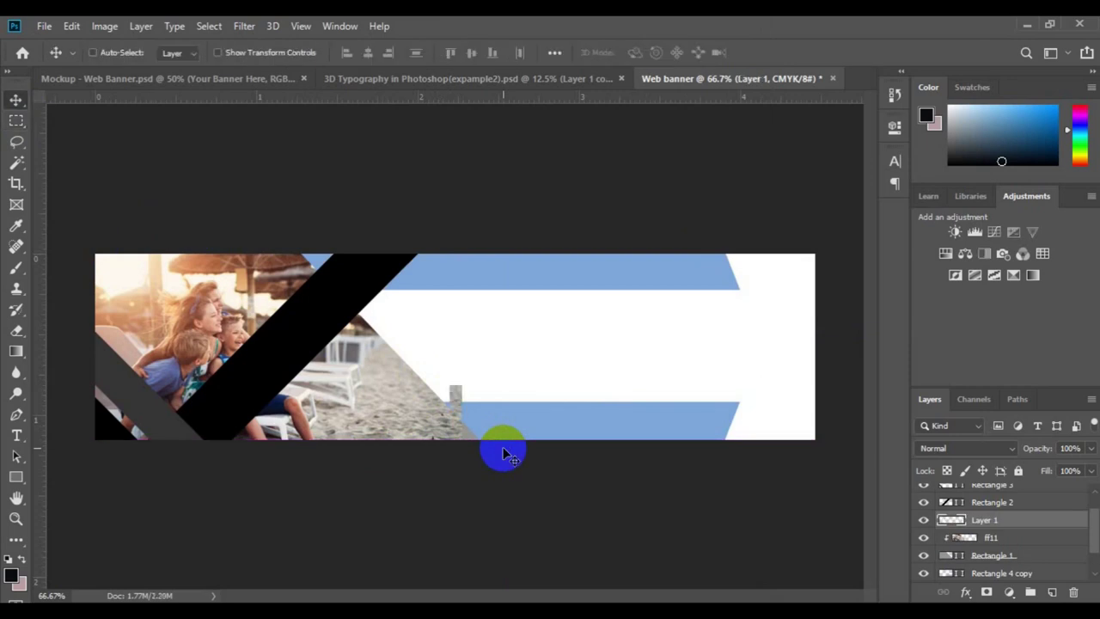
Stretch the sand patch wider to cover the gap and clip Layer 1 to the layer below
{"action": "key", "text": "ctrl+t"}
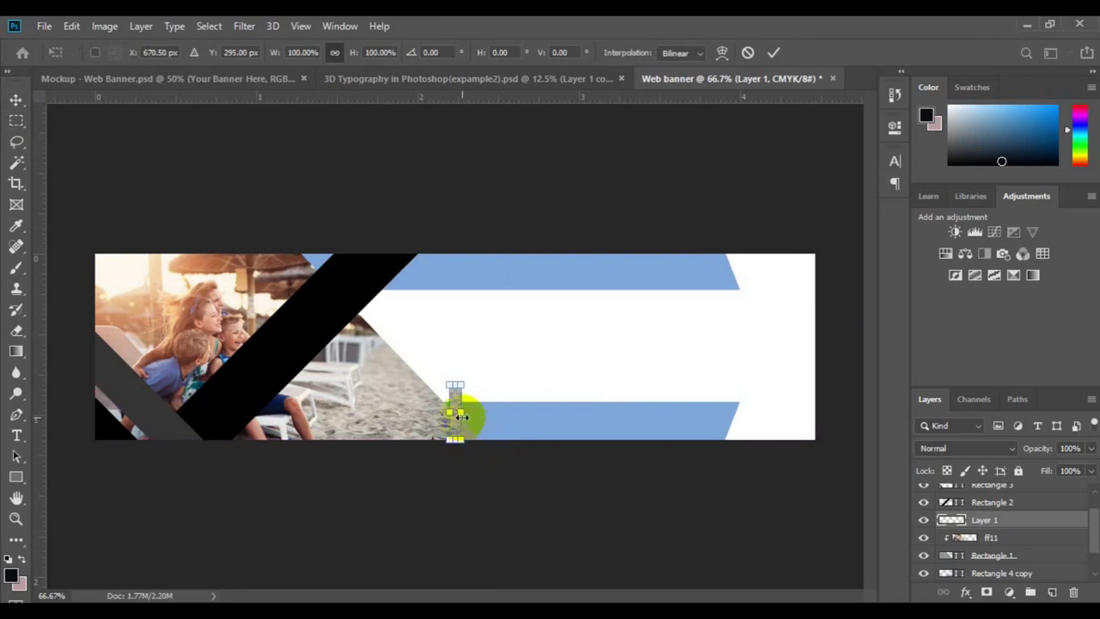
{"action": "left_click_drag", "start_coordinate": [464, 417], "coordinate": [477, 416]}
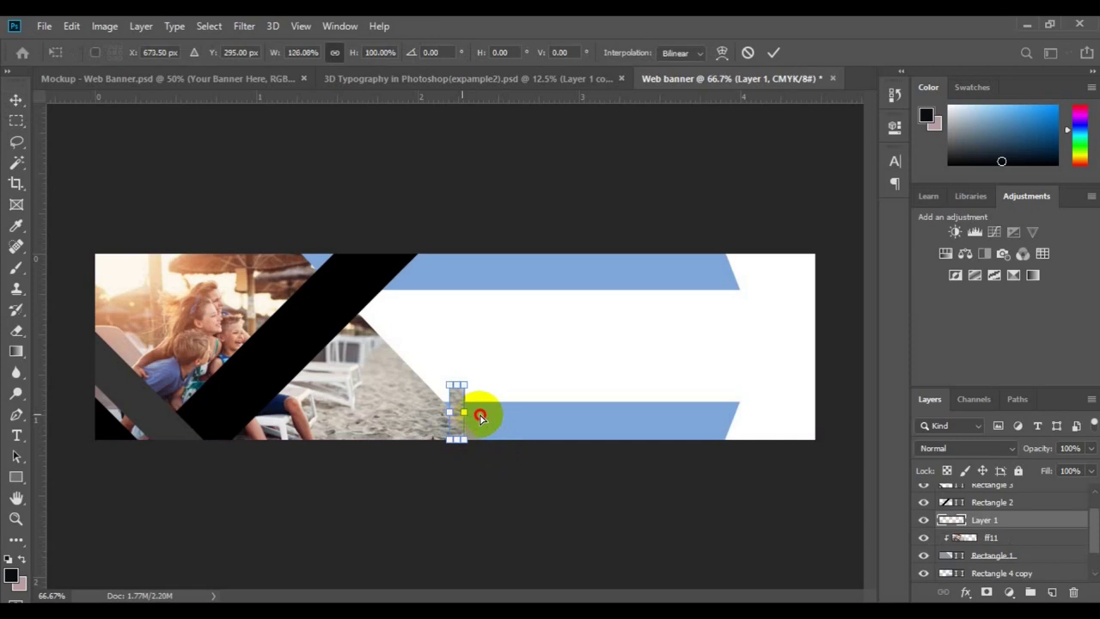
{"action": "left_click_drag", "start_coordinate": [480, 417], "coordinate": [482, 418]}
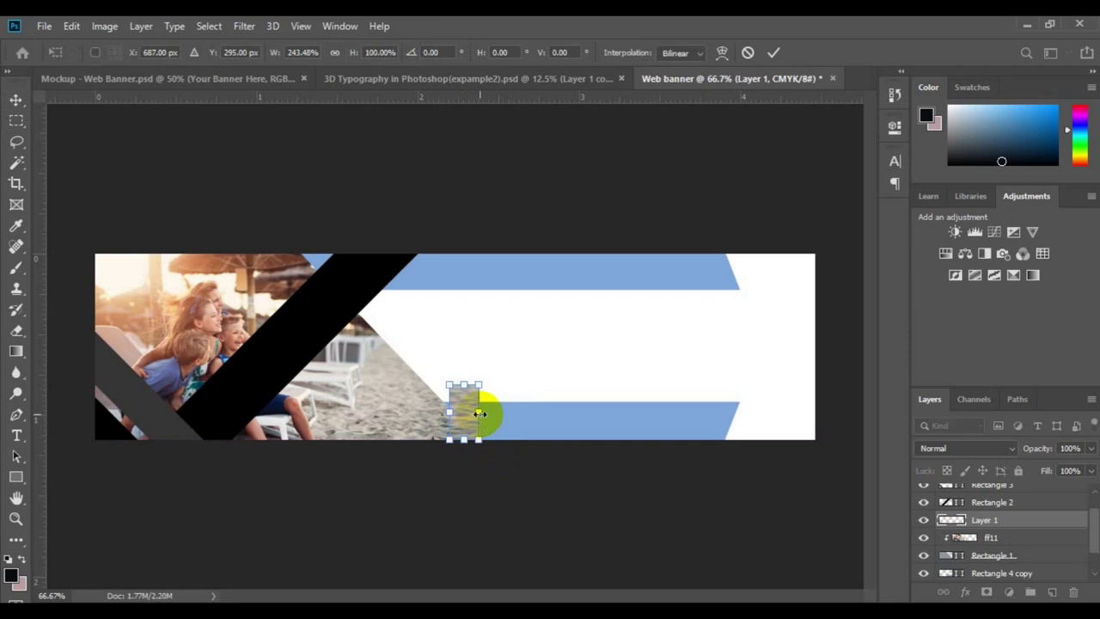
{"action": "left_click", "coordinate": [635, 527]}
{"action": "left_click", "coordinate": [988, 527]}
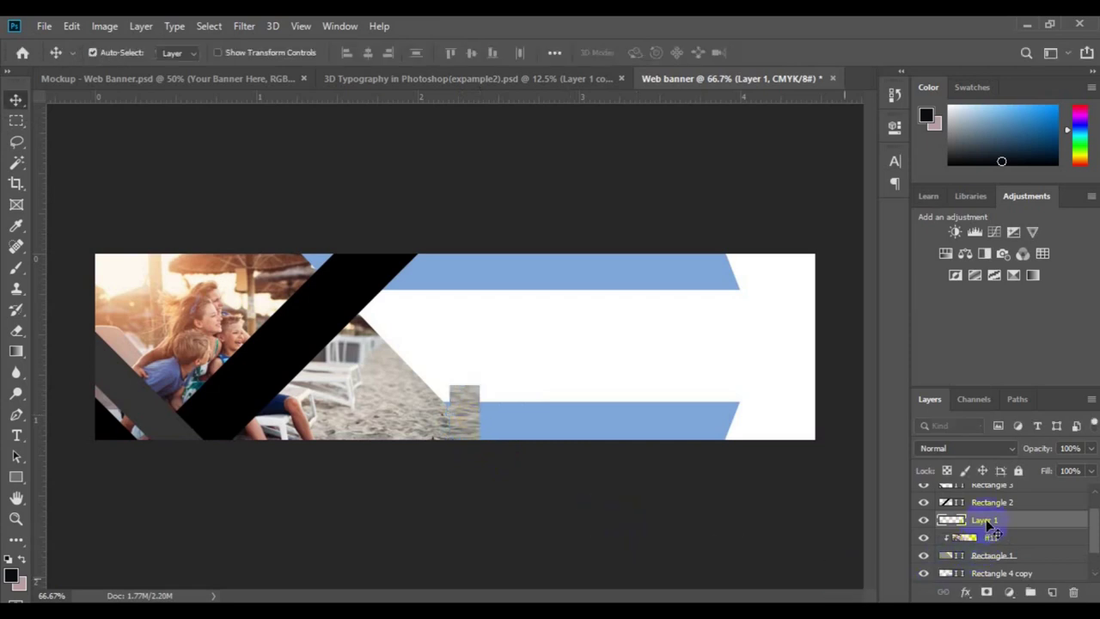
{"action": "right_click", "coordinate": [987, 526]}
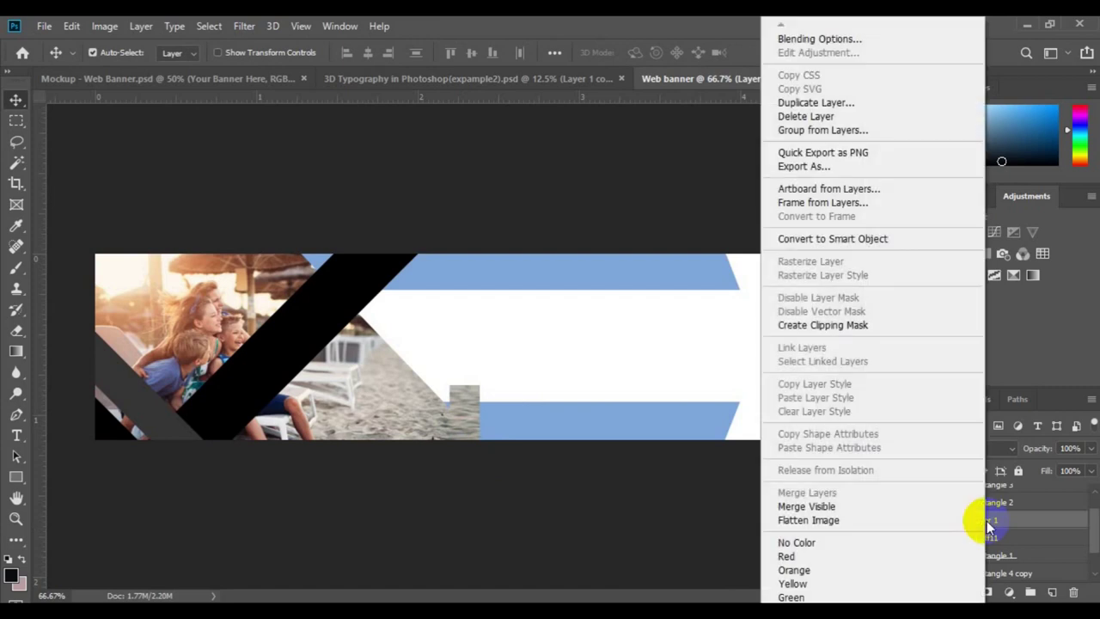
{"action": "left_click", "coordinate": [829, 329]}
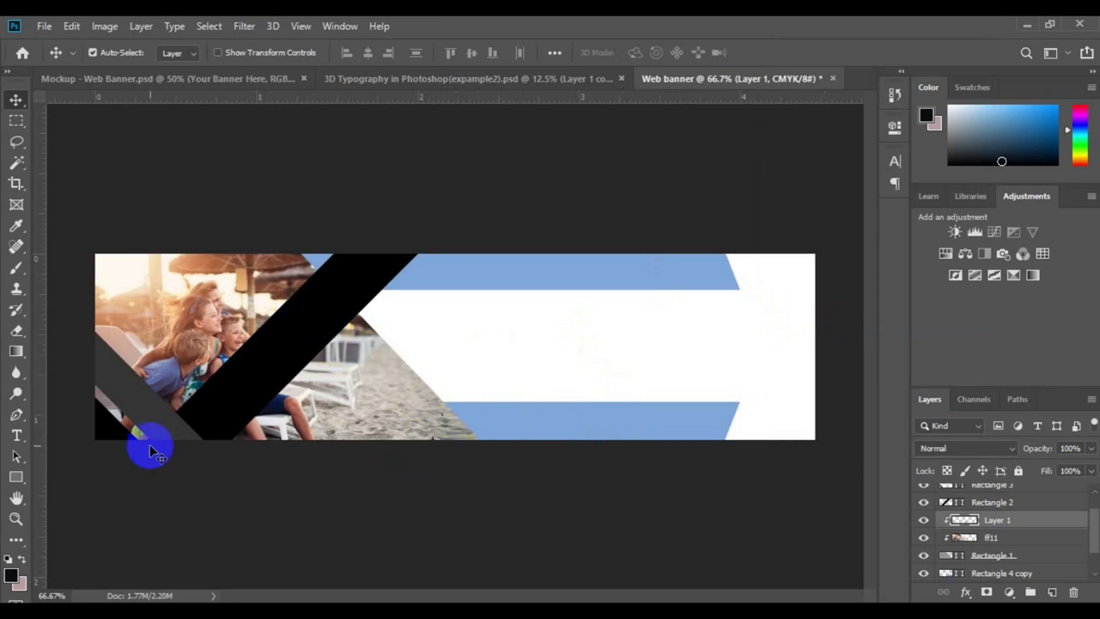
{"action": "left_click", "coordinate": [219, 421], "text": "ctrl"}
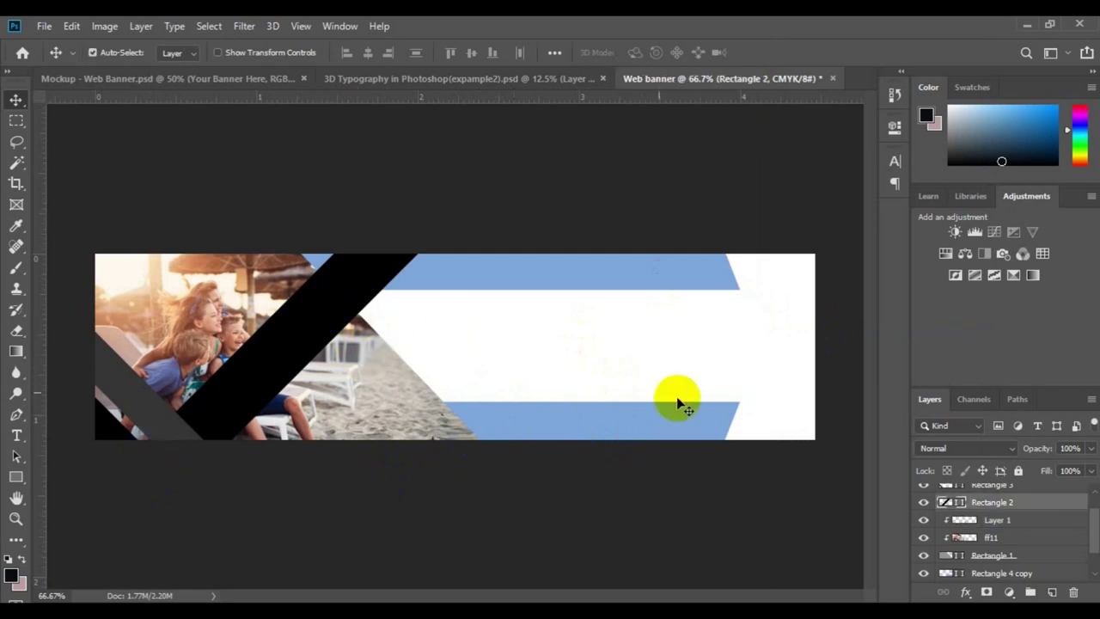
Set Rectangle 2's fill colour to orange #faa71a in the Color Picker
{"action": "double_click", "coordinate": [960, 505]}
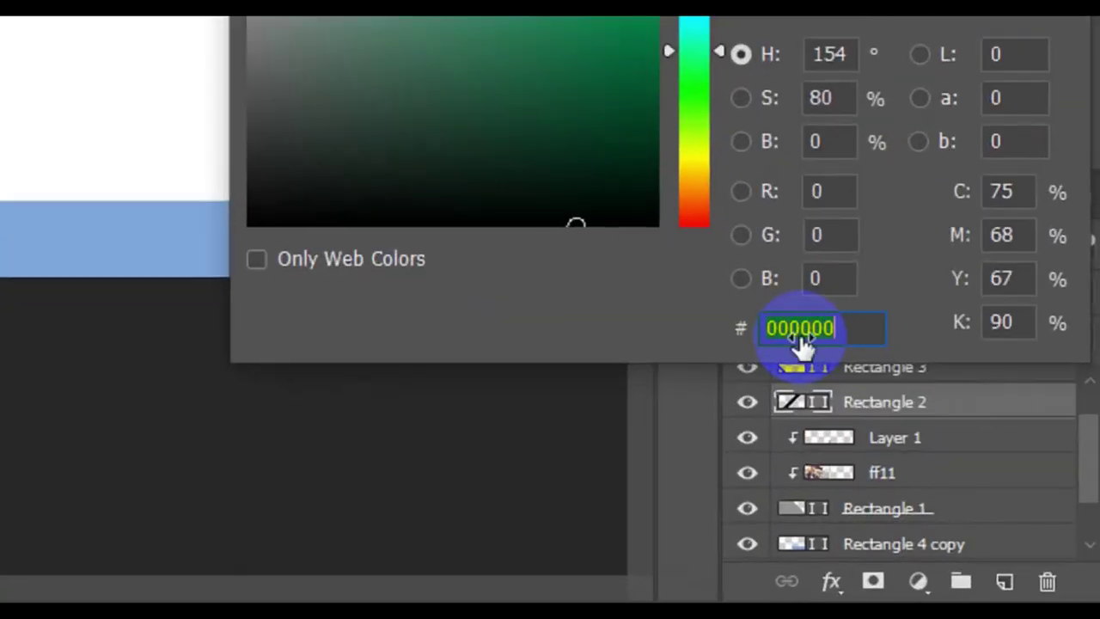
{"action": "key", "text": "ctrl+v"}
{"action": "left_click_drag", "start_coordinate": [832, 332], "coordinate": [759, 329]}
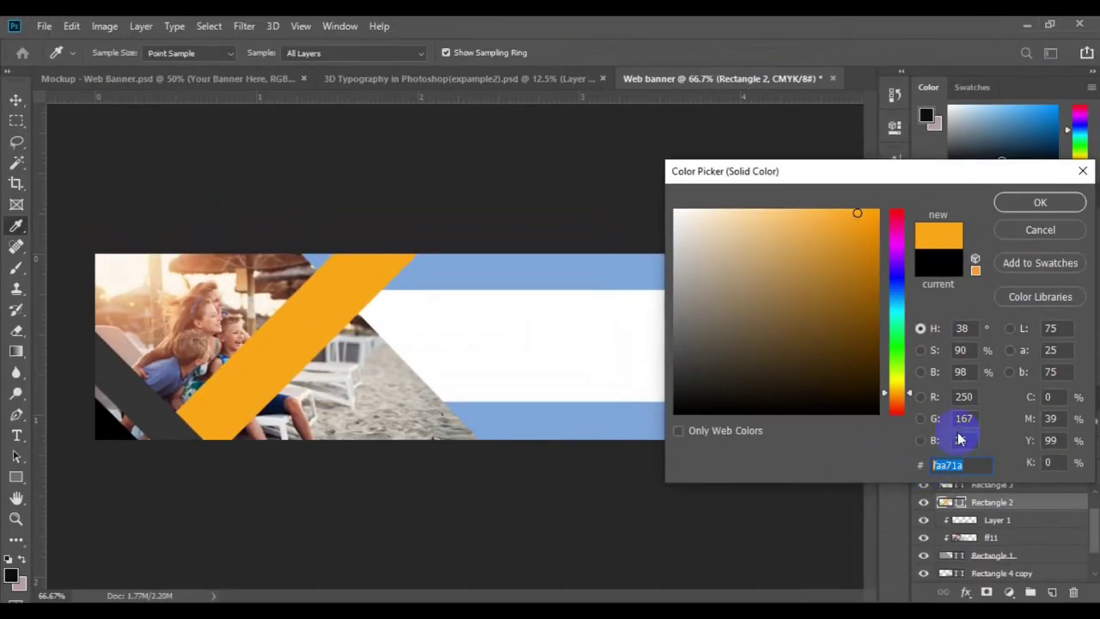
{"action": "left_click", "coordinate": [1035, 204]}
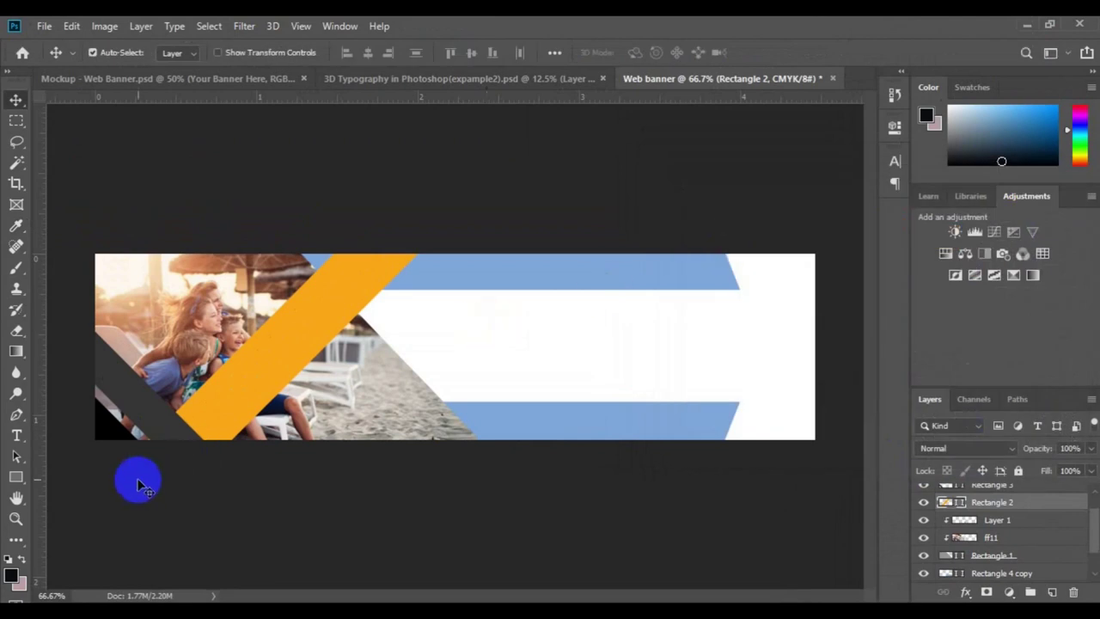
Set Rectangle 3's fill colour to navy #0a1041
{"action": "left_click", "coordinate": [163, 422]}
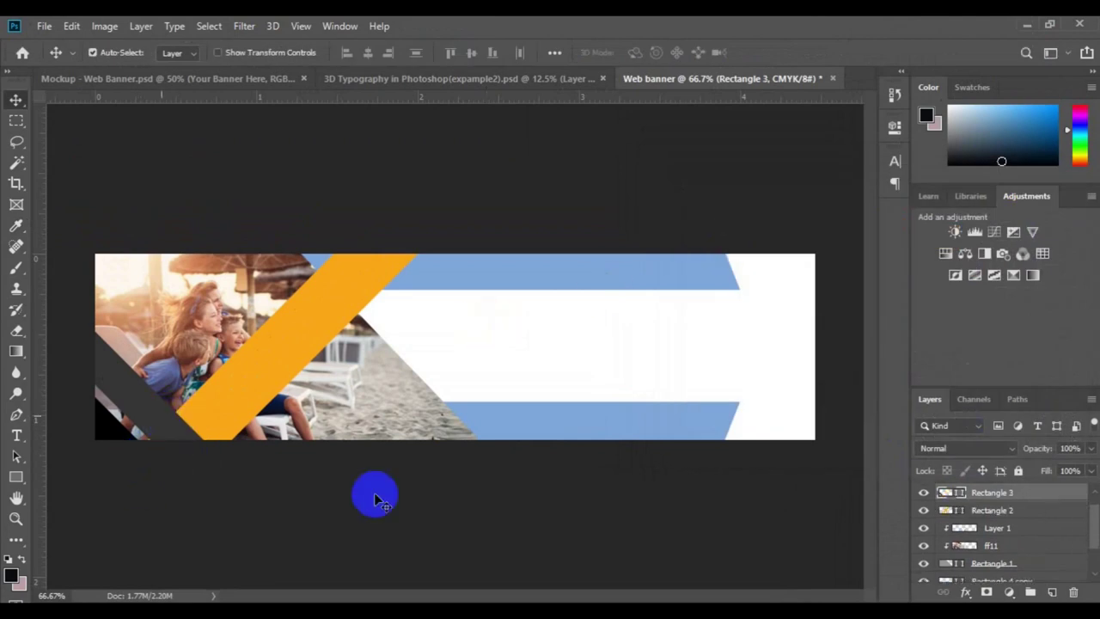
{"action": "left_click", "coordinate": [963, 486]}
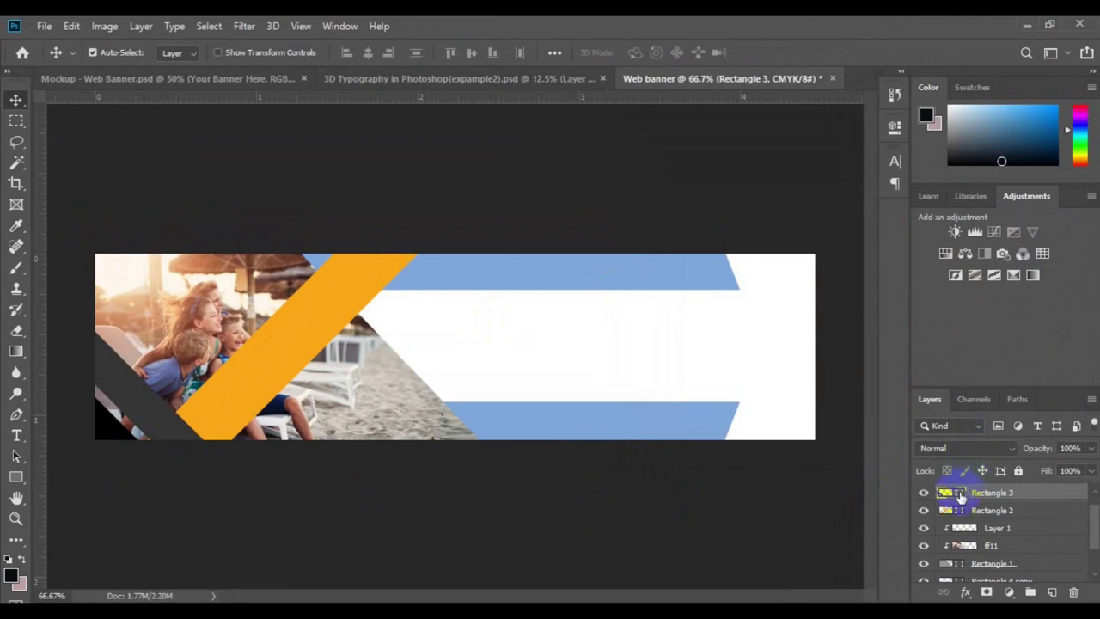
{"action": "double_click", "coordinate": [961, 495]}
{"action": "left_click", "coordinate": [949, 465]}
{"action": "type", "text": "0a1041"}
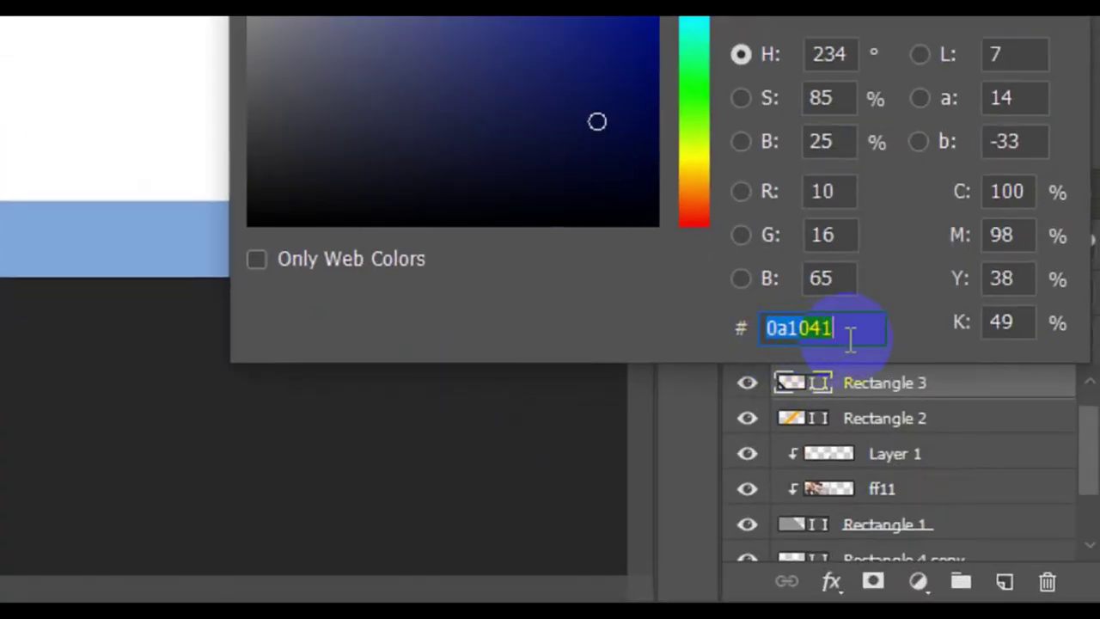
{"action": "left_click", "coordinate": [975, 470]}
{"action": "left_click_drag", "start_coordinate": [849, 337], "coordinate": [765, 329]}
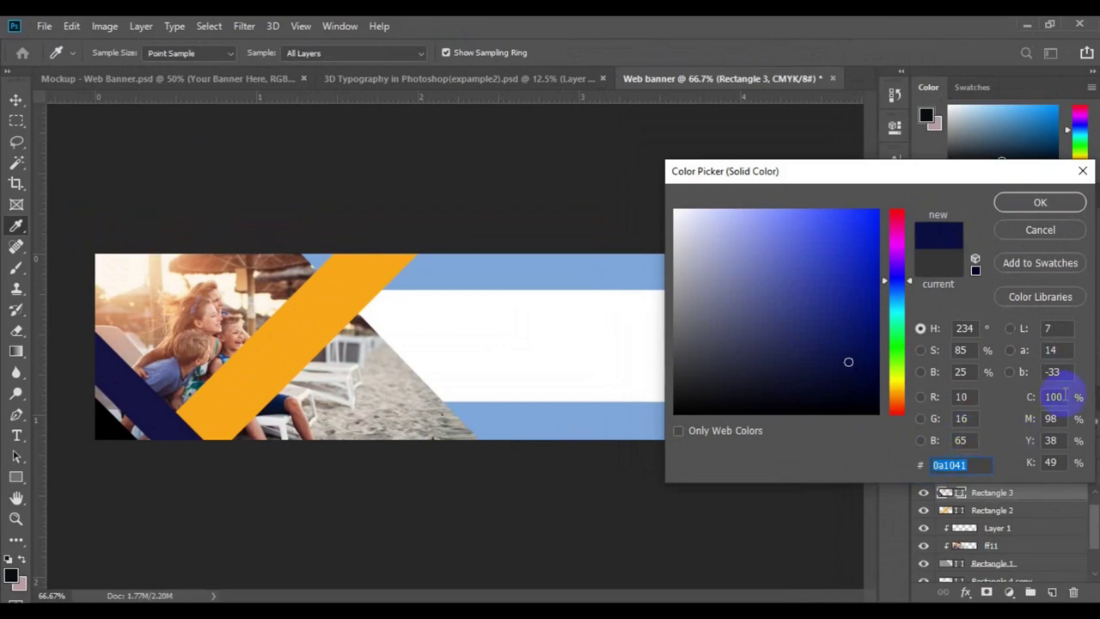
{"action": "left_click", "coordinate": [1037, 207]}
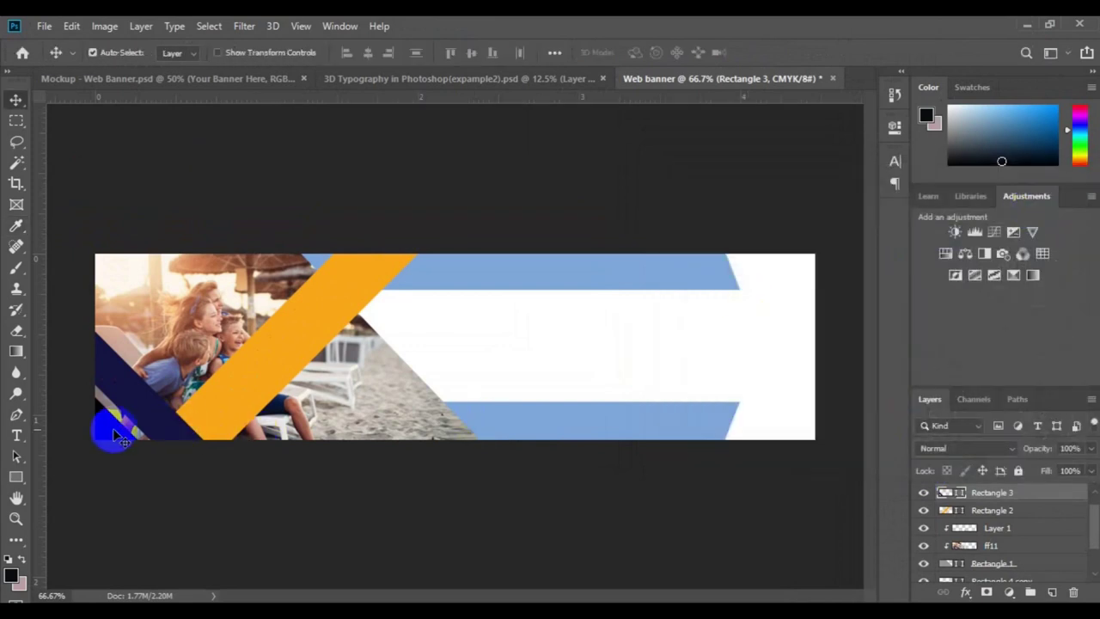
Duplicate the navy strip and colour the copy orange sampled from the diagonal stripe
{"action": "key", "text": "ctrl+j"}
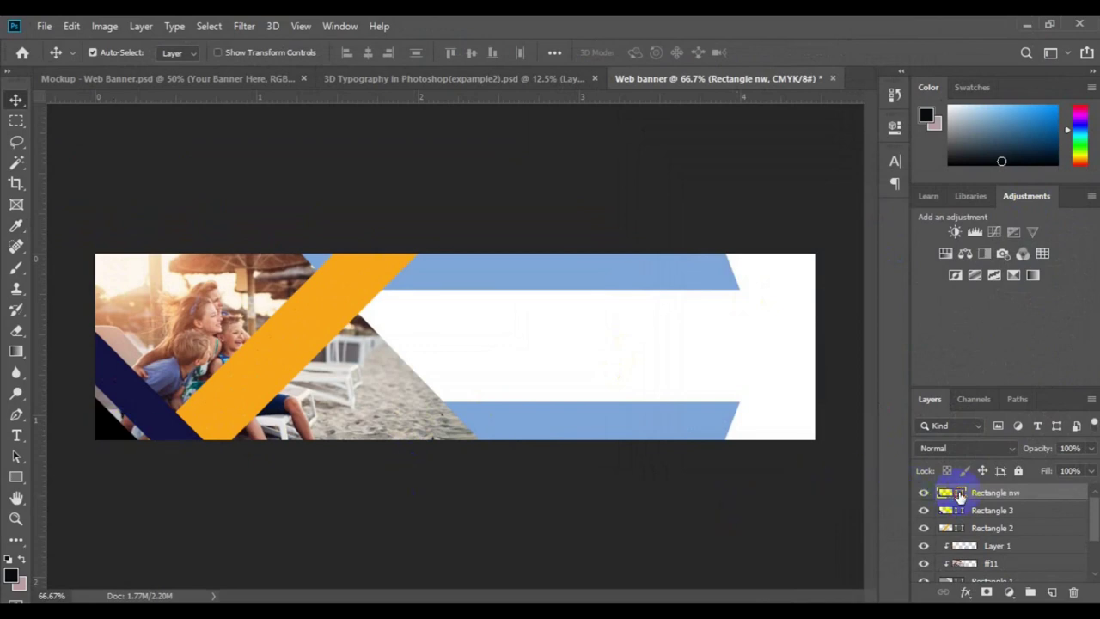
{"action": "left_click", "coordinate": [599, 513]}
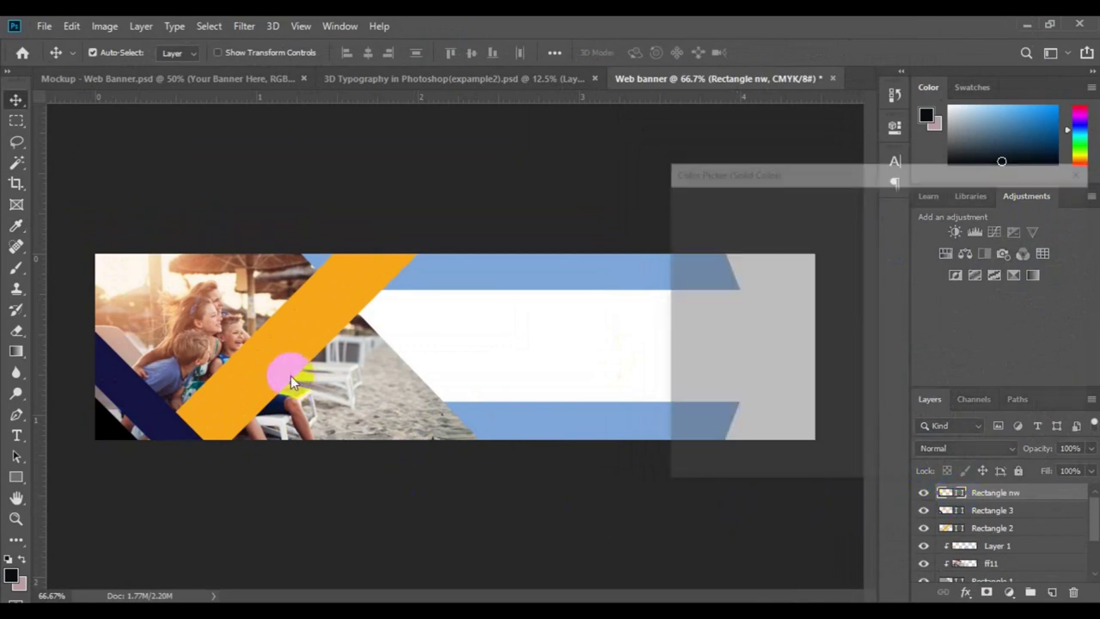
{"action": "left_click", "coordinate": [275, 360]}
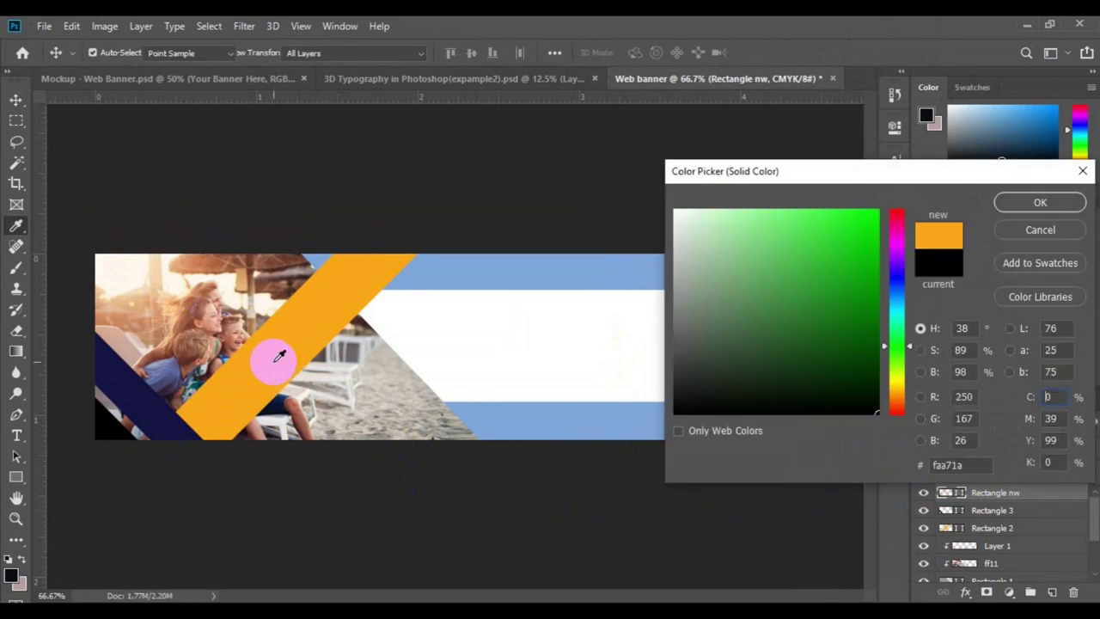
{"action": "left_click", "coordinate": [1038, 203]}
{"action": "left_click_drag", "start_coordinate": [639, 282], "coordinate": [957, 582]}
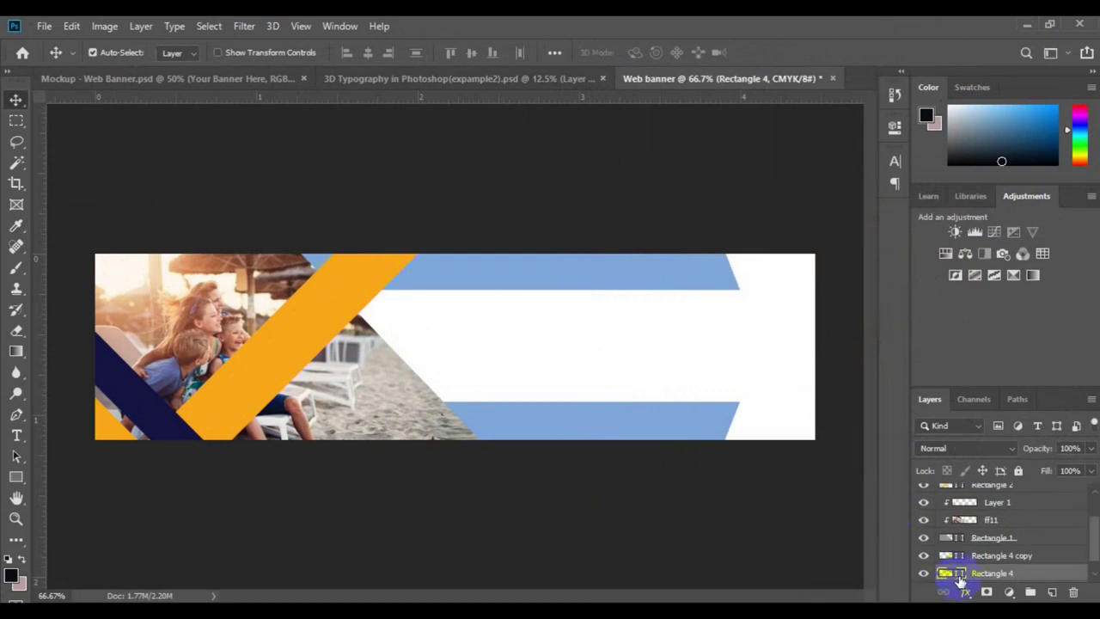
Recolour Rectangle 4 and Rectangle 4 copy navy by sampling the navy strip
{"action": "double_click", "coordinate": [960, 581]}
{"action": "left_click", "coordinate": [587, 434]}
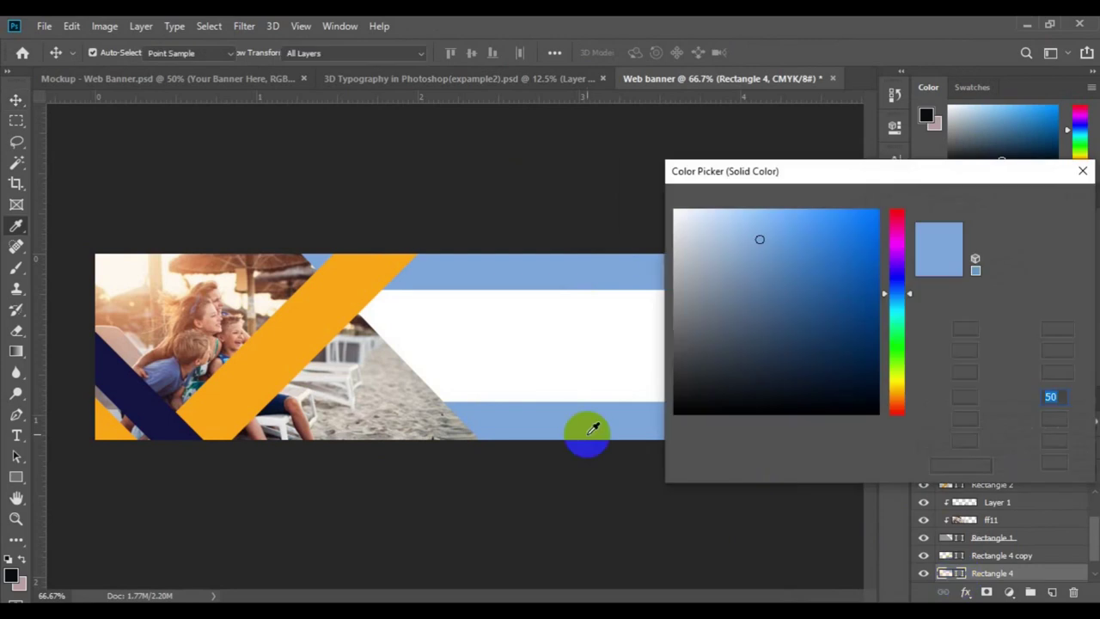
{"action": "left_click", "coordinate": [162, 411]}
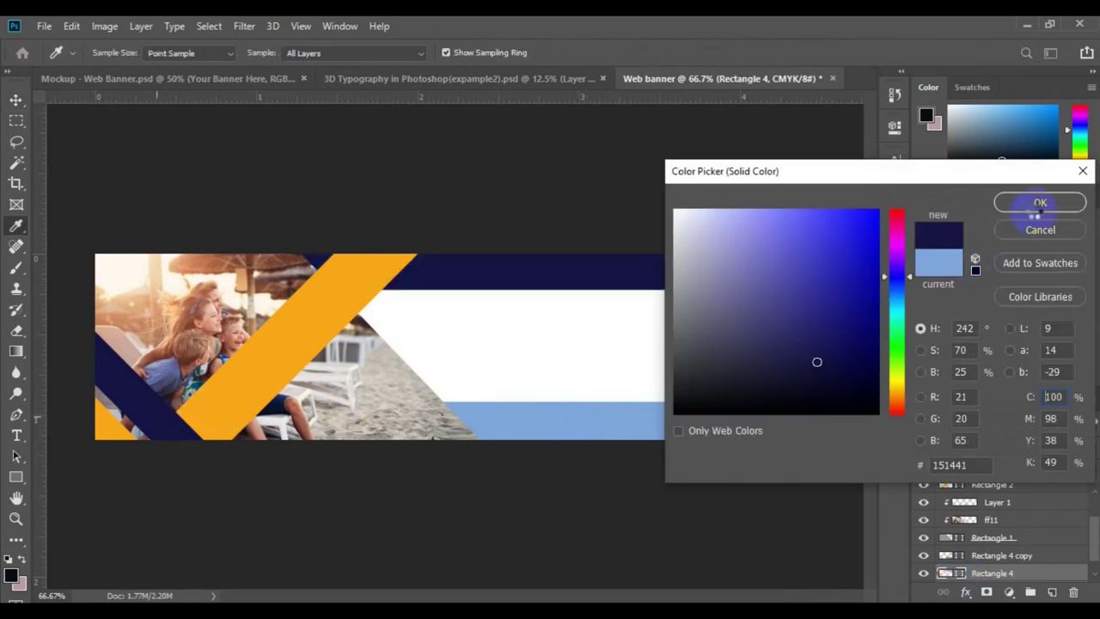
{"action": "left_click", "coordinate": [1038, 203]}
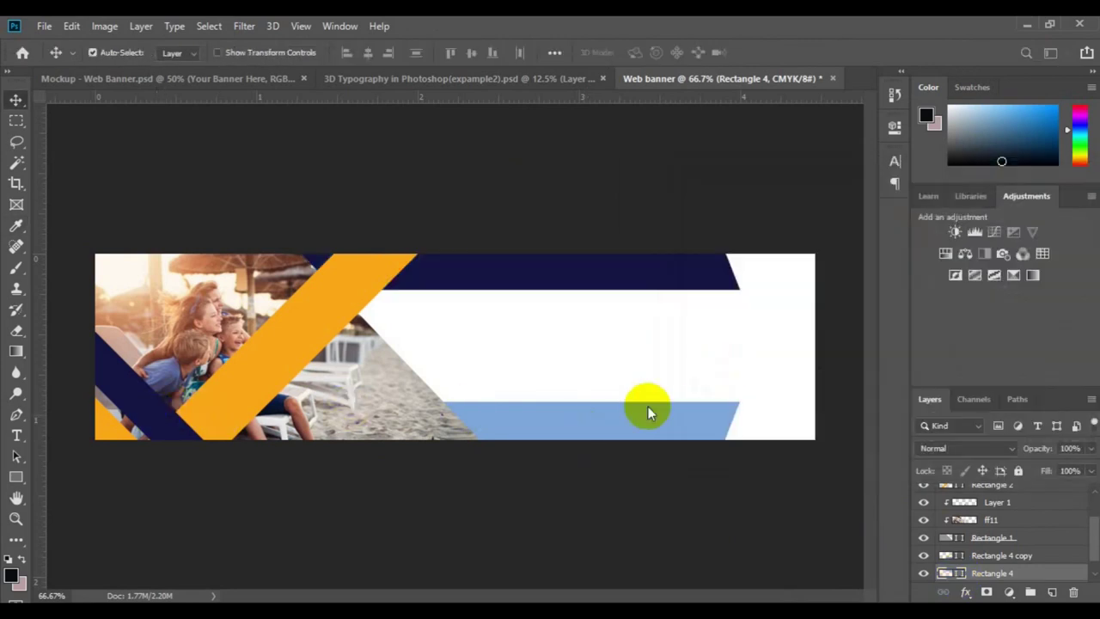
{"action": "left_click", "coordinate": [651, 421]}
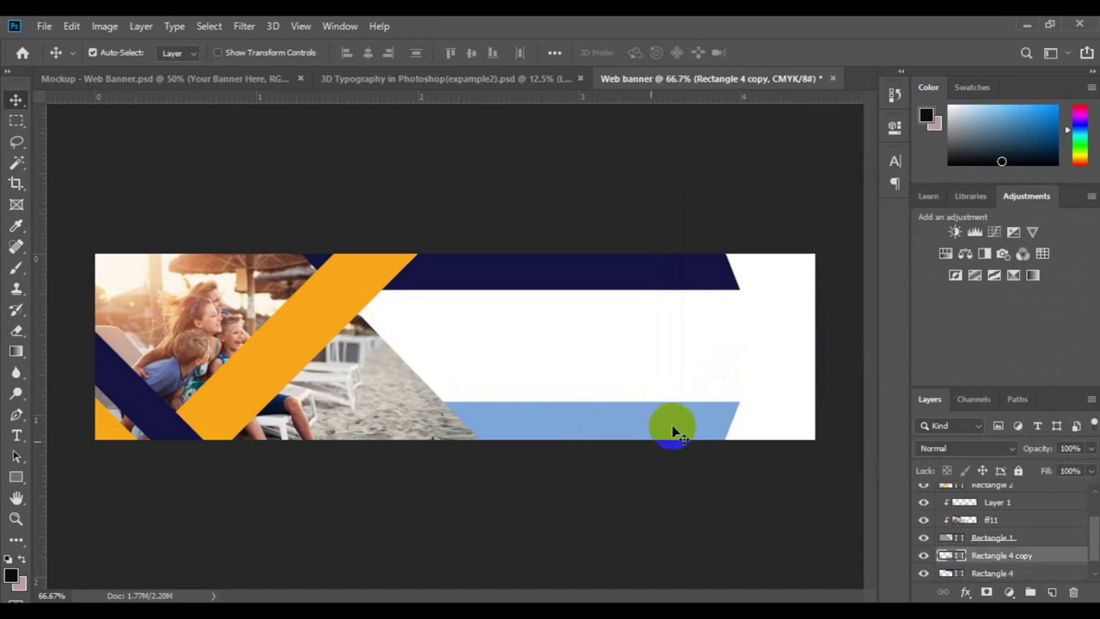
{"action": "double_click", "coordinate": [960, 558]}
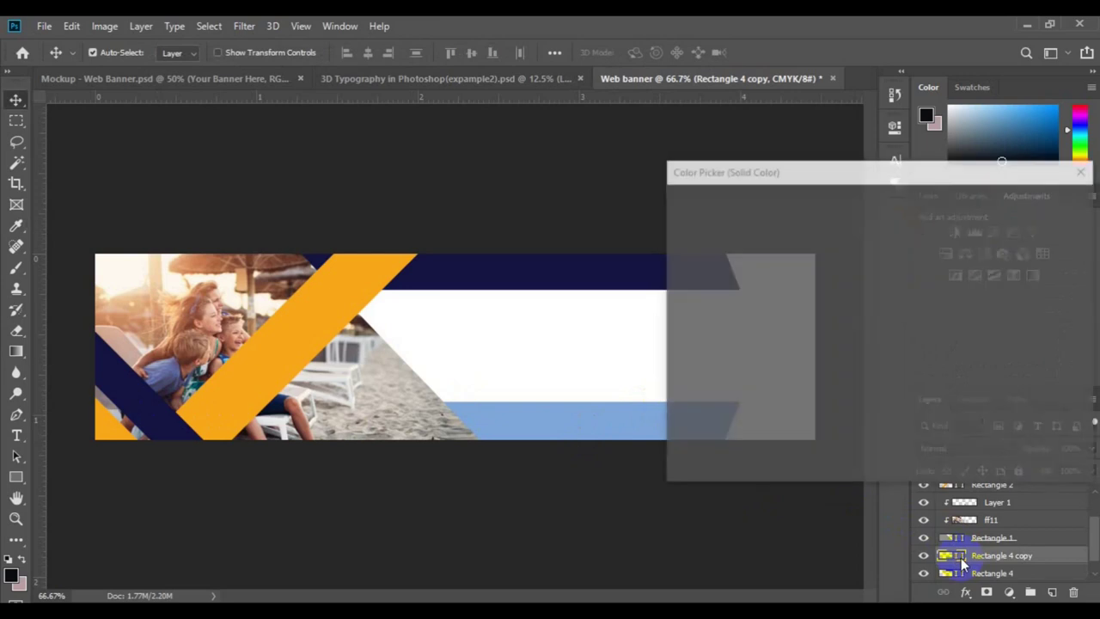
{"action": "left_click", "coordinate": [539, 262]}
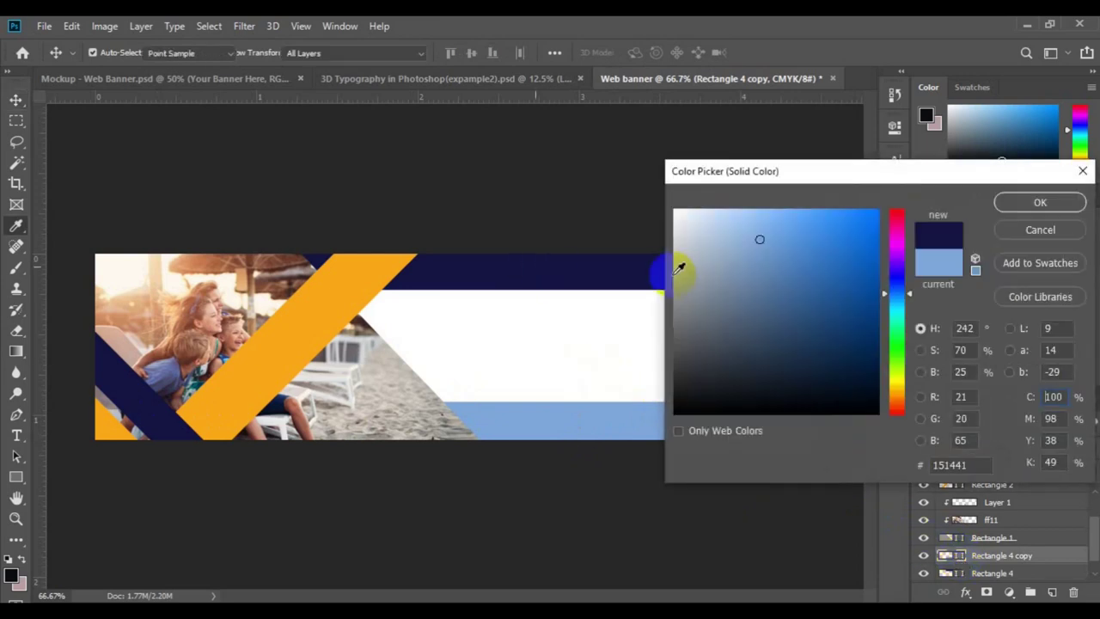
{"action": "left_click", "coordinate": [1034, 205]}
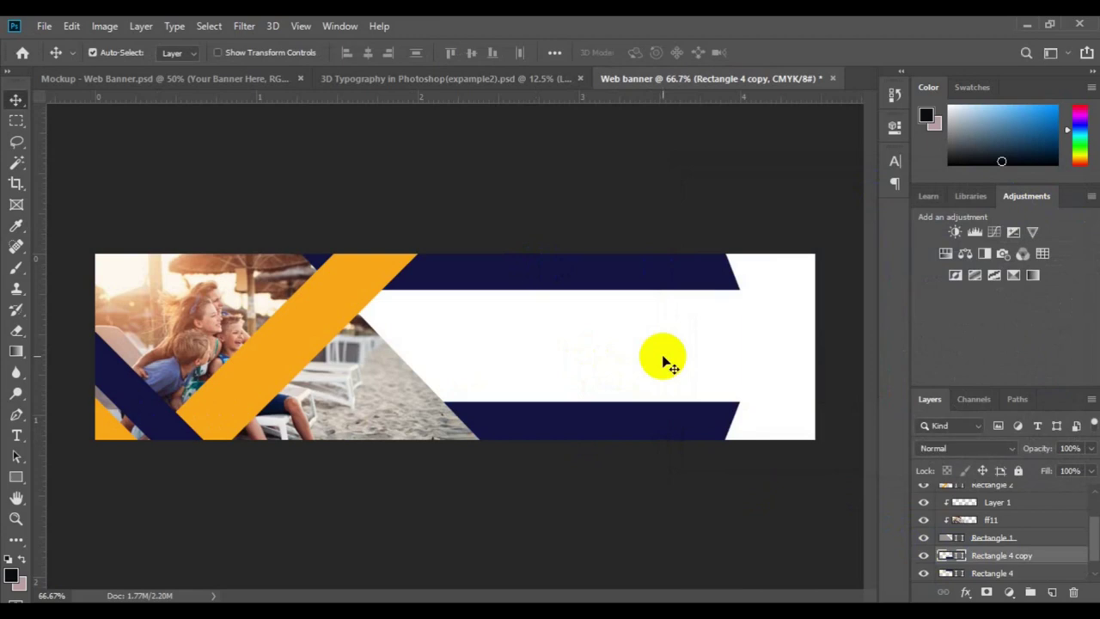
{"action": "left_click", "coordinate": [582, 415]}
Rasterize Rectangle 4 and cut a thinner top band of the navy bar onto a new layer
{"action": "left_click", "coordinate": [697, 364]}
{"action": "left_click", "coordinate": [1021, 574]}
{"action": "right_click", "coordinate": [1021, 574]}
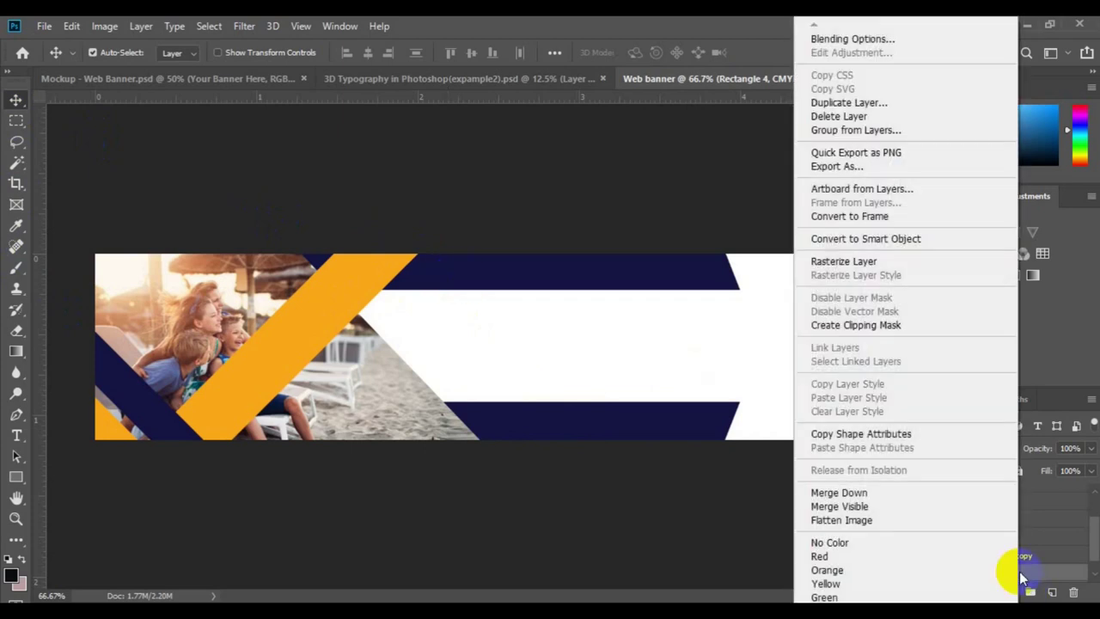
{"action": "left_click", "coordinate": [849, 258]}
{"action": "left_click", "coordinate": [16, 120]}
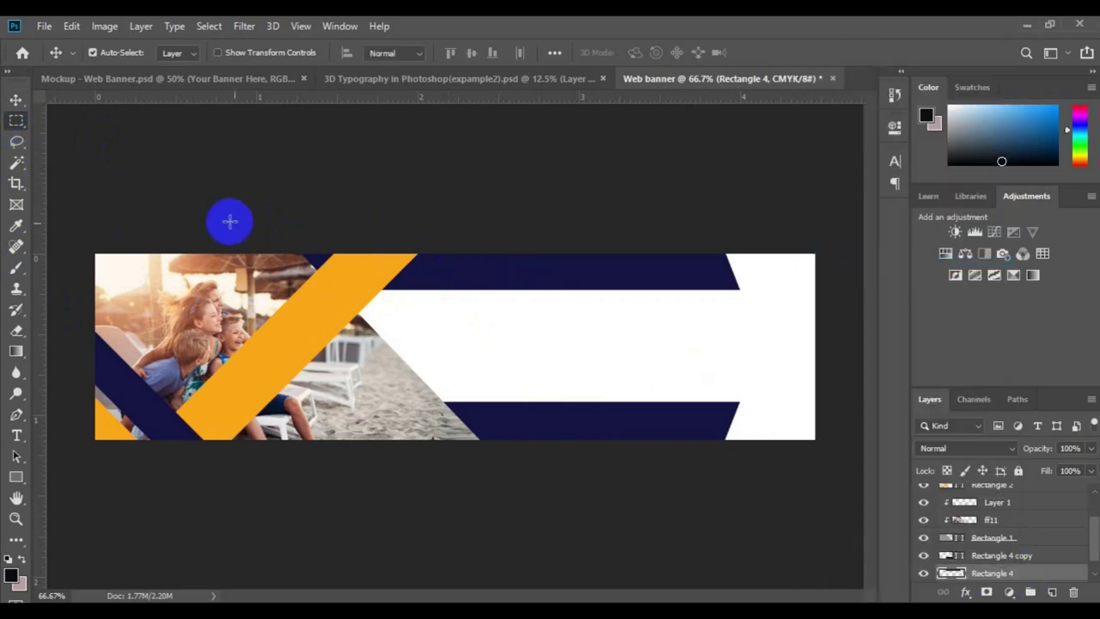
{"action": "left_click_drag", "start_coordinate": [231, 261], "coordinate": [782, 314]}
{"action": "key", "text": "ctrl+shift+alt+n"}
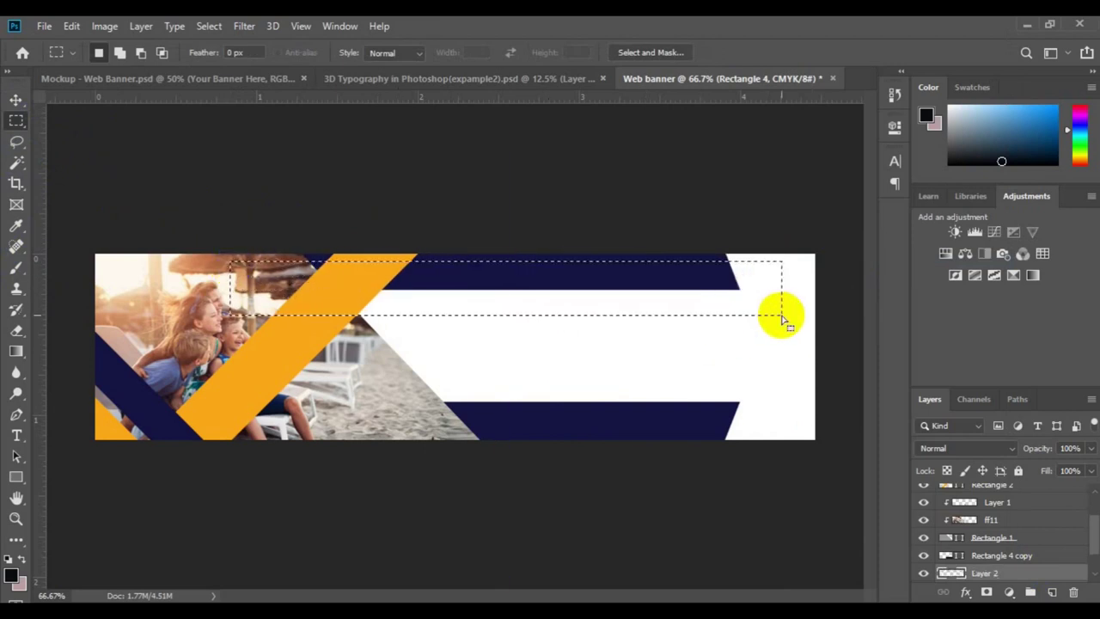
{"action": "key", "text": "ctrl+d"}
{"action": "key", "text": "v"}
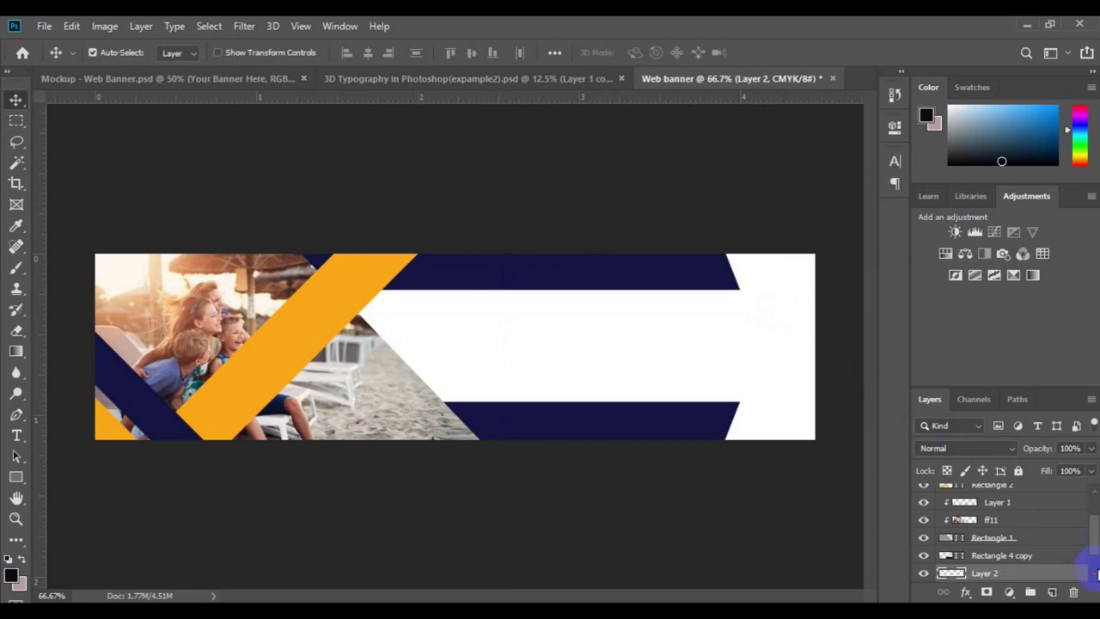
Delete the leftover Rectangle 4 and align the Layer 2 bar to the banner's top edge
{"action": "scroll", "coordinate": [1047, 574], "scroll_direction": "down", "scroll_amount": 1}
{"action": "left_click", "coordinate": [1047, 574]}
{"action": "key", "text": "Delete"}
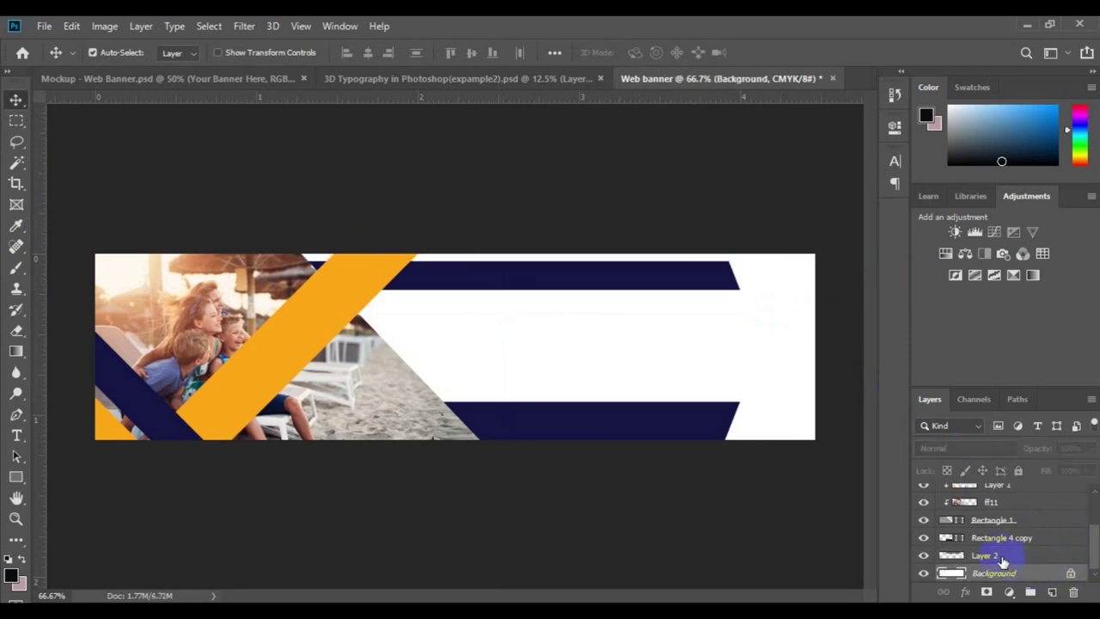
{"action": "left_click", "coordinate": [1002, 560]}
{"action": "key", "text": "ctrl+a"}
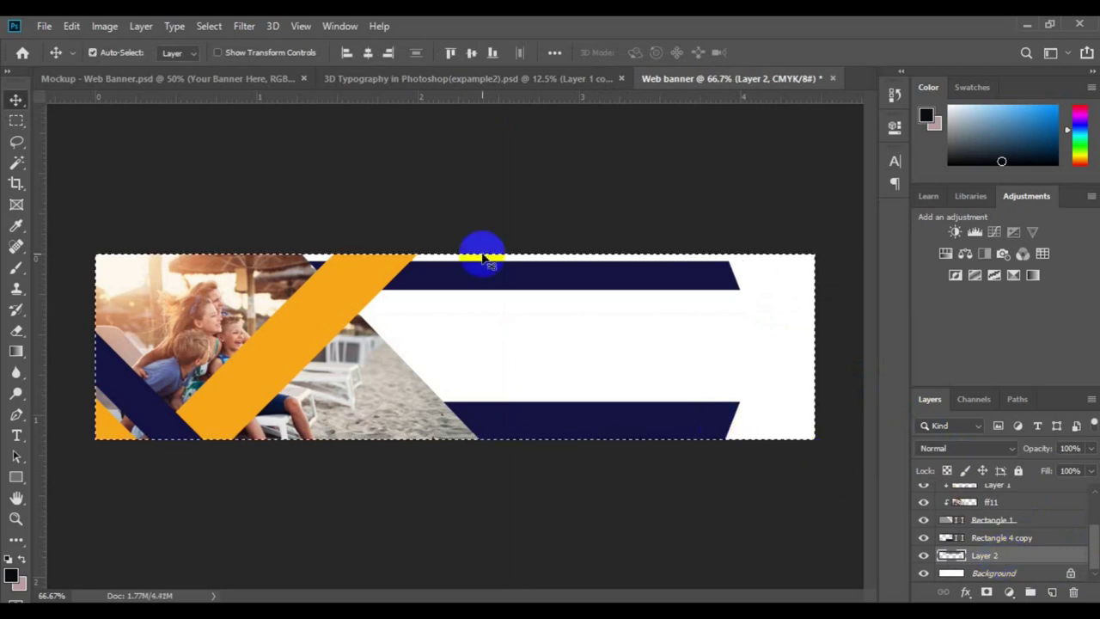
{"action": "left_click", "coordinate": [450, 53]}
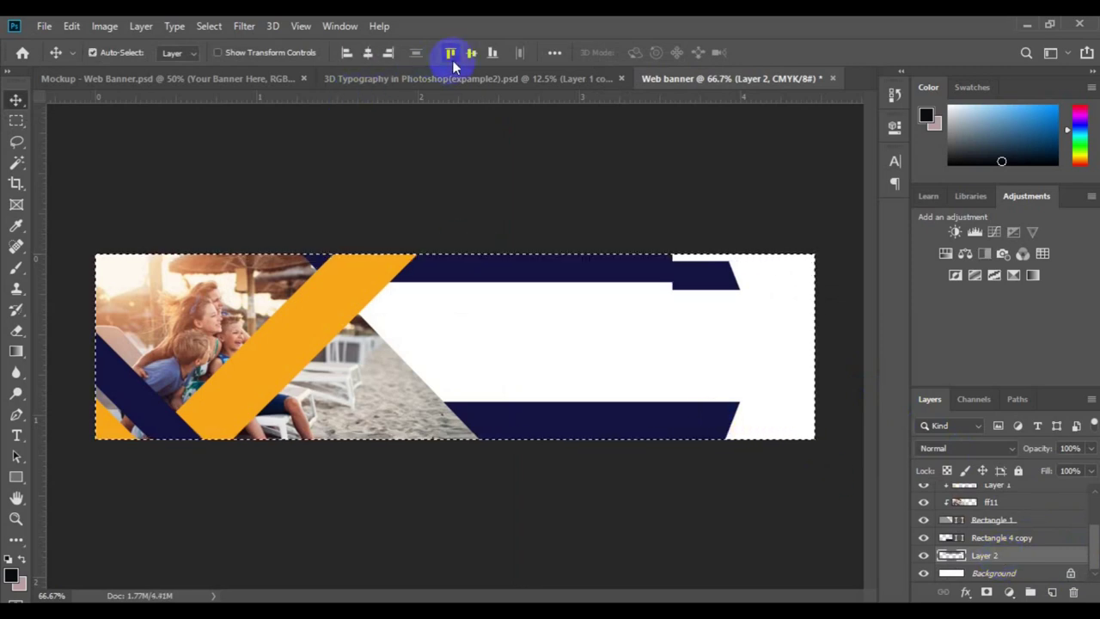
{"action": "key", "text": "ctrl+d"}
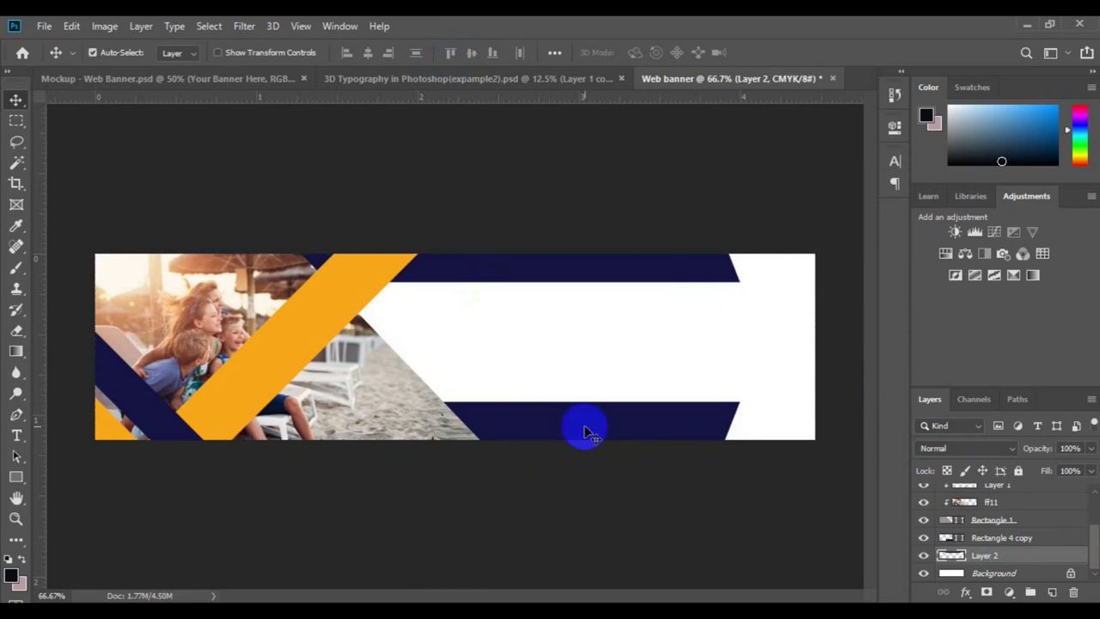
Delete the old bottom navy stripe and copy the top bar down to the bottom edge
{"action": "left_click", "coordinate": [581, 430], "text": "ctrl"}
{"action": "key", "text": "Delete"}
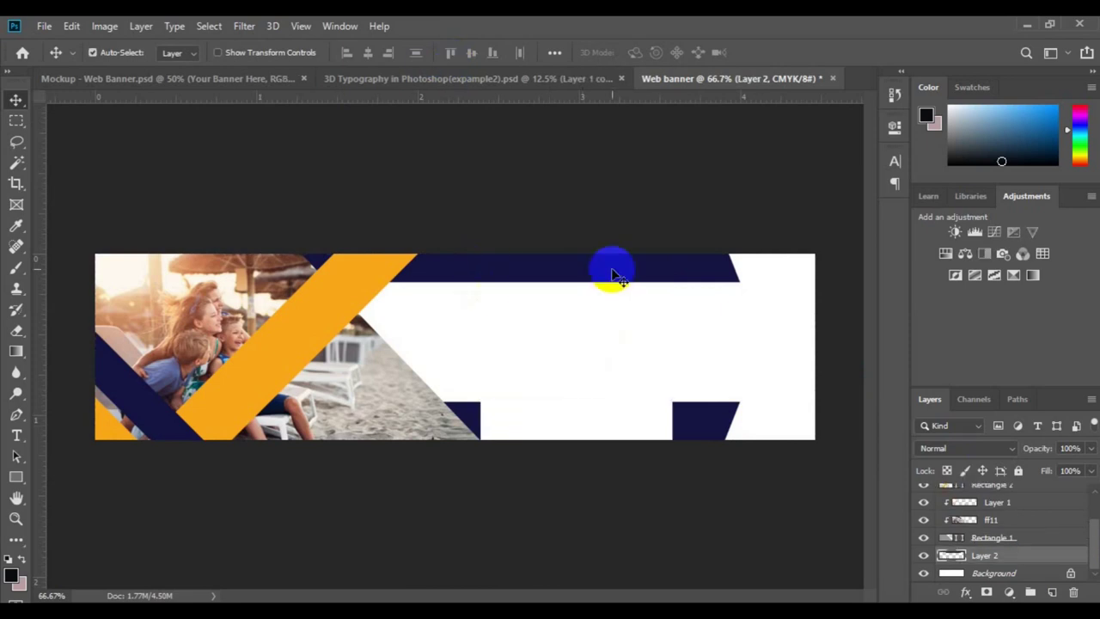
{"action": "left_click_drag", "start_coordinate": [613, 275], "coordinate": [601, 437]}
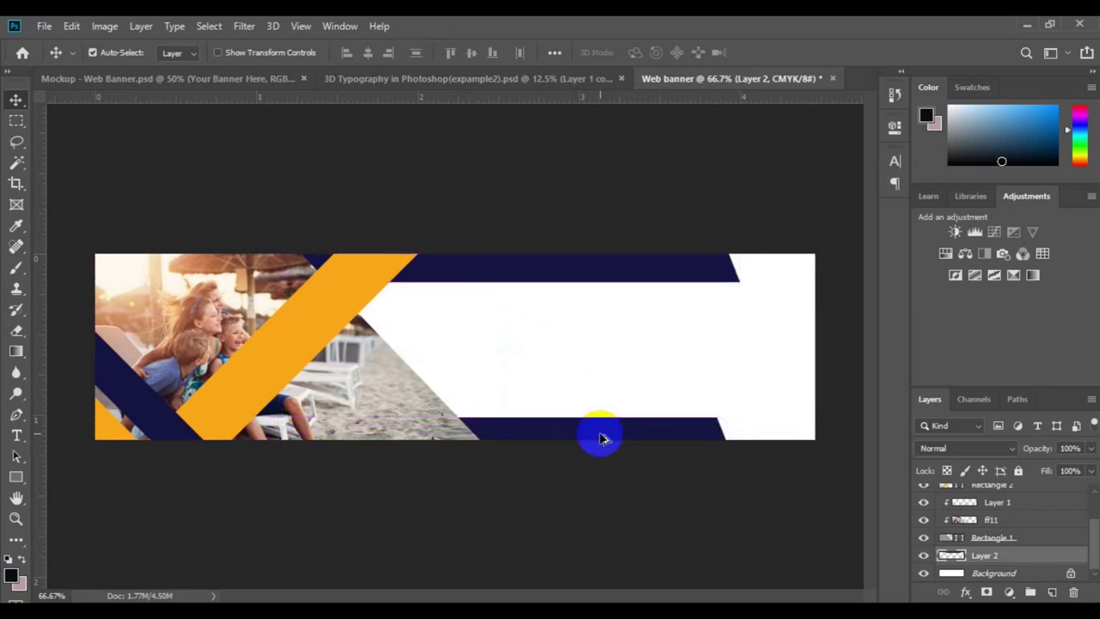
Flip the copied navy bar vertically and align it to the canvas bottom edge
{"action": "key", "text": "ctrl+t"}
{"action": "right_click", "coordinate": [601, 437]}
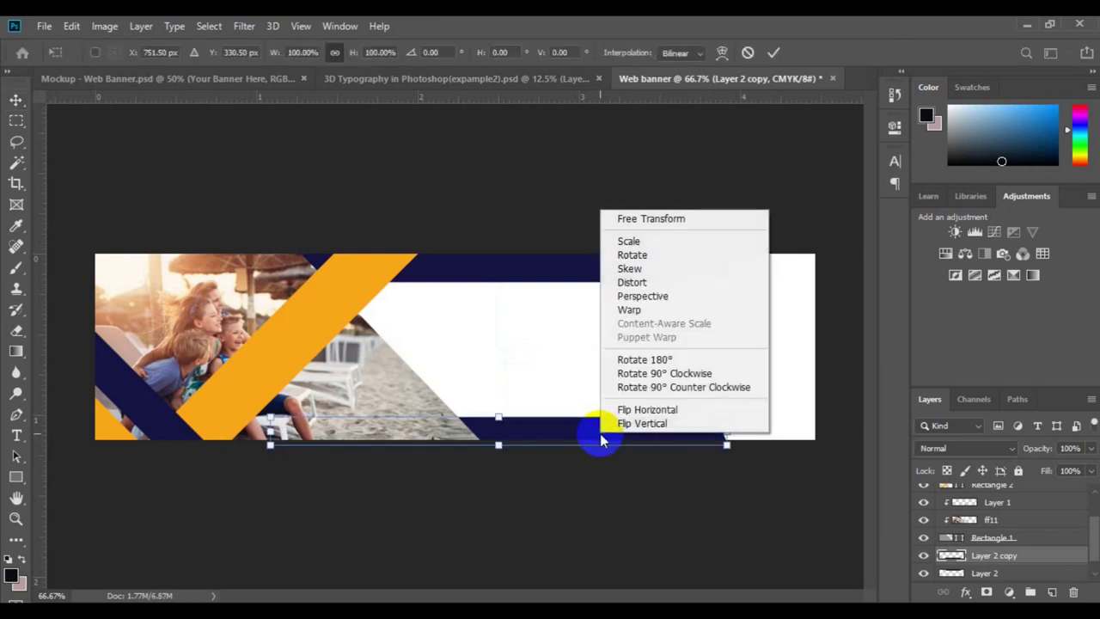
{"action": "left_click", "coordinate": [627, 421]}
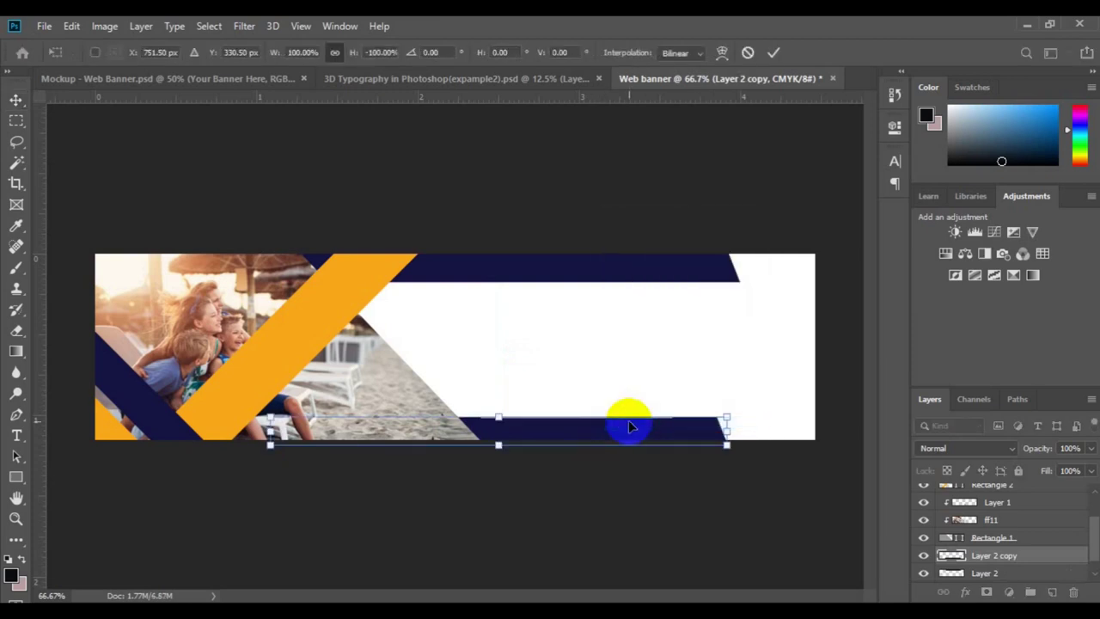
{"action": "left_click", "coordinate": [774, 52]}
{"action": "key", "text": "ctrl+a"}
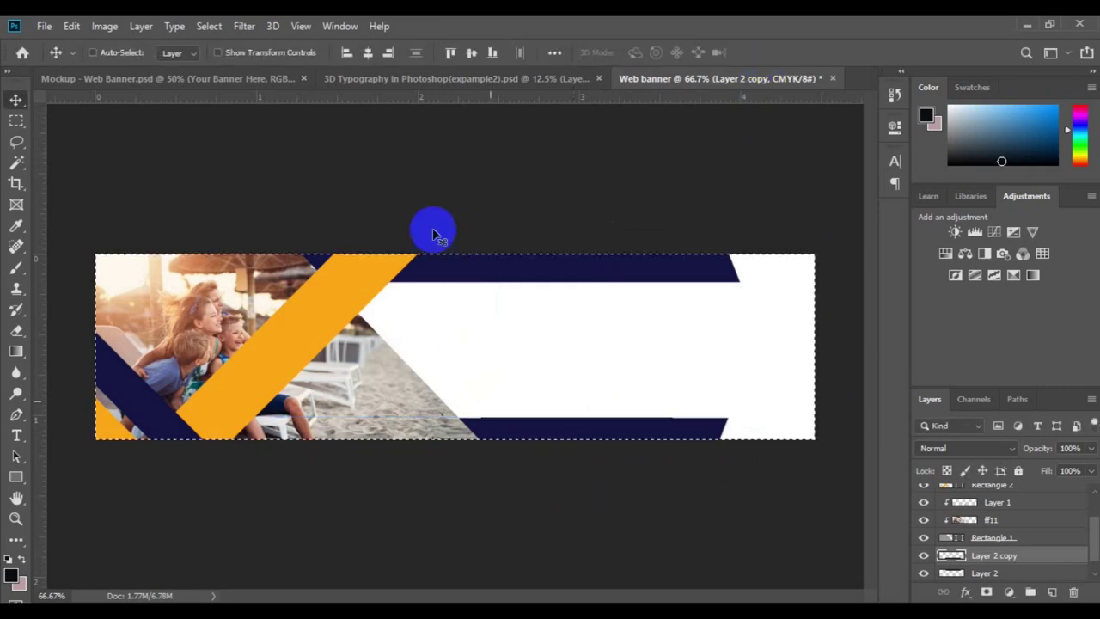
{"action": "left_click", "coordinate": [492, 53]}
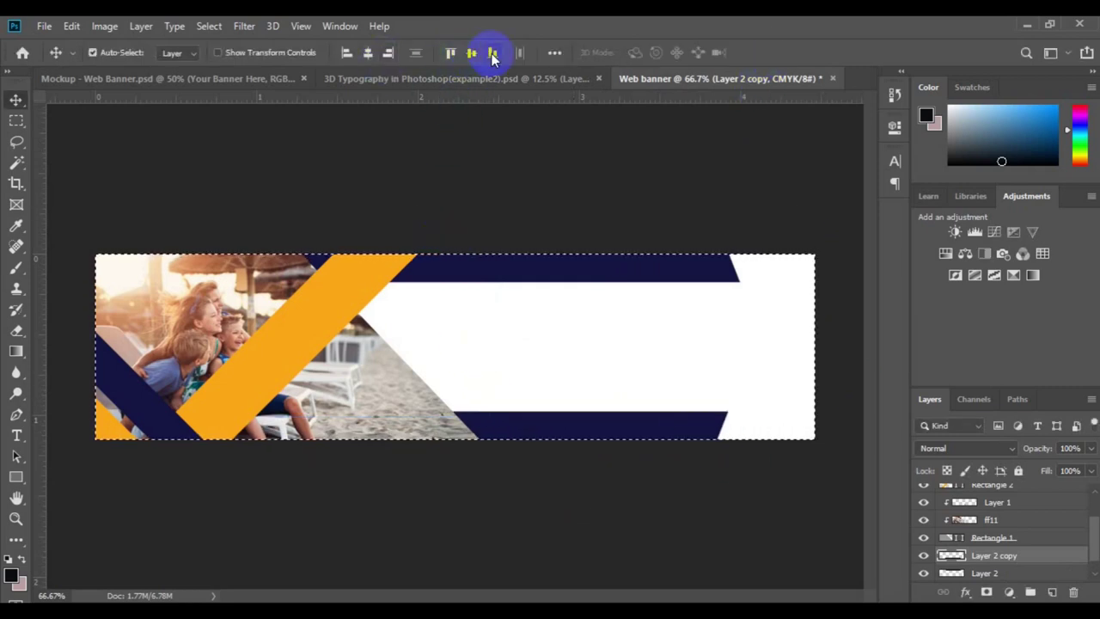
{"action": "key", "text": "ctrl+d"}
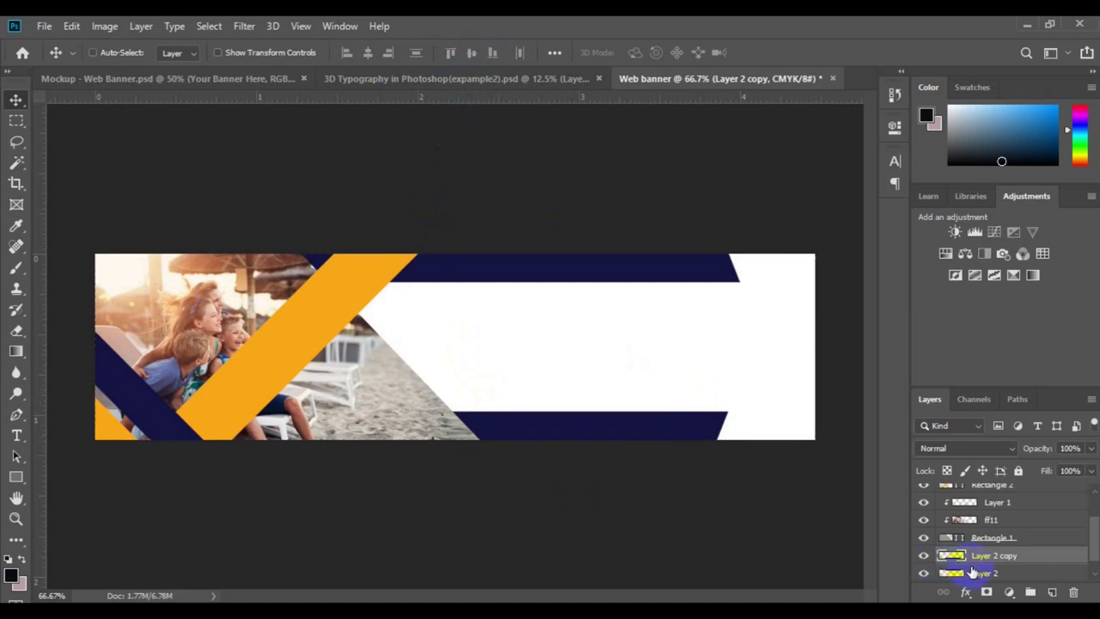
Align the right ends of both navy bars and add a new empty layer
{"action": "left_click", "coordinate": [973, 561], "text": "ctrl"}
{"action": "left_click", "coordinate": [992, 556]}
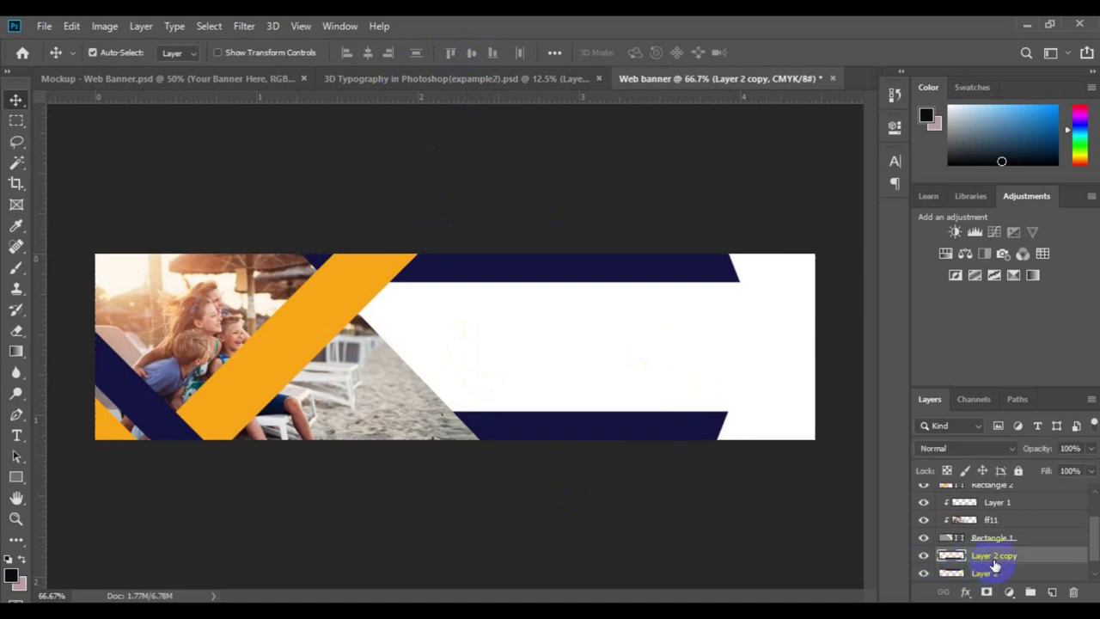
{"action": "left_click", "coordinate": [993, 574], "text": "ctrl"}
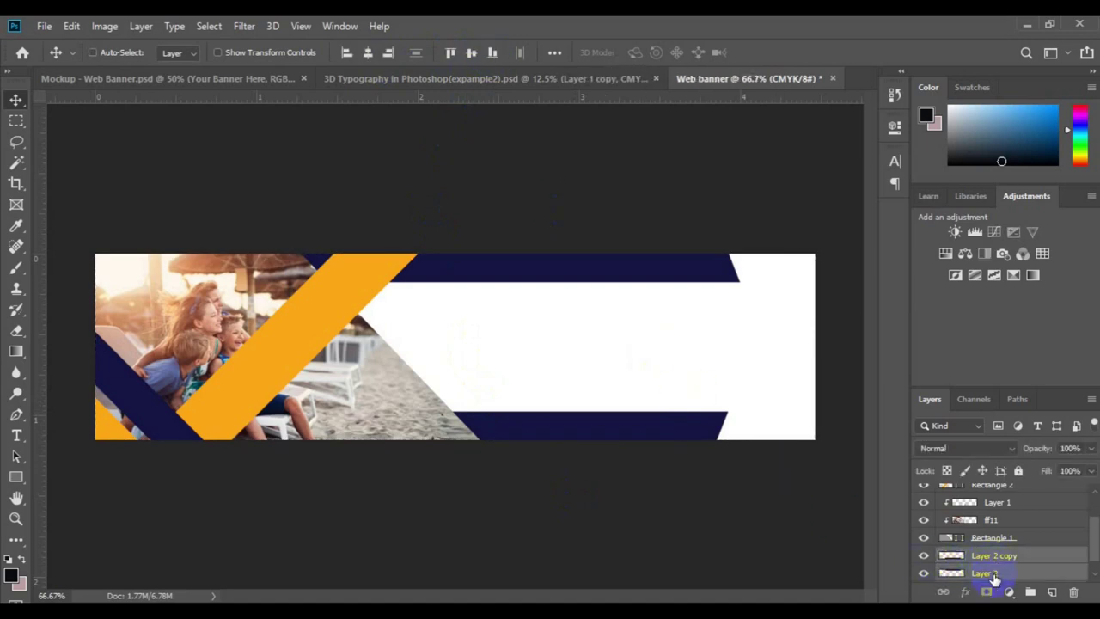
{"action": "left_click", "coordinate": [387, 56]}
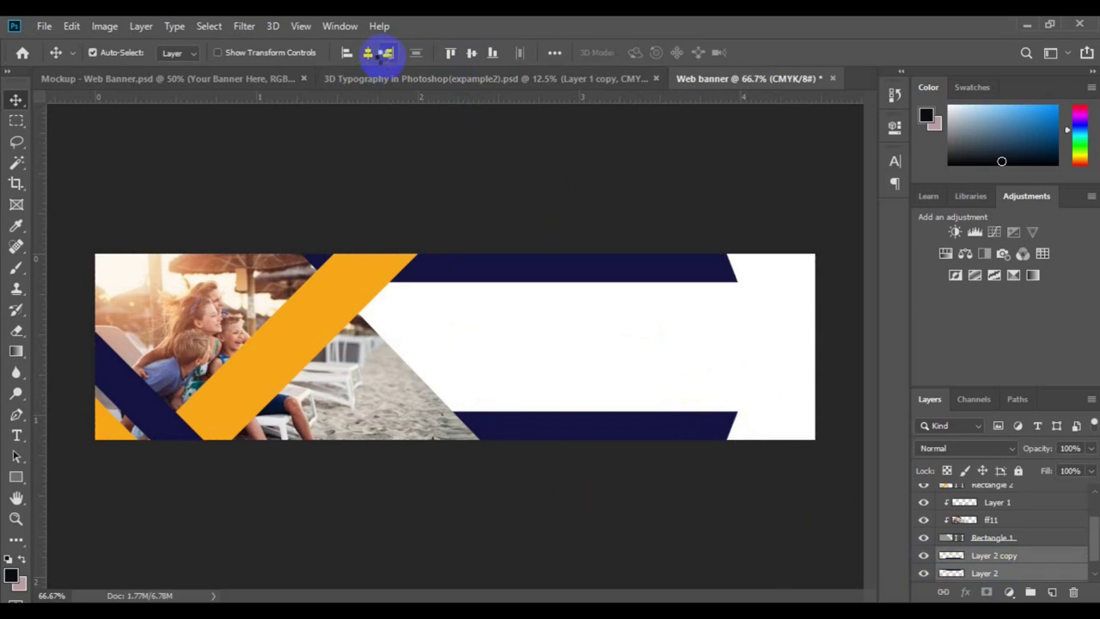
{"action": "left_click", "coordinate": [385, 53]}
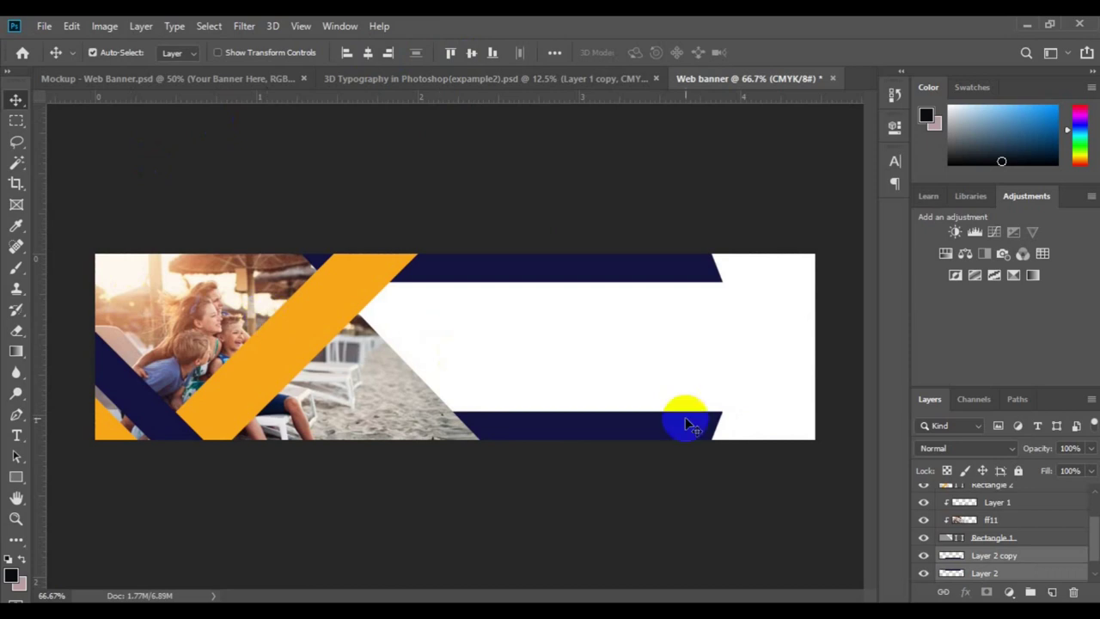
{"action": "left_click", "coordinate": [1049, 591]}
{"action": "left_click", "coordinate": [16, 435]}
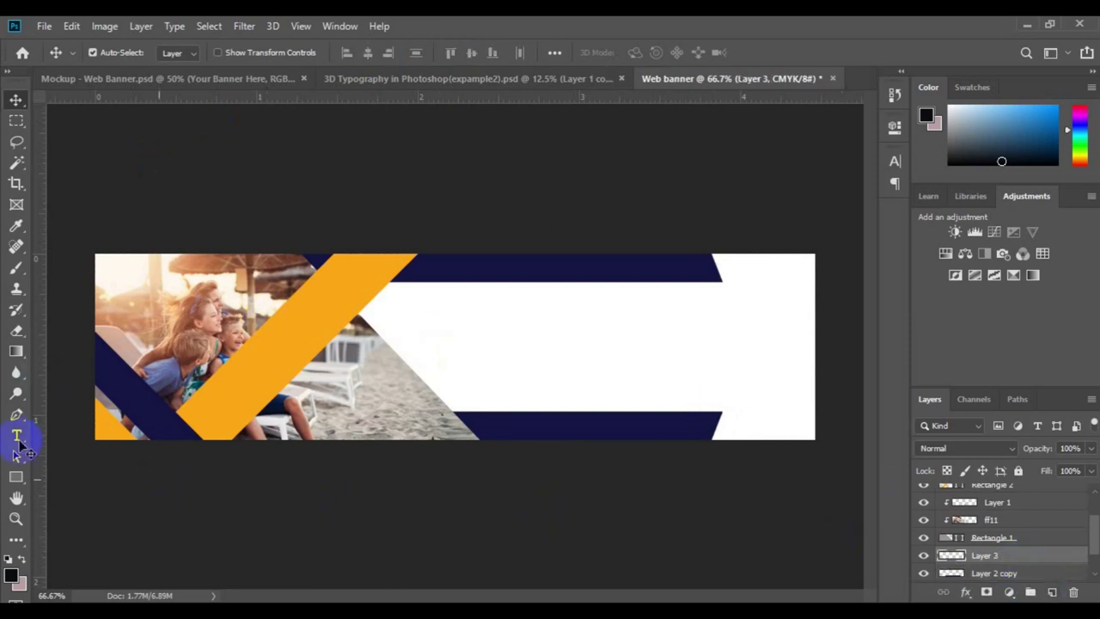
Start a Bold text box on the banner at 18 pt
{"action": "left_click", "coordinate": [458, 334]}
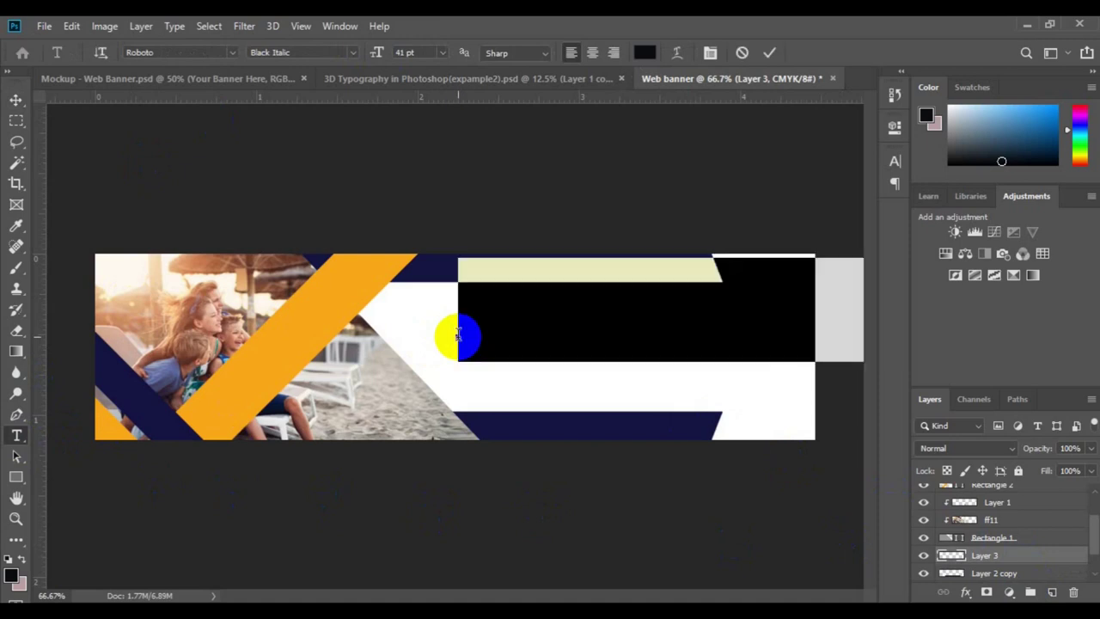
{"action": "left_click", "coordinate": [350, 51]}
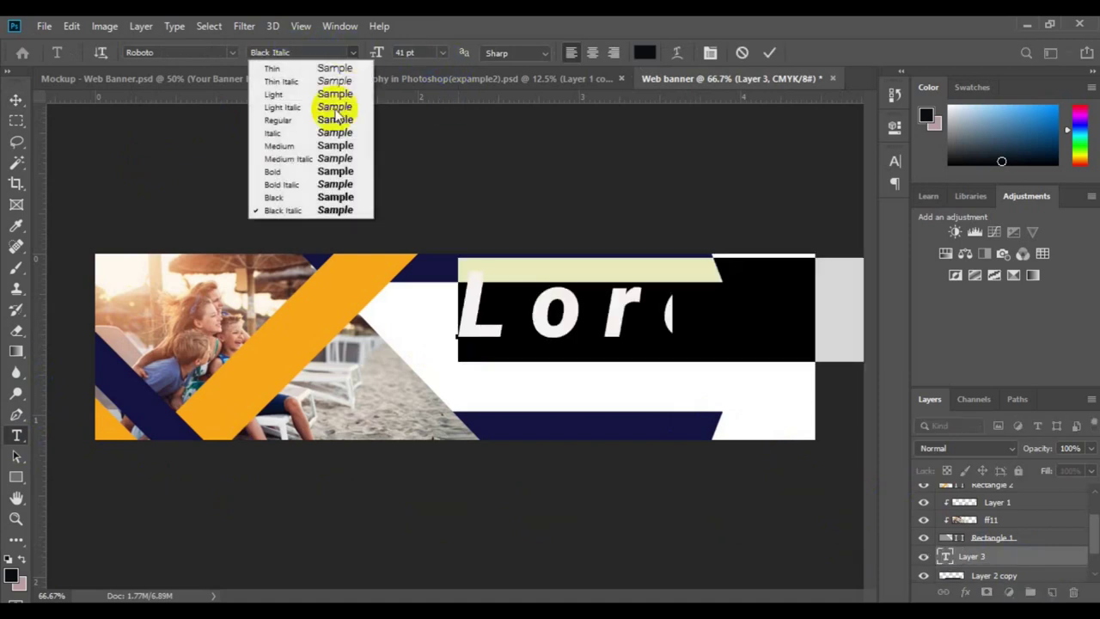
{"action": "left_click", "coordinate": [337, 171]}
{"action": "left_click", "coordinate": [439, 53]}
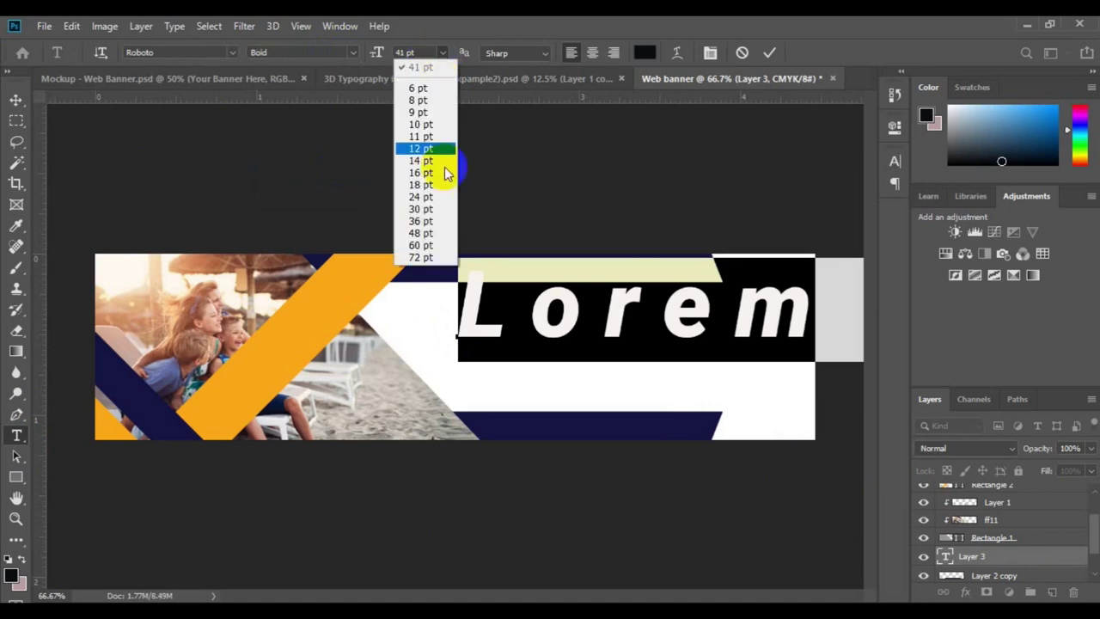
{"action": "left_click", "coordinate": [439, 210]}
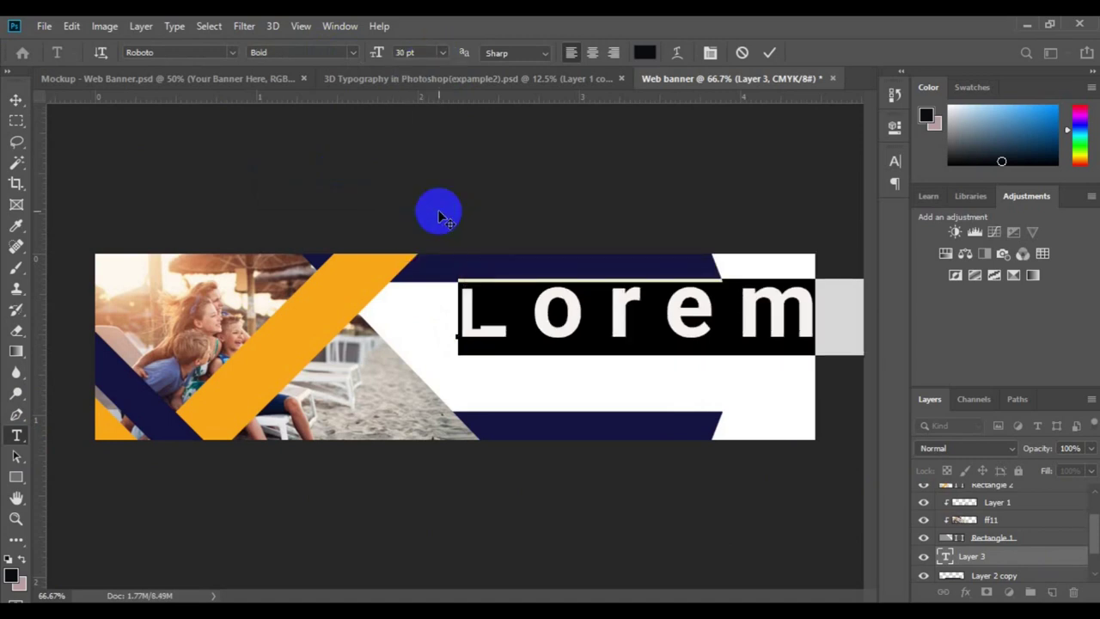
{"action": "left_click", "coordinate": [444, 53]}
{"action": "left_click", "coordinate": [441, 168]}
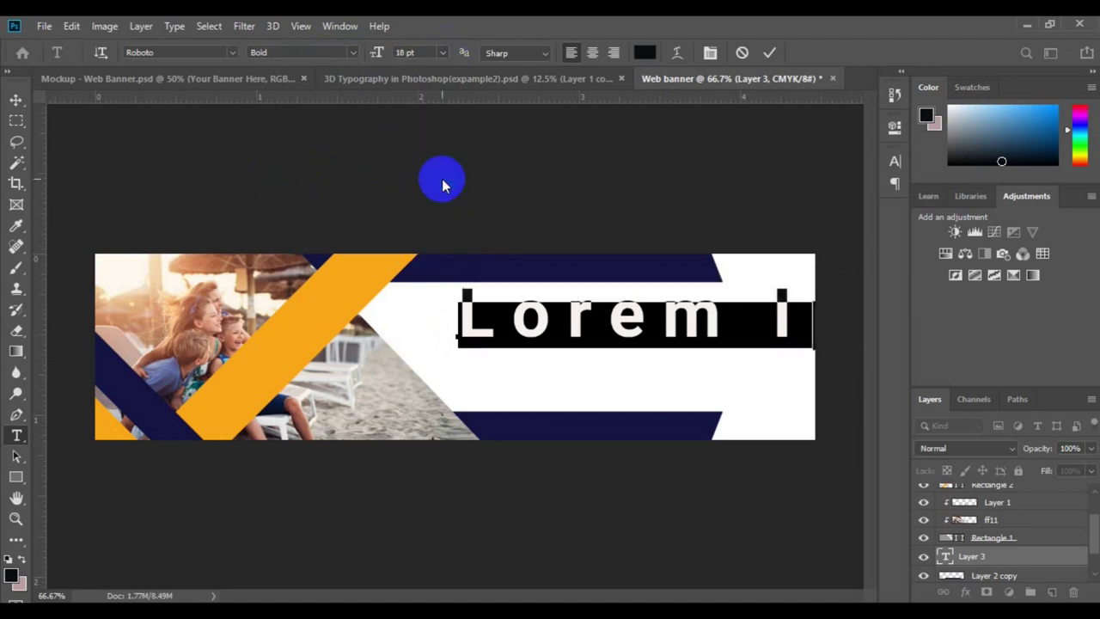
Type CORPORATE as the heading, shrink its size, and commit the text
{"action": "key", "text": "Right"}
{"action": "key", "text": "Right"}
{"action": "key", "text": "Right"}
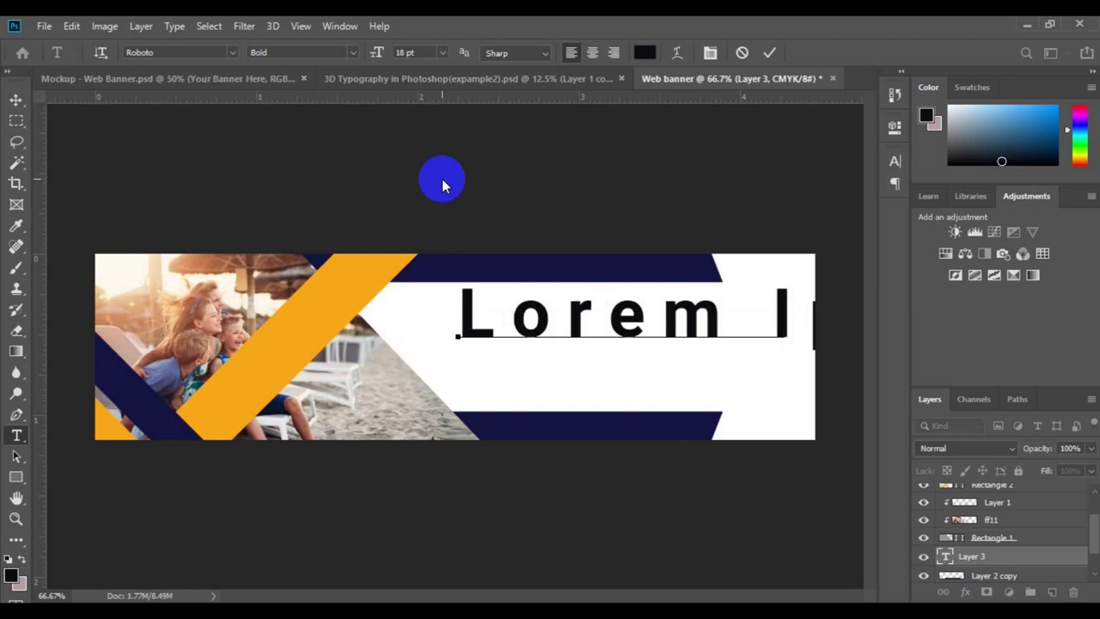
{"action": "type", "text": "CORPOR"}
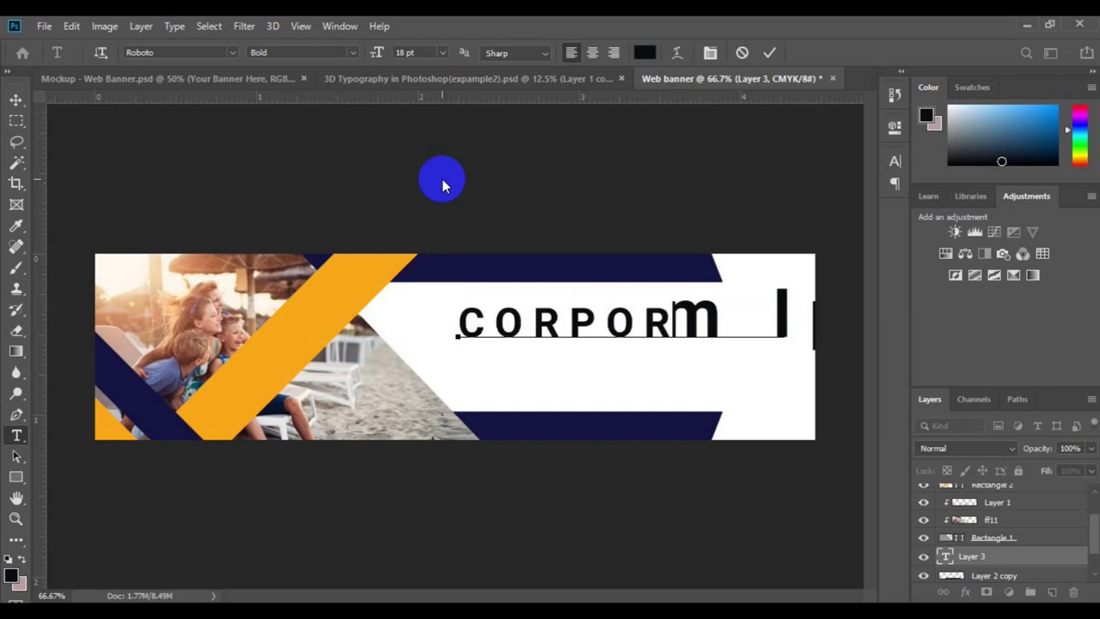
{"action": "key", "text": "ctrl"}
{"action": "key", "text": "ctrl+a"}
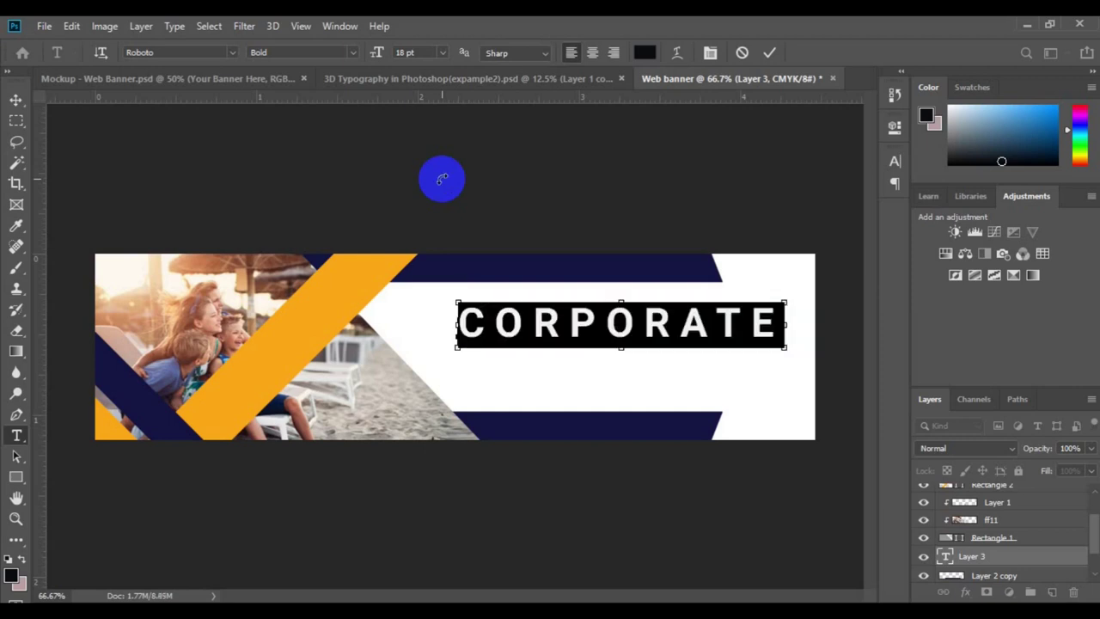
{"action": "mouse_move", "coordinate": [378, 56]}
{"action": "left_mouse_down"}
{"action": "mouse_move", "coordinate": [363, 61]}
{"action": "mouse_move", "coordinate": [376, 67]}
{"action": "left_mouse_up"}
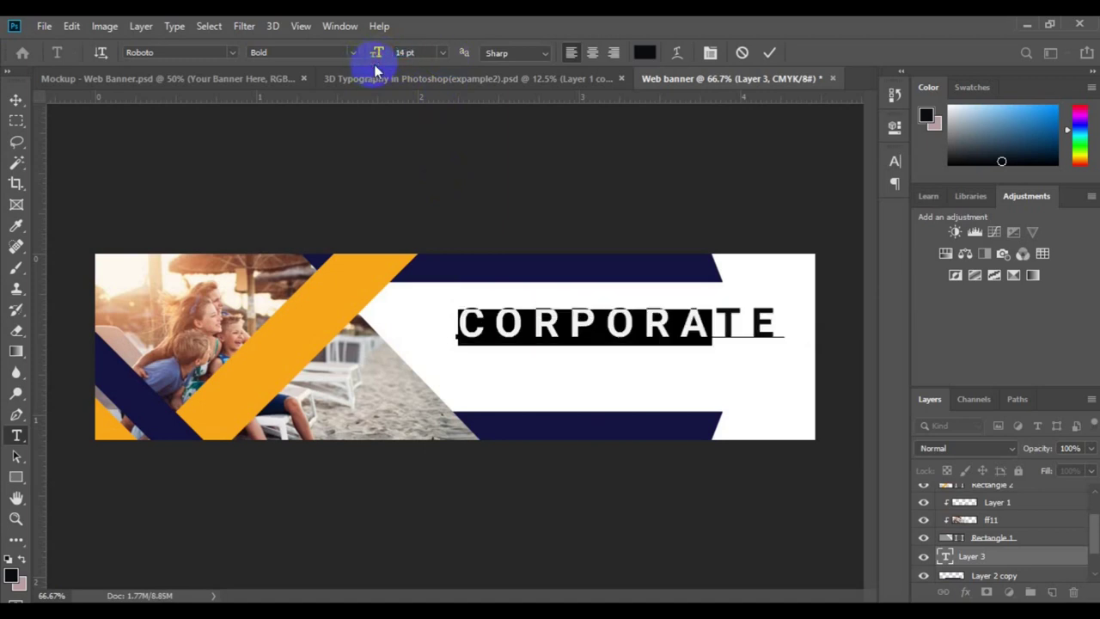
{"action": "left_click_drag", "start_coordinate": [379, 55], "coordinate": [374, 56]}
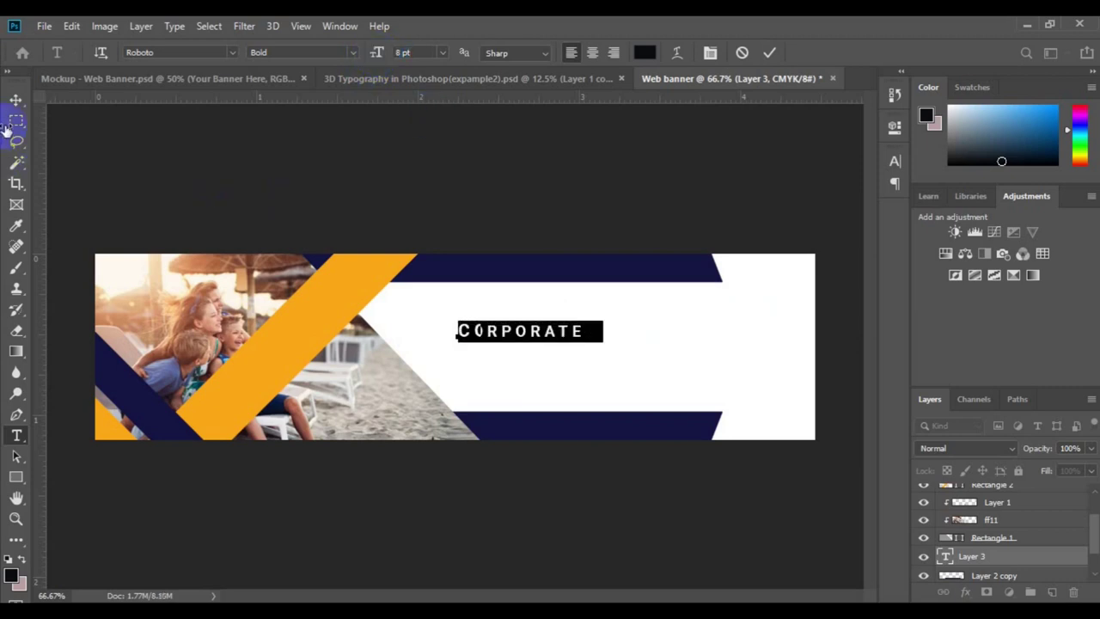
{"action": "left_click", "coordinate": [16, 100]}
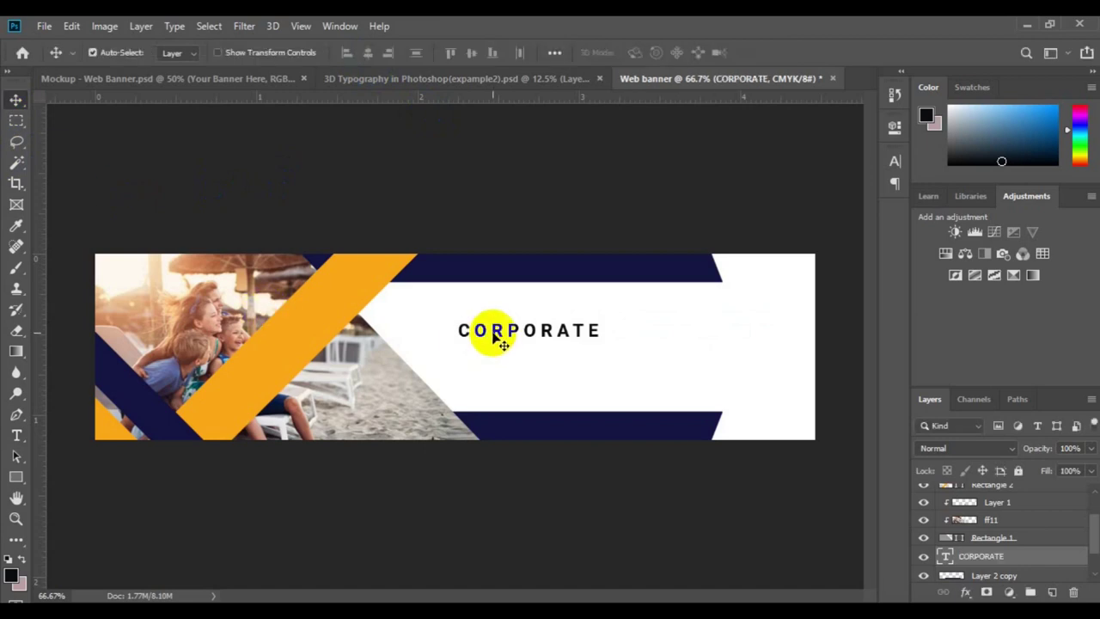
Zoom to 100%, centre the view on the heading, and select Layer 2 copy
{"action": "key", "text": "ctrl+plus"}
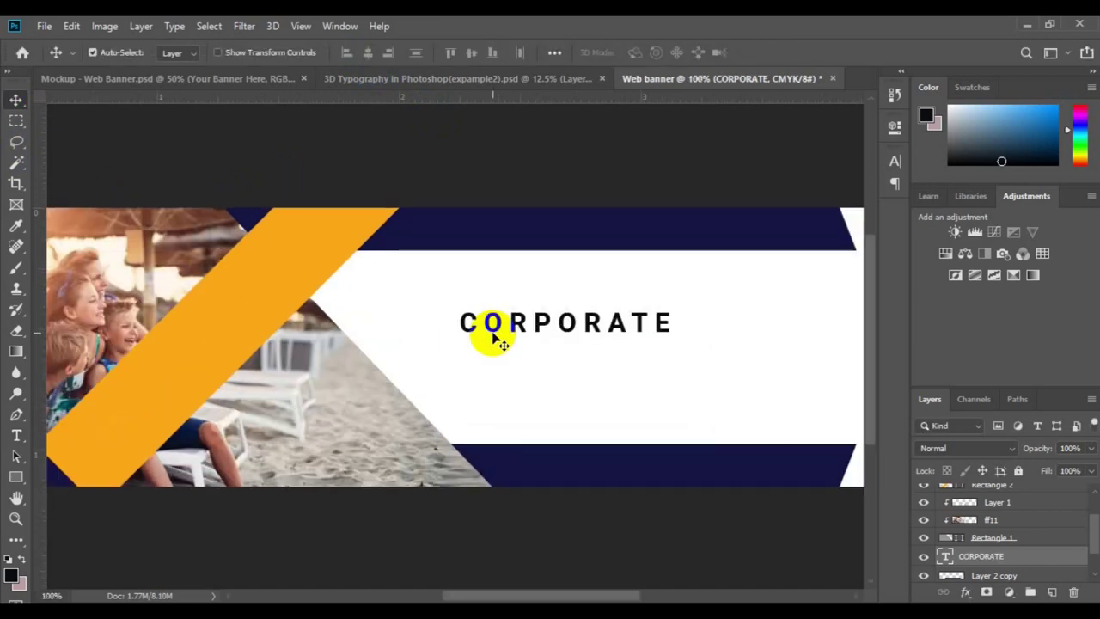
{"action": "key", "text": "h"}
{"action": "left_click_drag", "start_coordinate": [668, 349], "coordinate": [493, 335]}
{"action": "key", "text": "v"}
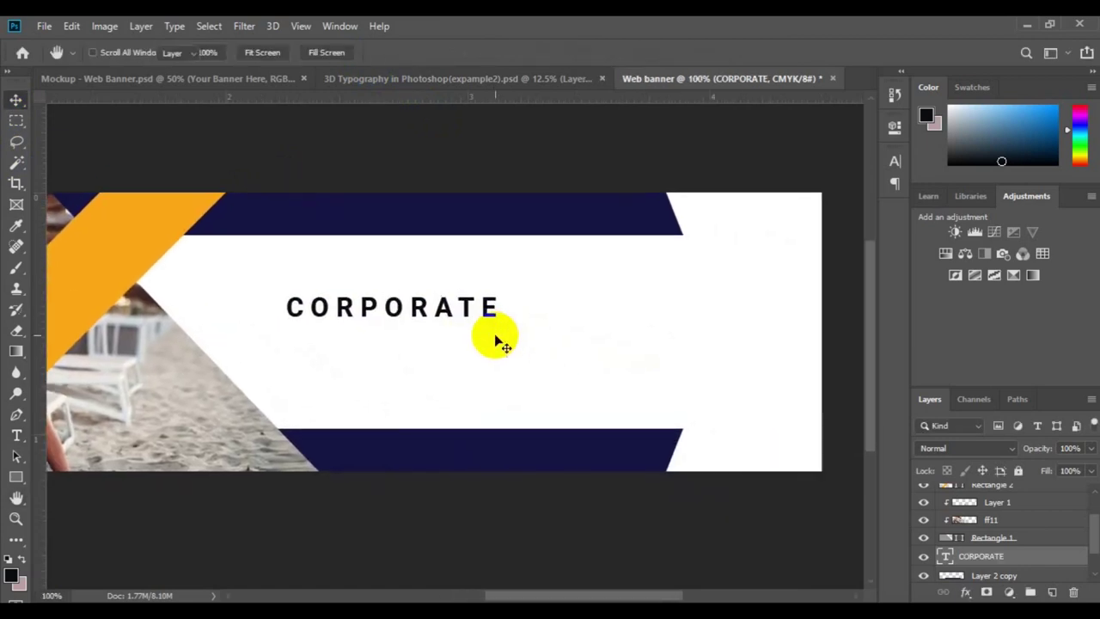
{"action": "left_click", "coordinate": [978, 576]}
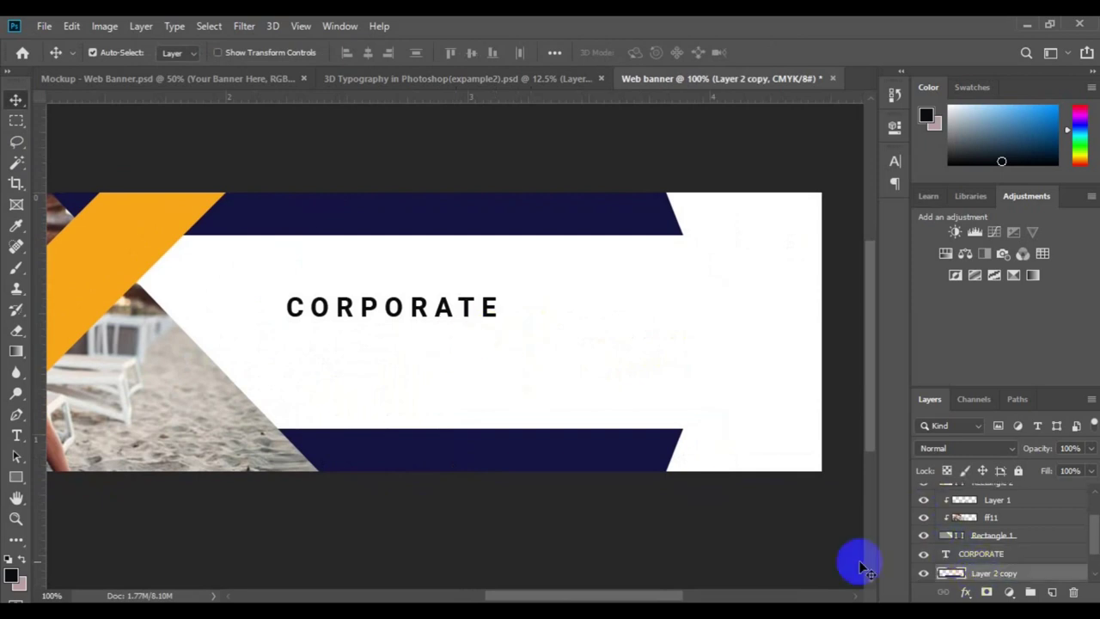
{"action": "left_click", "coordinate": [16, 477]}
Draw a rectangle over CORPORATE and centre the heading vertically within it
{"action": "left_click_drag", "start_coordinate": [269, 281], "coordinate": [514, 325]}
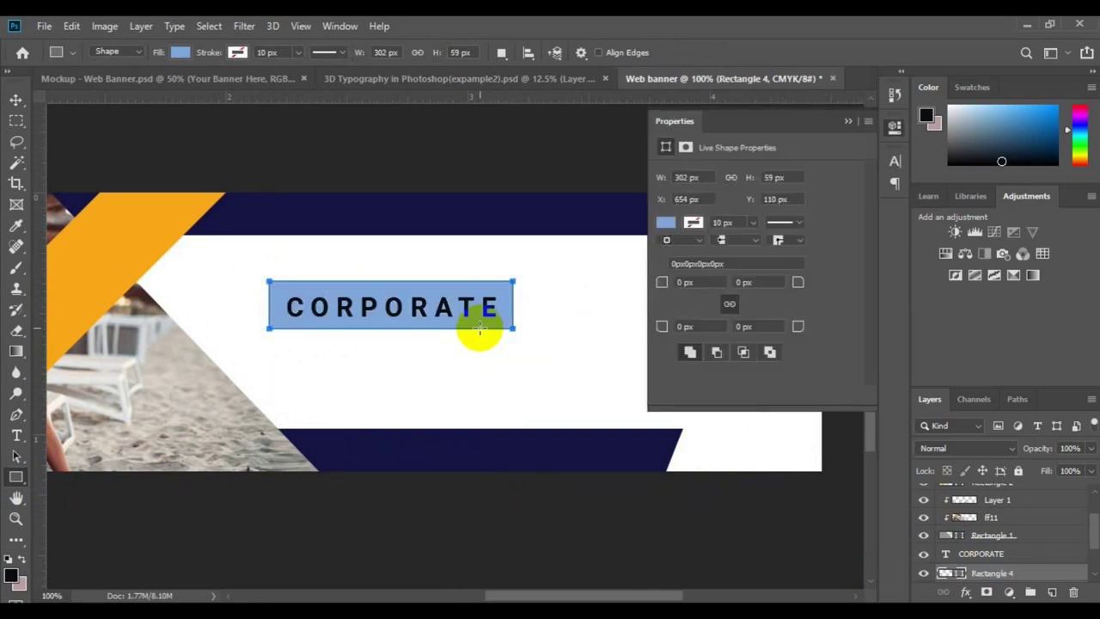
{"action": "key", "text": "v"}
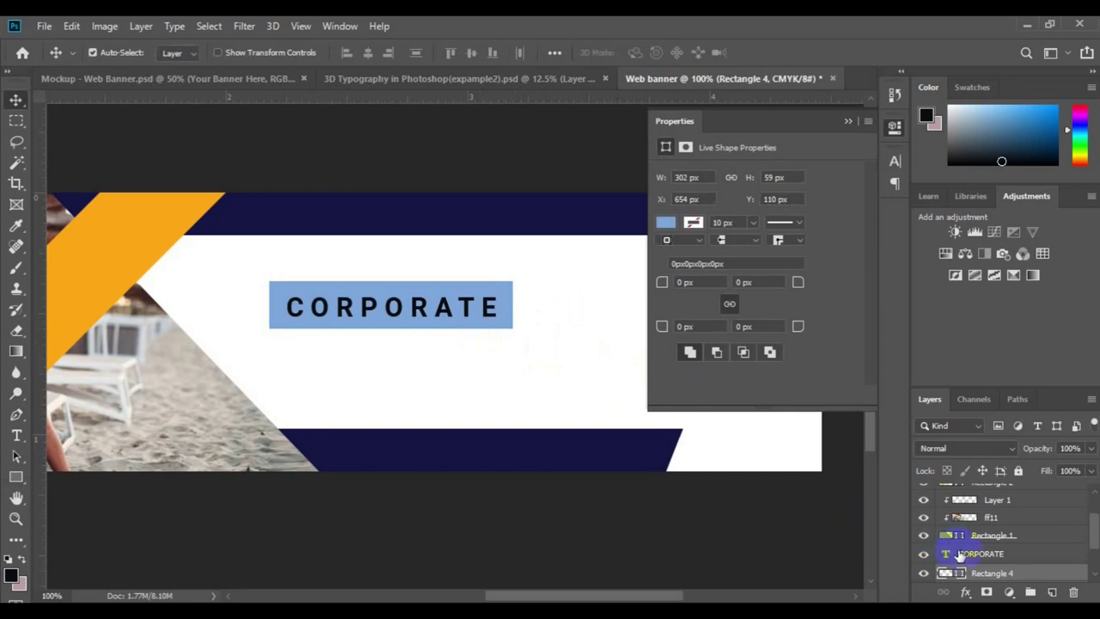
{"action": "left_click", "coordinate": [954, 550], "text": "ctrl"}
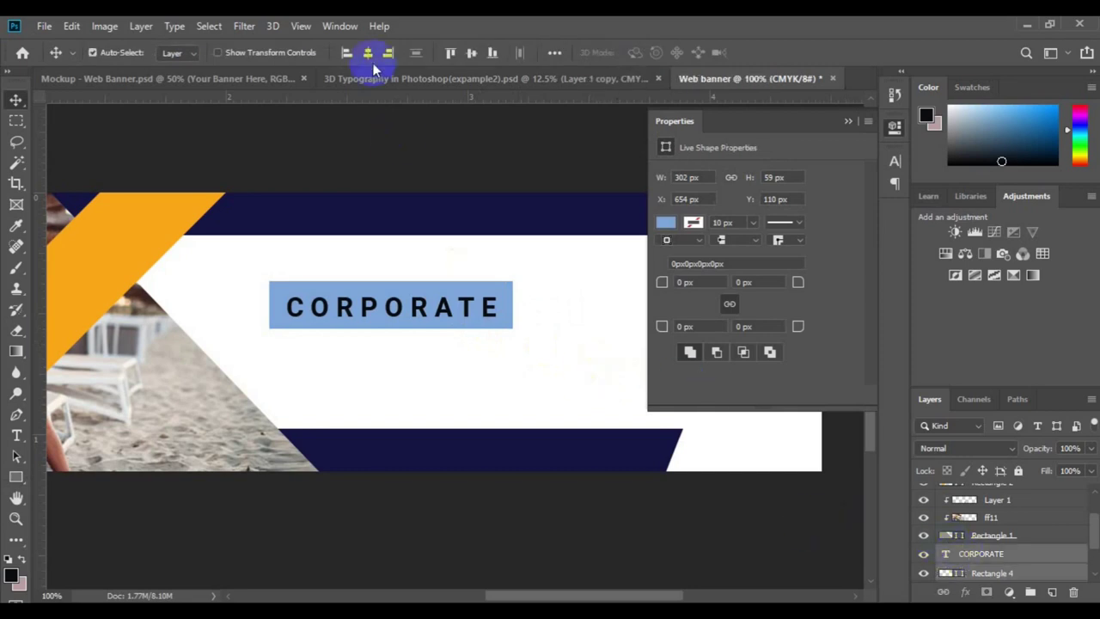
{"action": "left_click", "coordinate": [471, 53]}
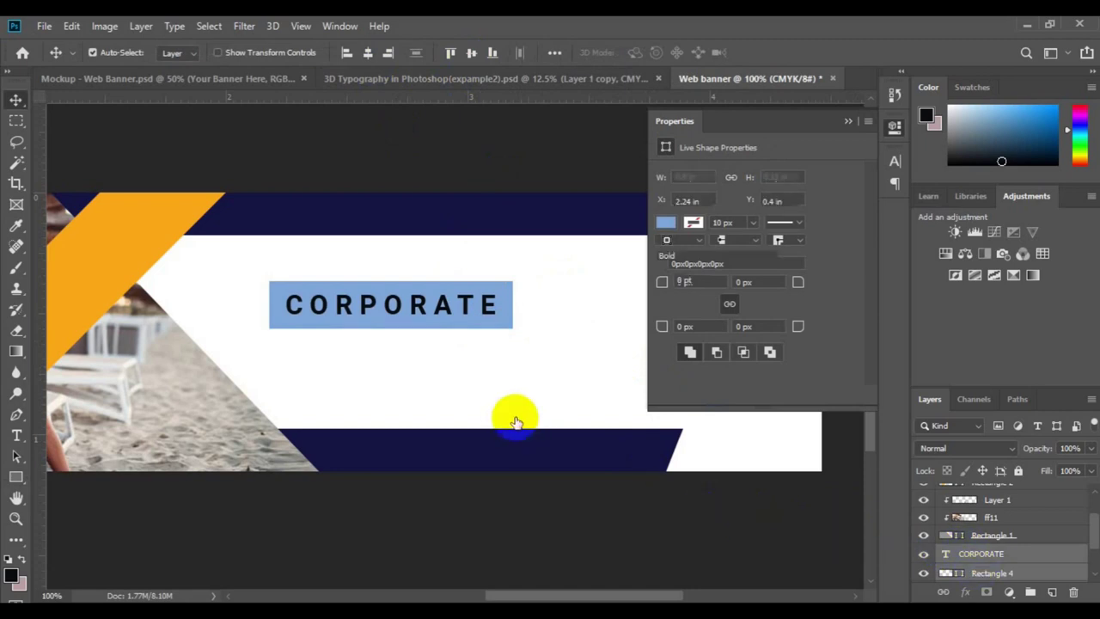
Skew the blue rectangle by slanting its top edge to the left
{"action": "left_click", "coordinate": [945, 554]}
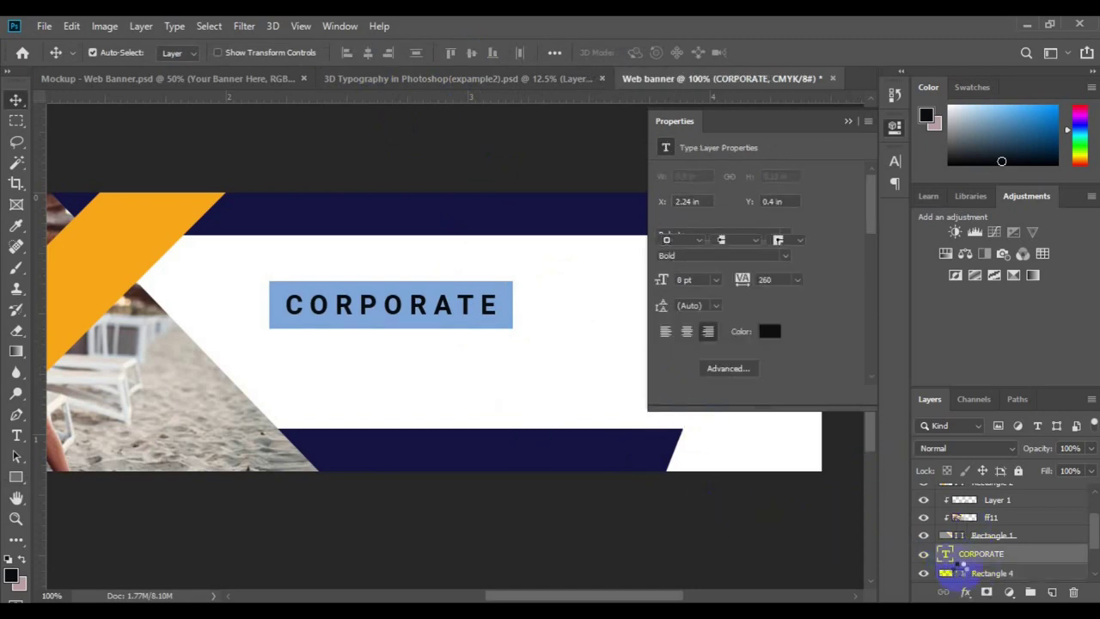
{"action": "left_click", "coordinate": [958, 573]}
{"action": "left_click", "coordinate": [72, 26]}
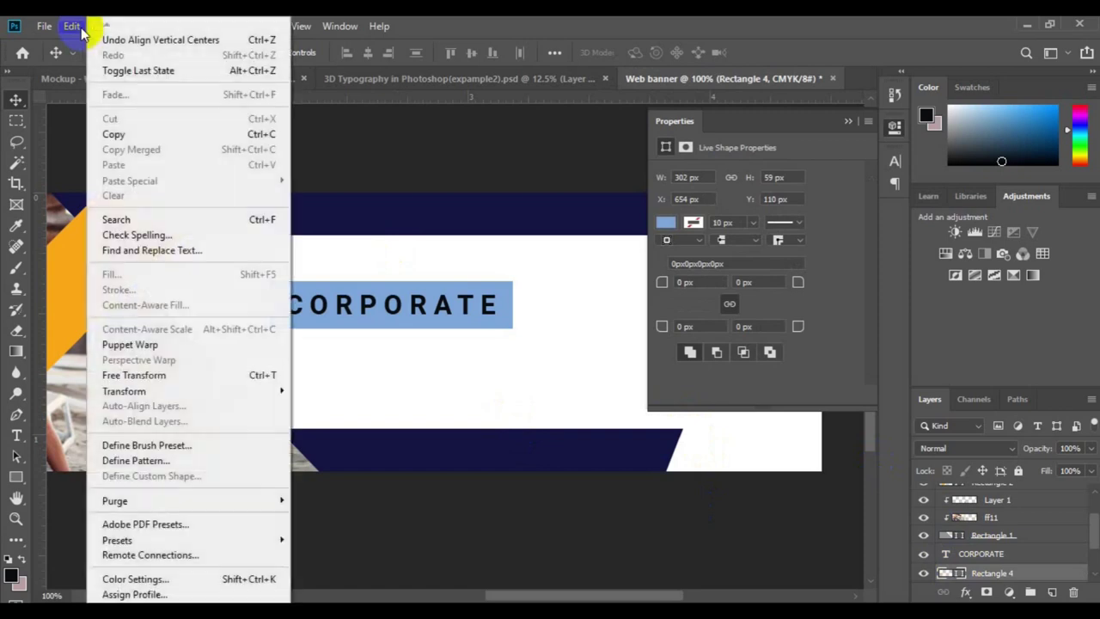
{"action": "left_click", "coordinate": [210, 374]}
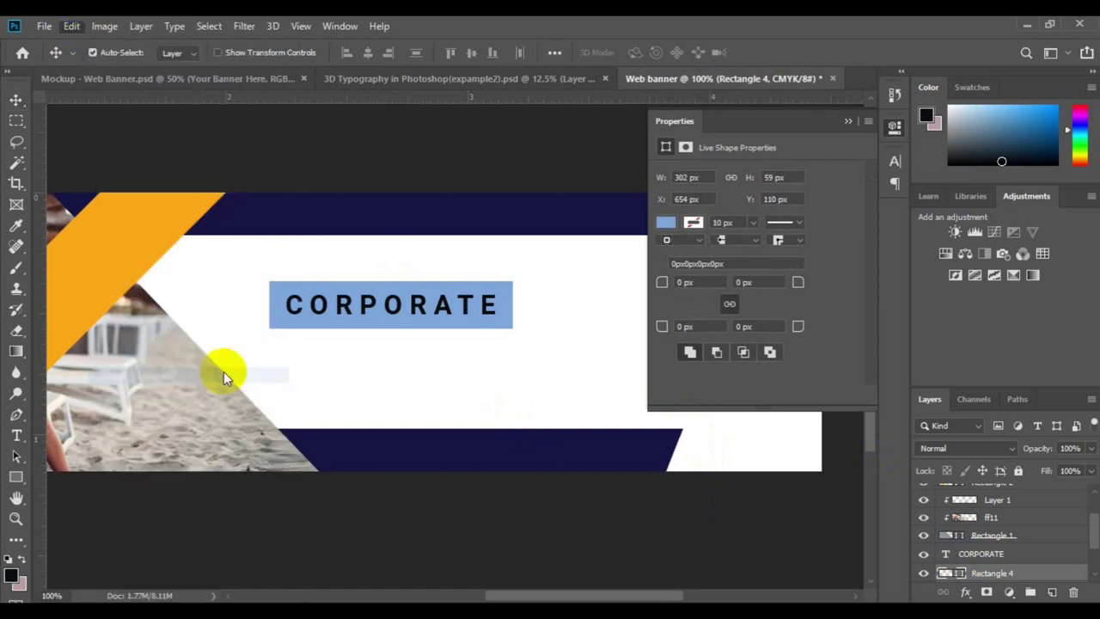
{"action": "right_click", "coordinate": [383, 288]}
{"action": "left_click", "coordinate": [417, 346]}
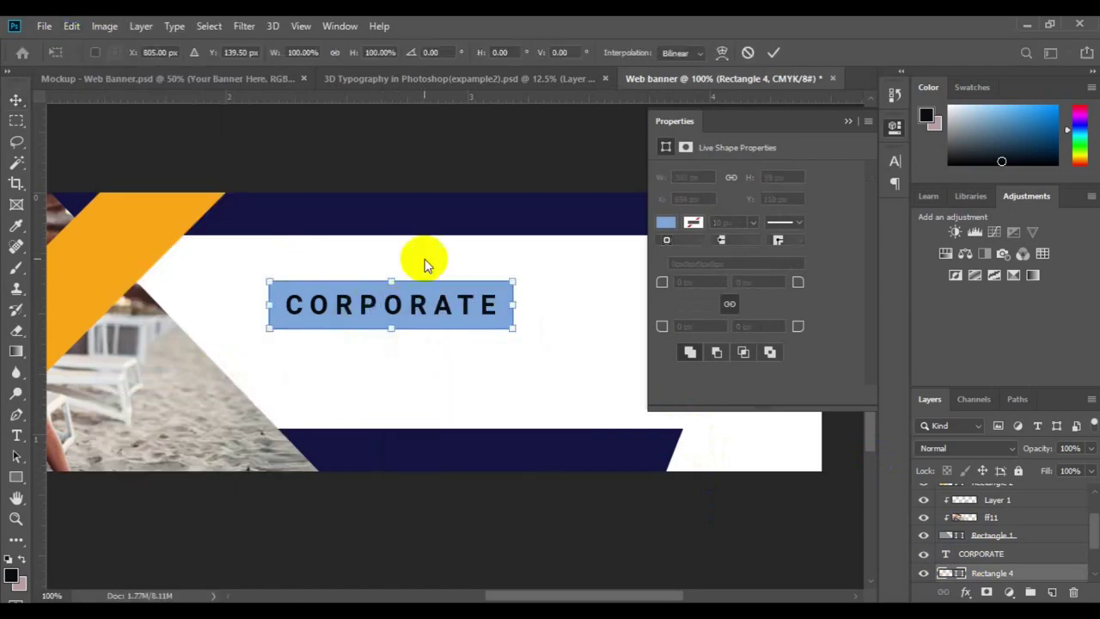
{"action": "left_click_drag", "start_coordinate": [392, 282], "coordinate": [375, 285]}
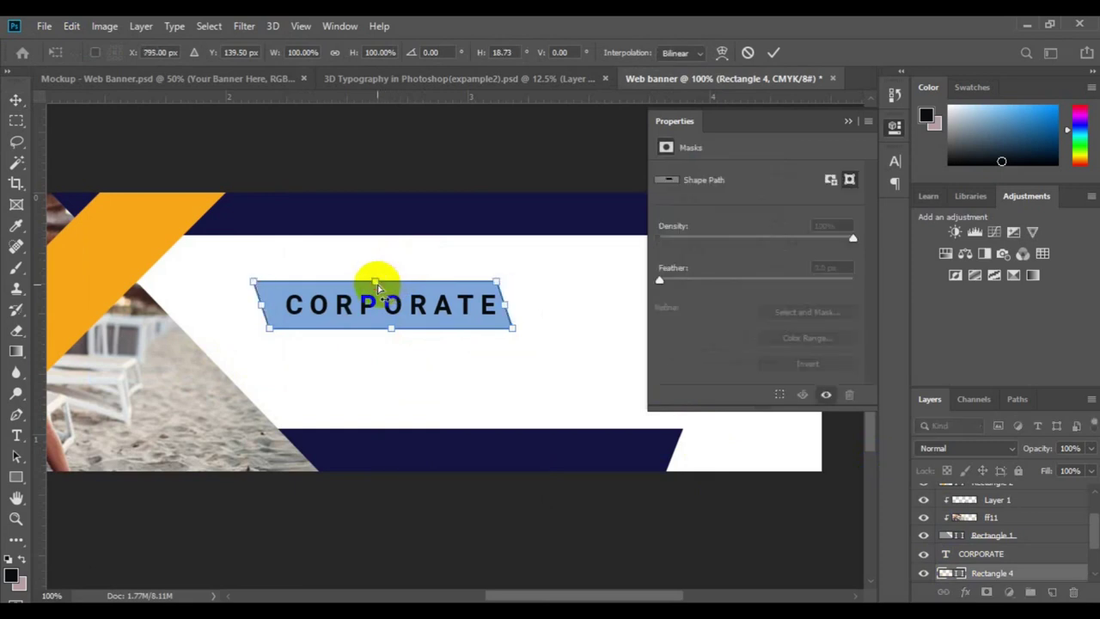
{"action": "left_click", "coordinate": [774, 52]}
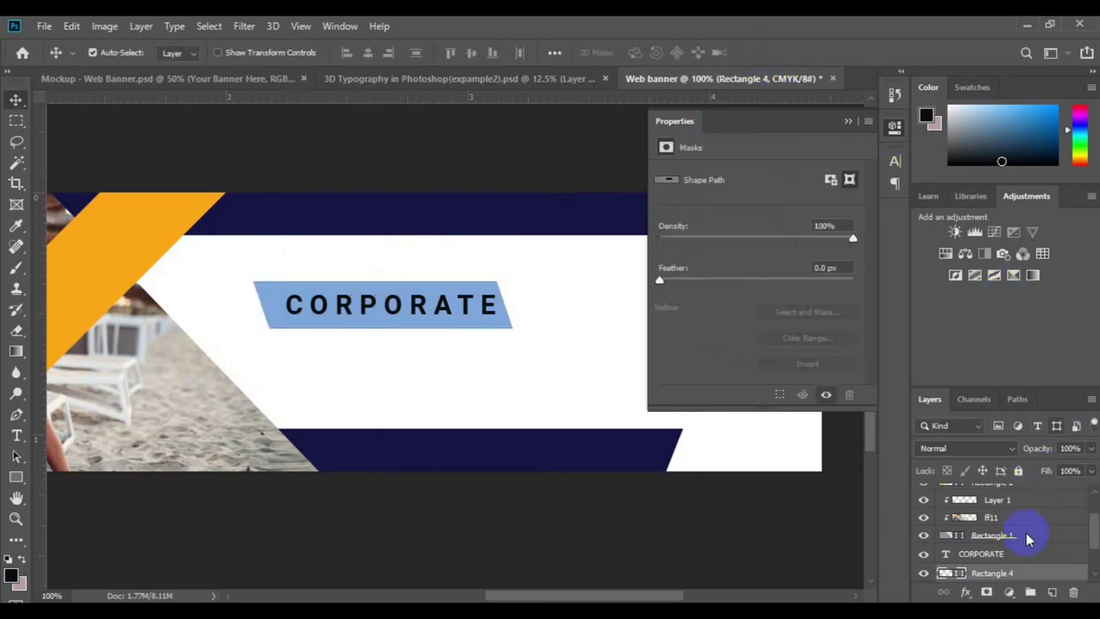
Centre CORPORATE horizontally on the slanted blue box
{"action": "left_click", "coordinate": [1018, 555], "text": "shift"}
{"action": "left_click", "coordinate": [368, 54]}
{"action": "left_click", "coordinate": [370, 54]}
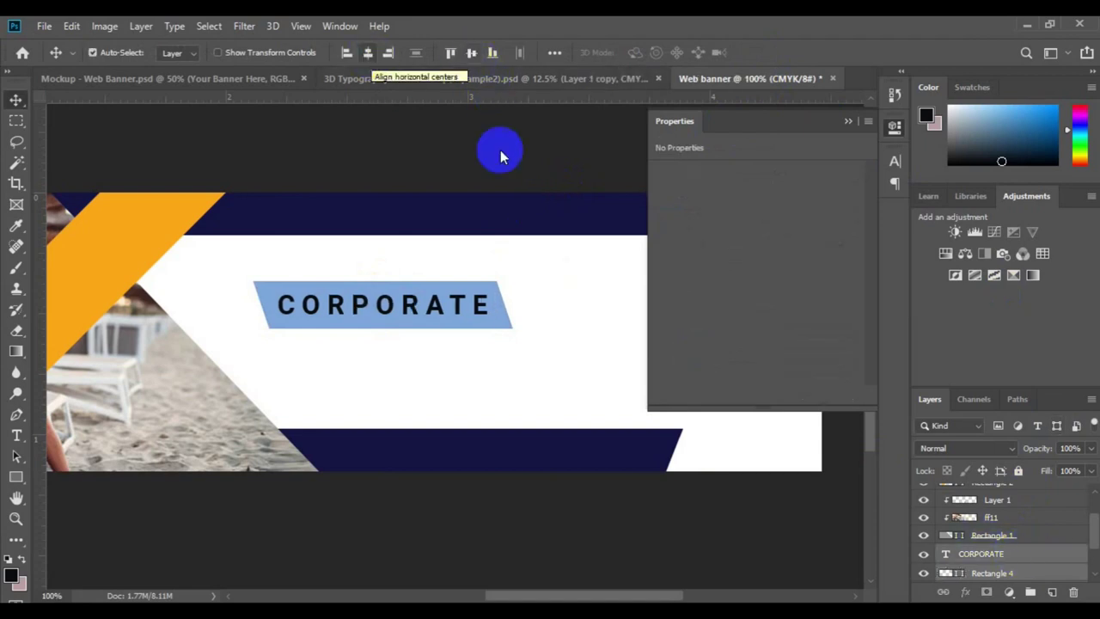
Change the CORPORATE text colour to white
{"action": "left_click", "coordinate": [849, 122]}
{"action": "left_click", "coordinate": [16, 436]}
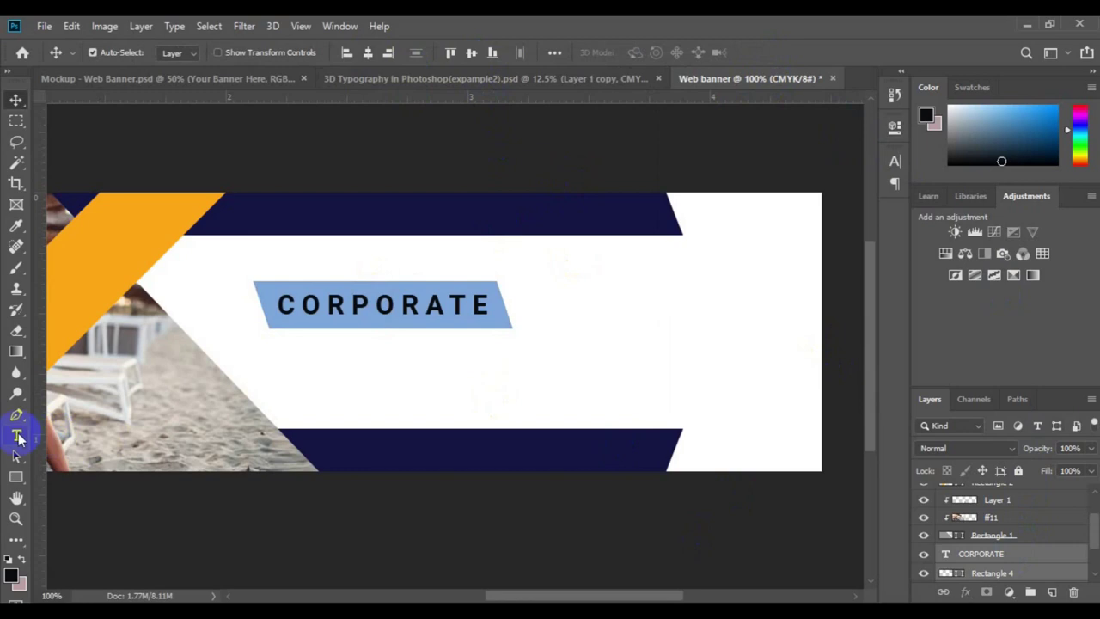
{"action": "left_click", "coordinate": [339, 306]}
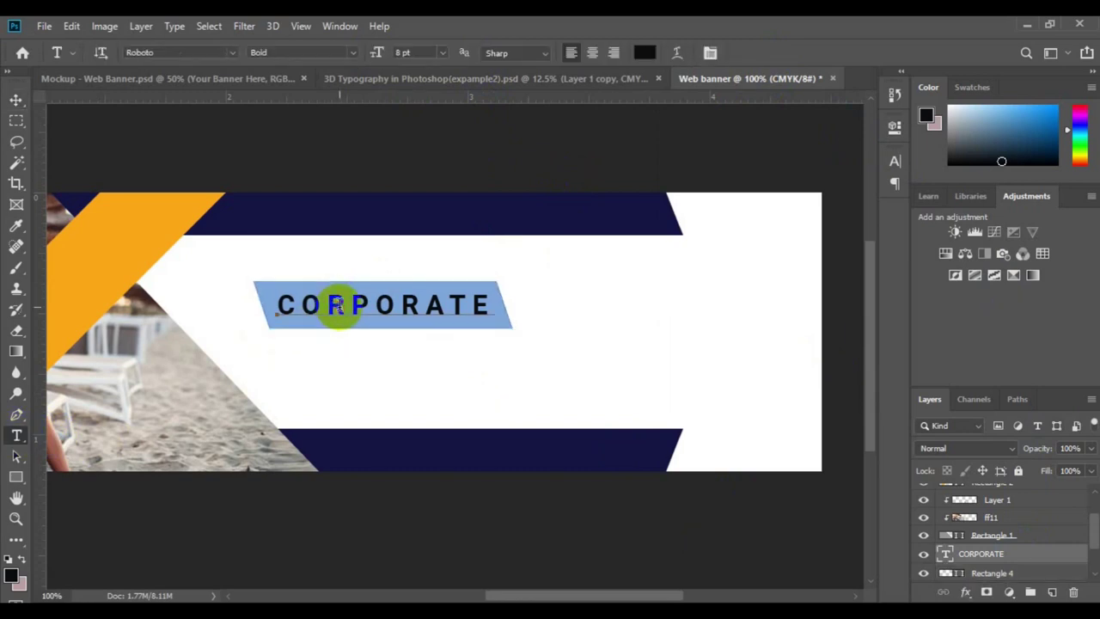
{"action": "double_click", "coordinate": [339, 306]}
{"action": "left_click", "coordinate": [644, 52]}
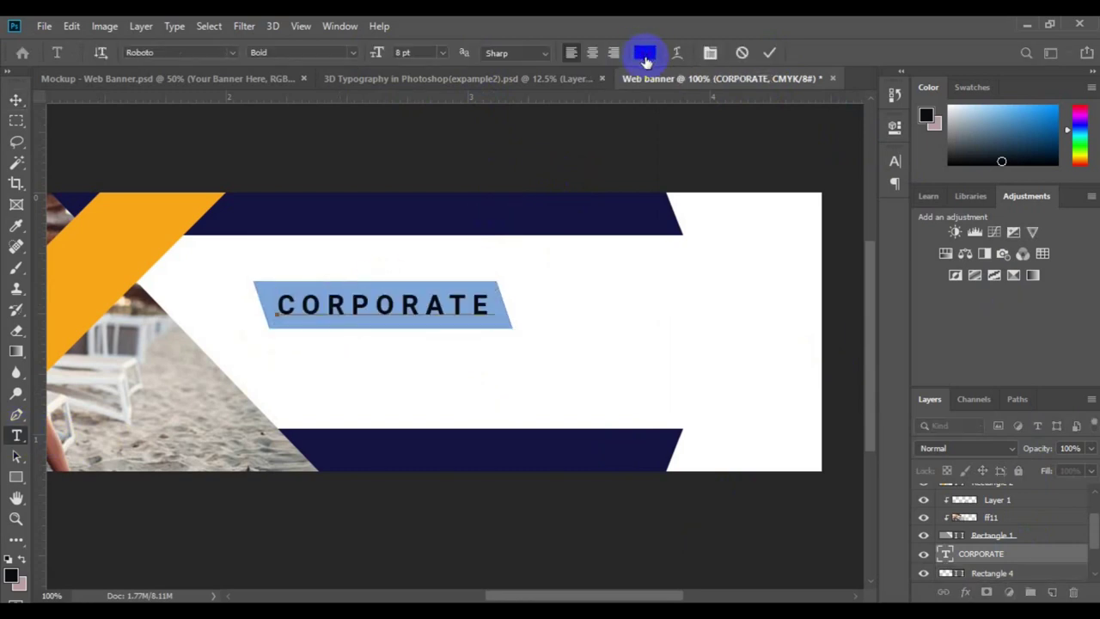
{"action": "left_click", "coordinate": [854, 226]}
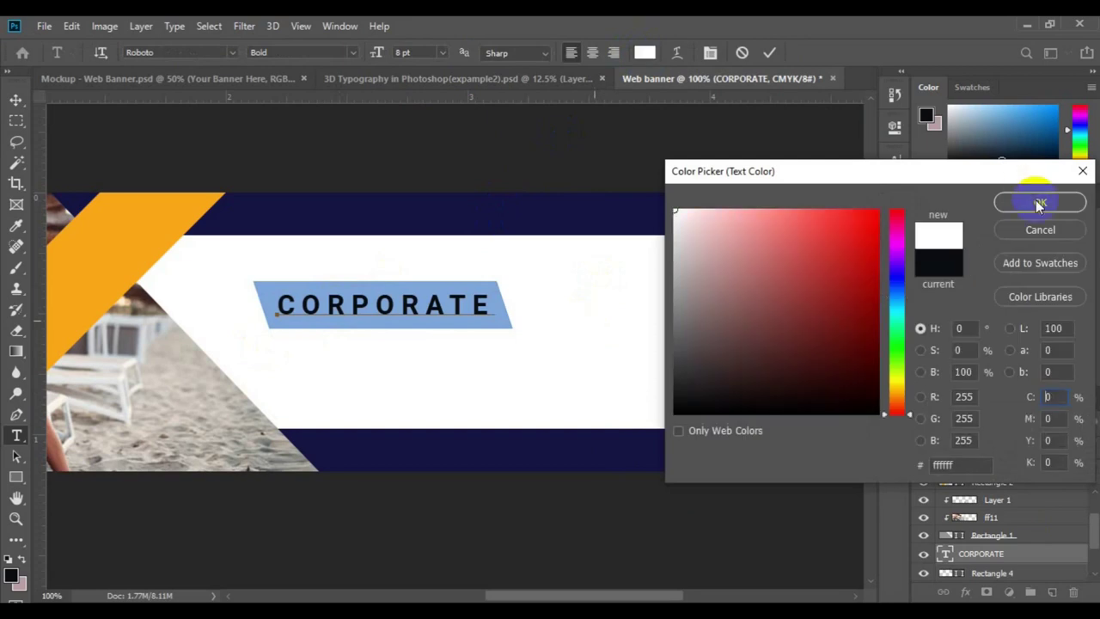
{"action": "left_click", "coordinate": [1036, 201]}
{"action": "left_click", "coordinate": [16, 100]}
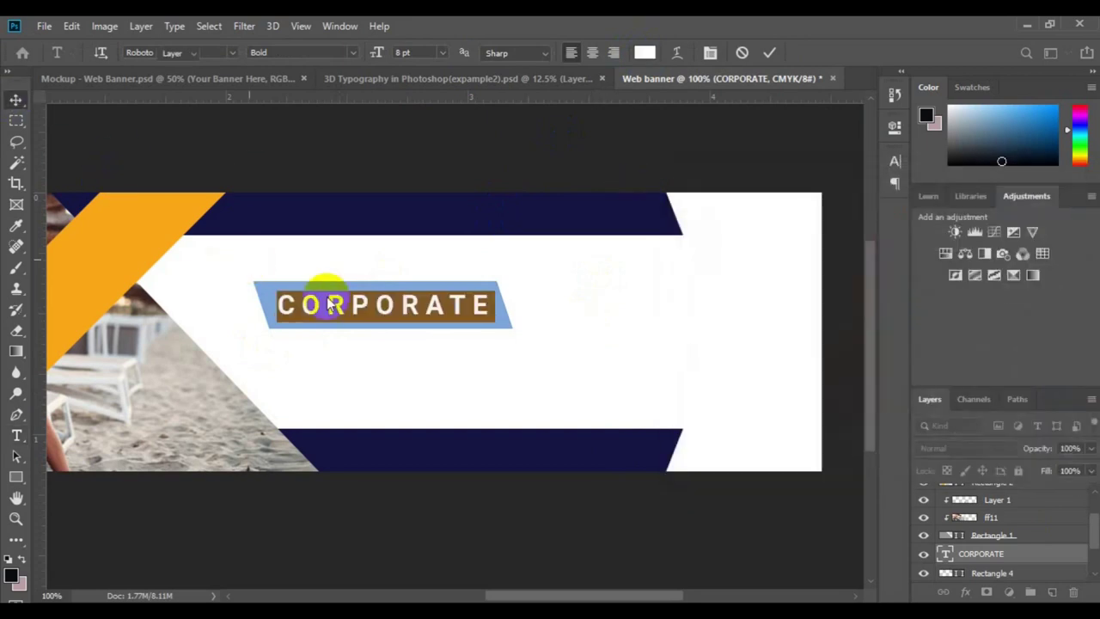
Copy the heading to the right as BANNER in stripe-sampled orange, Light style
{"action": "left_click_drag", "start_coordinate": [353, 305], "coordinate": [616, 304]}
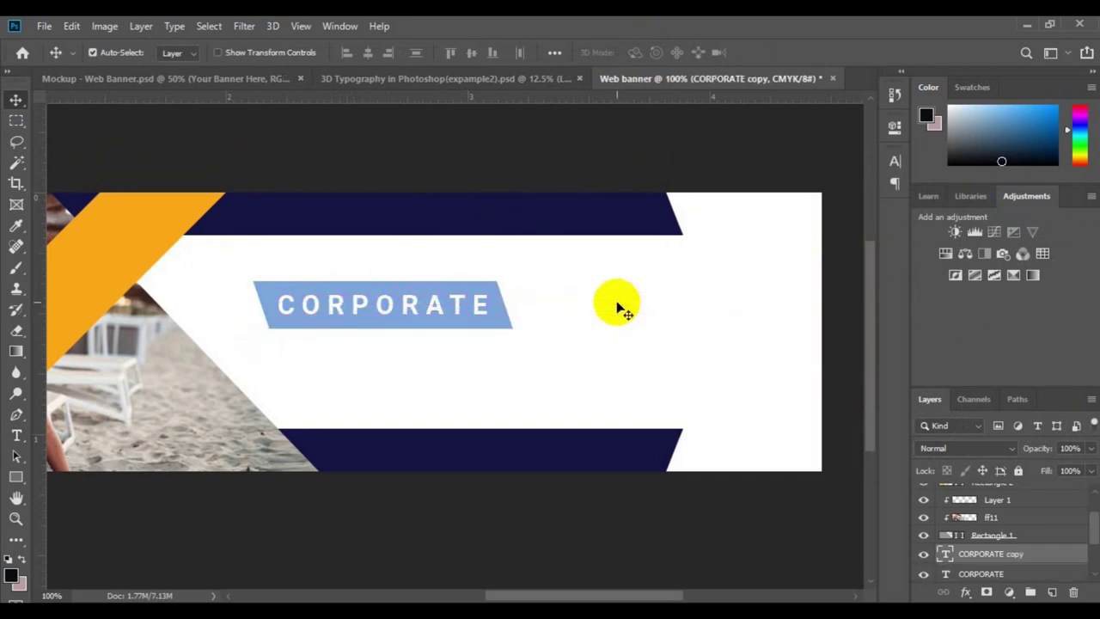
{"action": "left_click", "coordinate": [16, 435]}
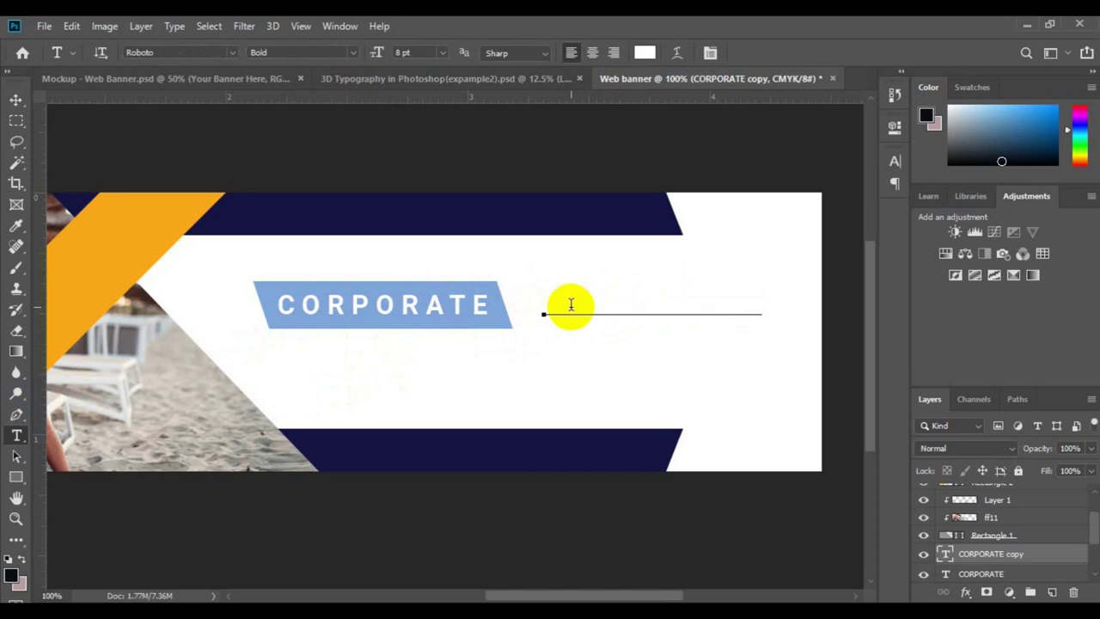
{"action": "double_click", "coordinate": [570, 307]}
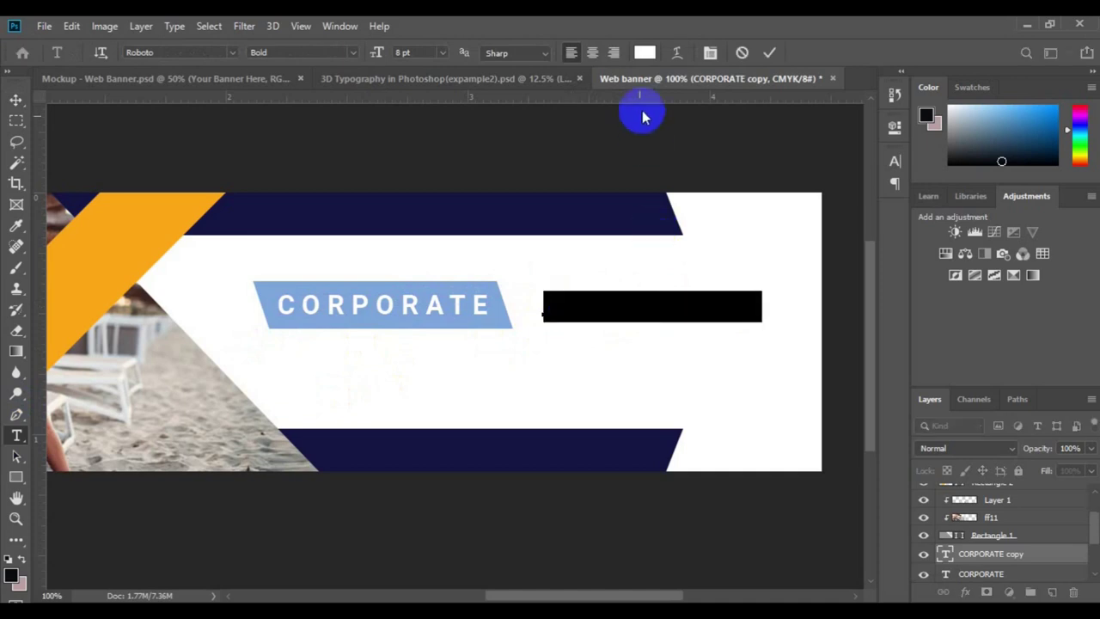
{"action": "left_click", "coordinate": [645, 53]}
{"action": "left_click", "coordinate": [143, 246]}
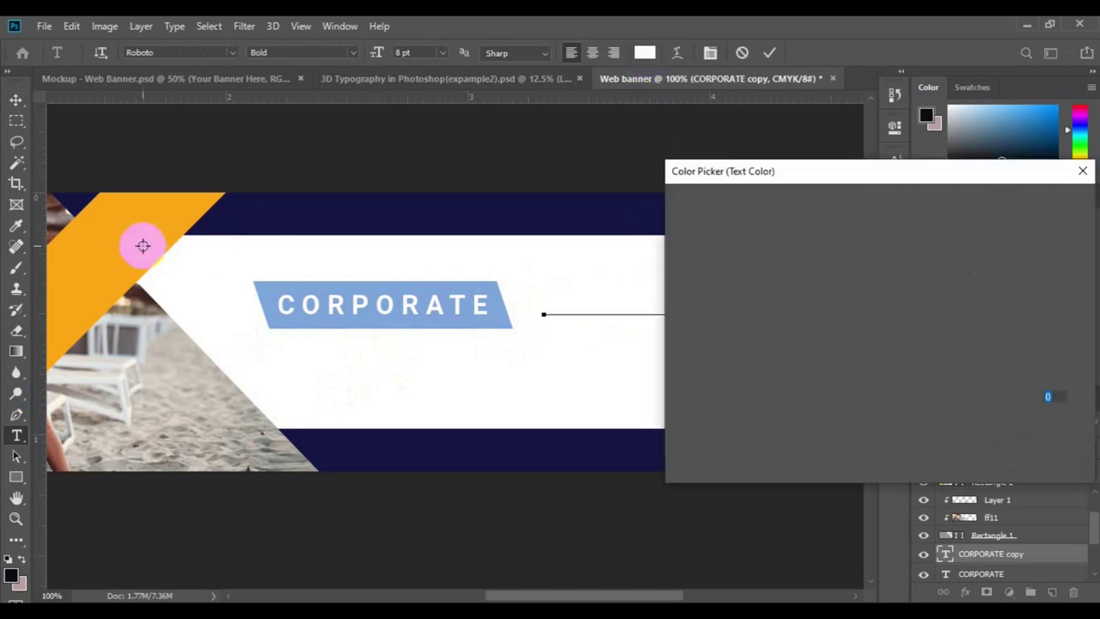
{"action": "left_click", "coordinate": [1014, 207]}
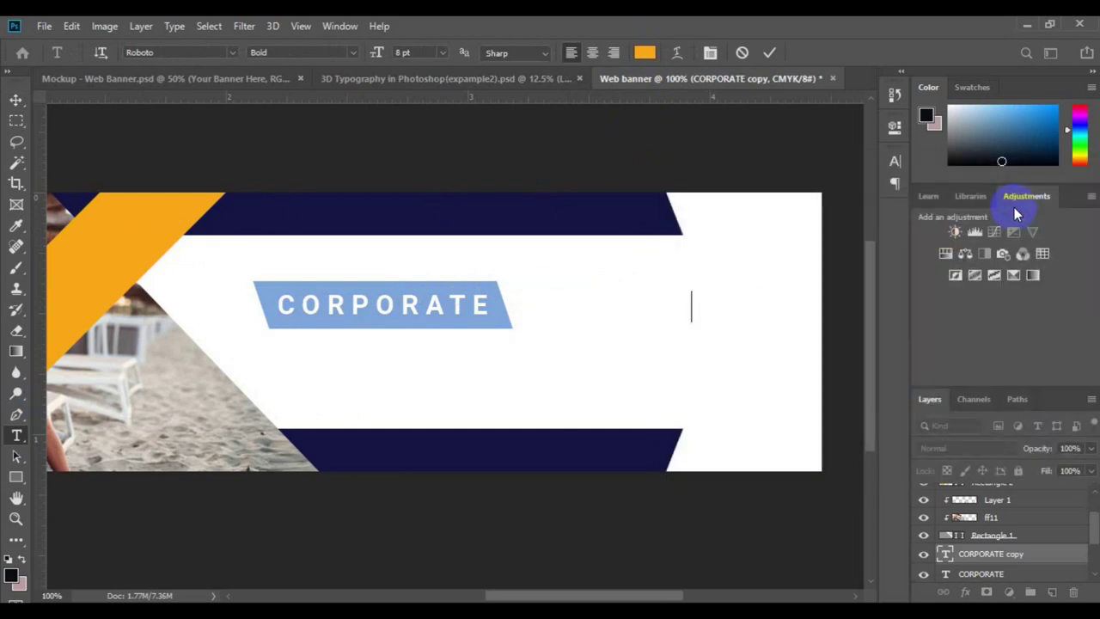
{"action": "type", "text": "BANNER"}
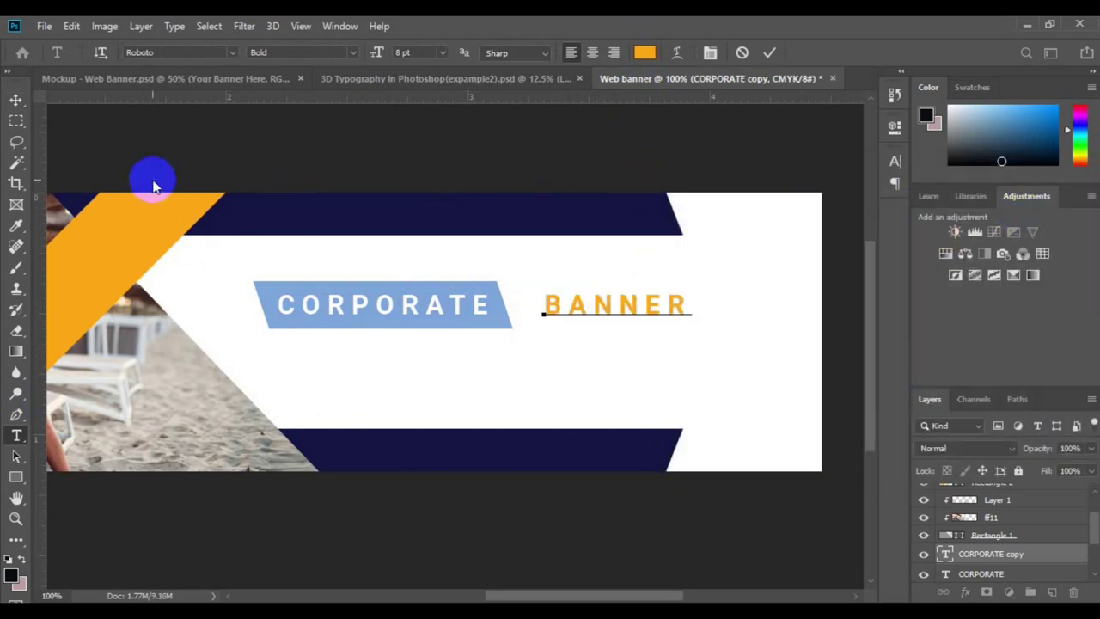
{"action": "key", "text": "ctrl+a"}
{"action": "left_click", "coordinate": [353, 52]}
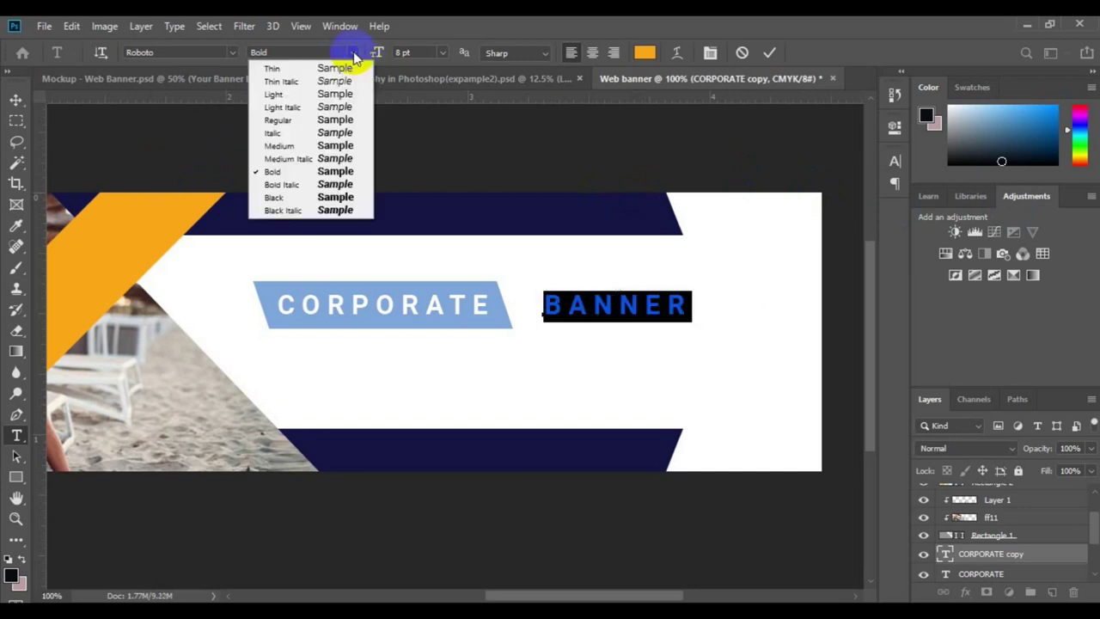
{"action": "left_click", "coordinate": [335, 93]}
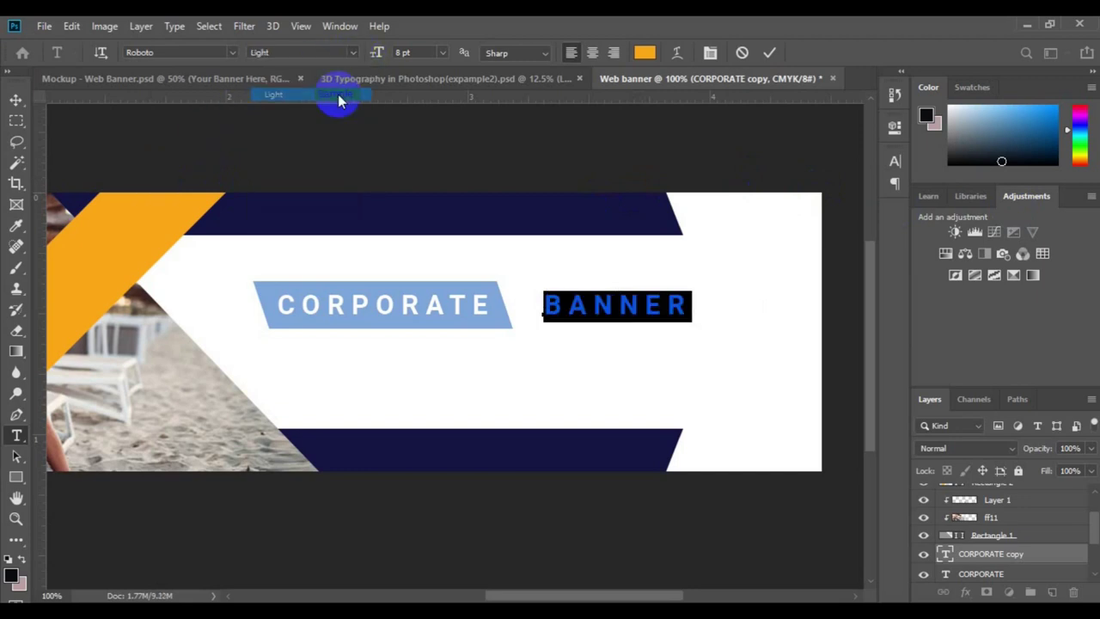
{"action": "left_click", "coordinate": [15, 102]}
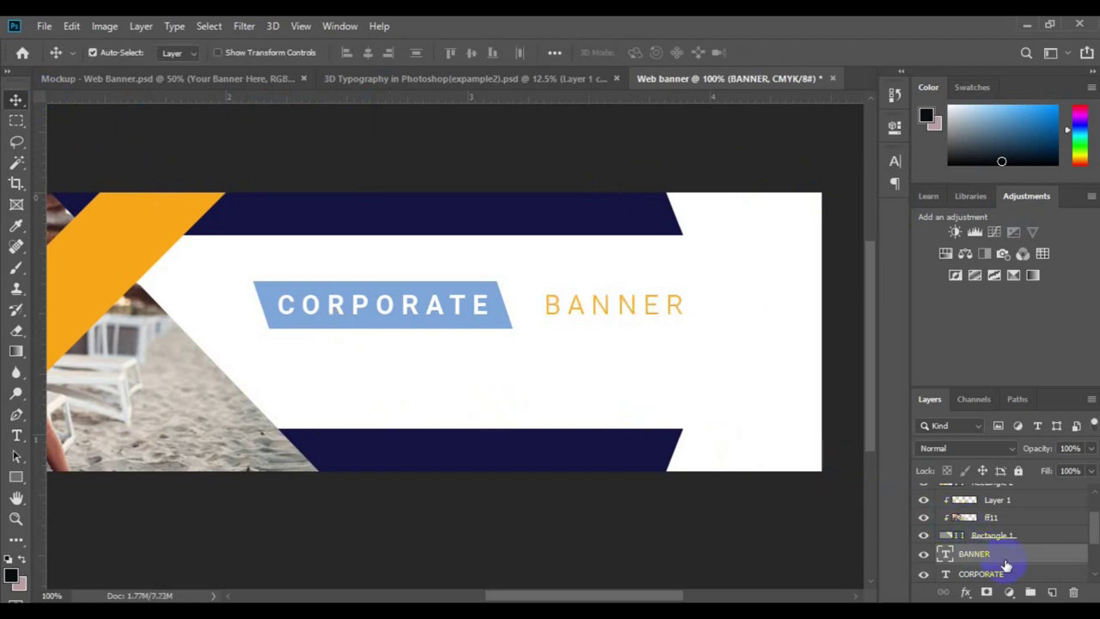
{"action": "scroll", "coordinate": [1094, 538], "scroll_direction": "down", "scroll_amount": 2}
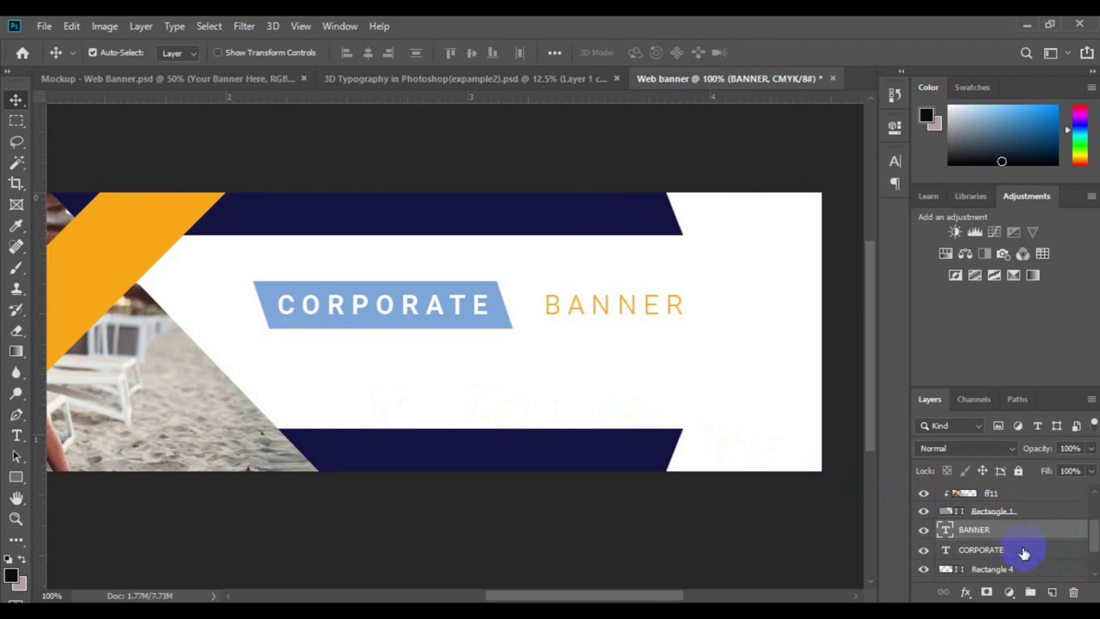
Group the CORPORATE text and Rectangle 4 into Group 1
{"action": "left_click", "coordinate": [1017, 550]}
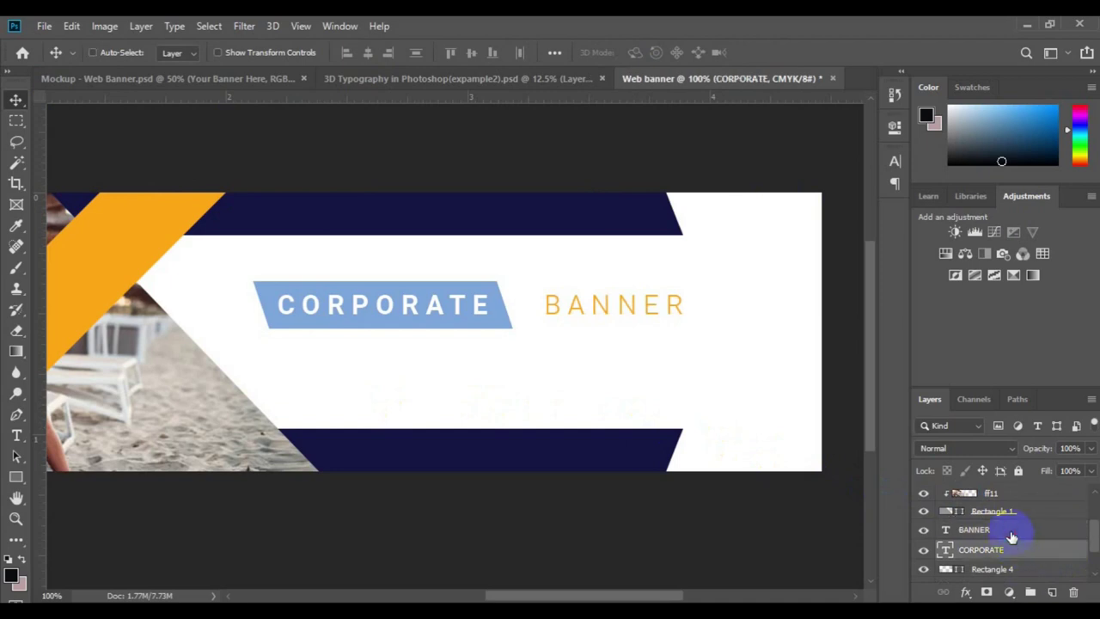
{"action": "left_click", "coordinate": [1012, 531], "text": "ctrl"}
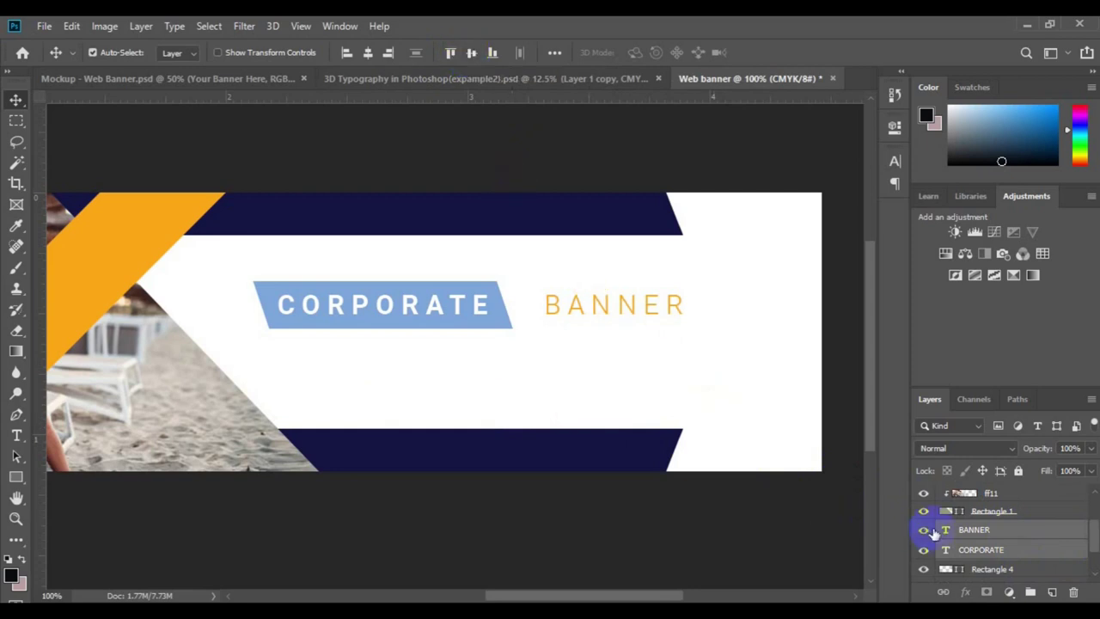
{"action": "left_click", "coordinate": [977, 558]}
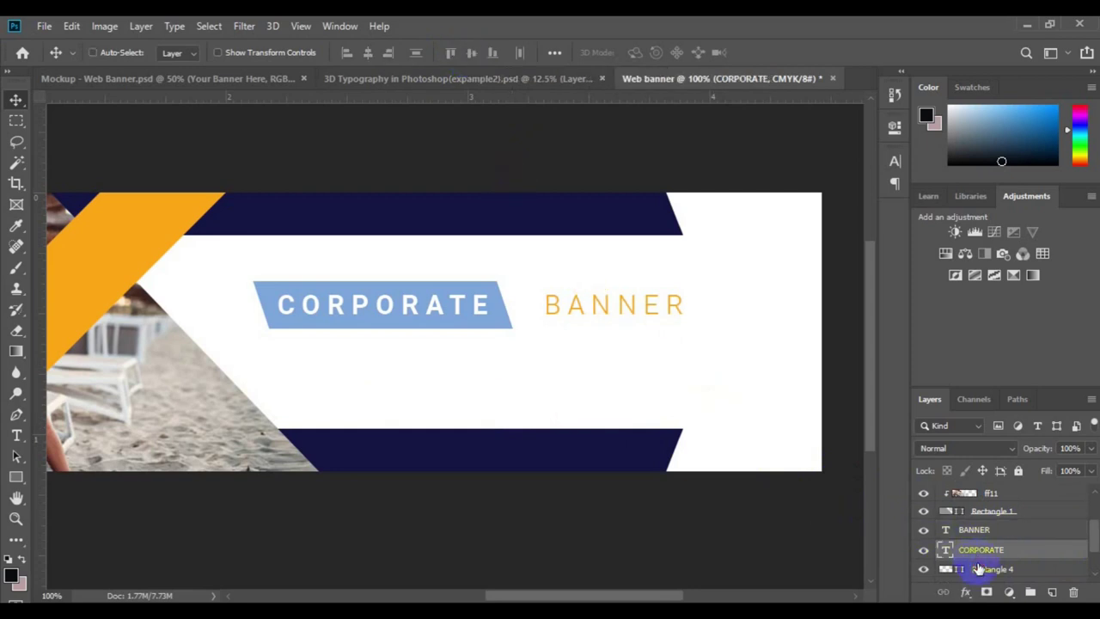
{"action": "left_click", "coordinate": [978, 566], "text": "ctrl"}
{"action": "left_click", "coordinate": [1074, 551]}
{"action": "scroll", "coordinate": [1075, 551], "scroll_direction": "down", "scroll_amount": 2}
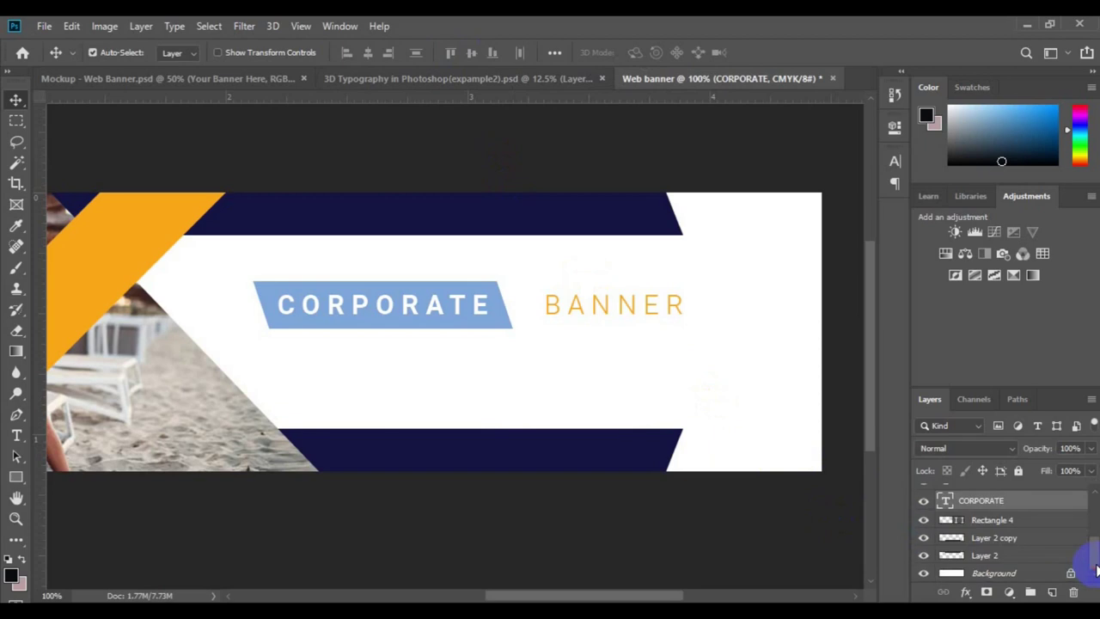
{"action": "left_click", "coordinate": [999, 522], "text": "shift"}
{"action": "key", "text": "ctrl+g"}
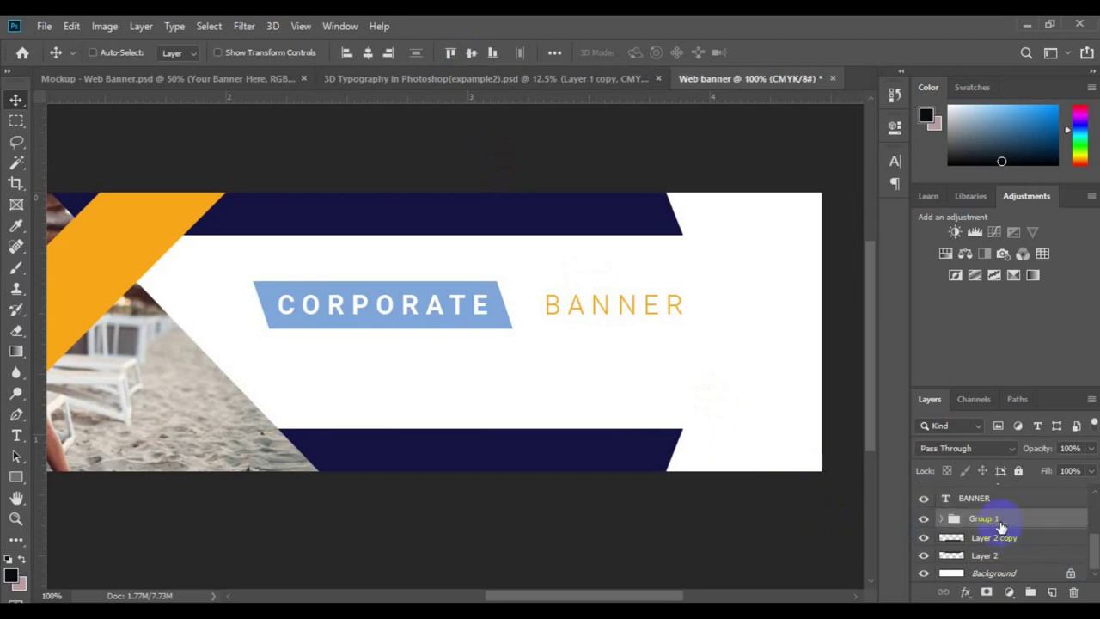
Move the heading group and BANNER together right and slightly down
{"action": "left_click", "coordinate": [989, 506], "text": "shift"}
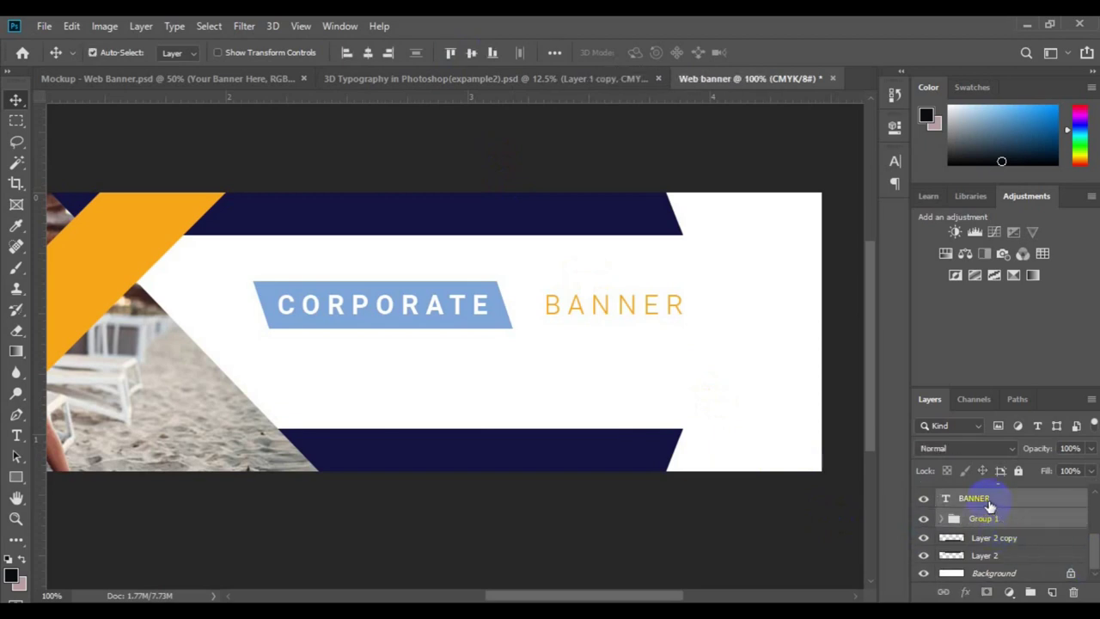
{"action": "key", "text": "ctrl+t"}
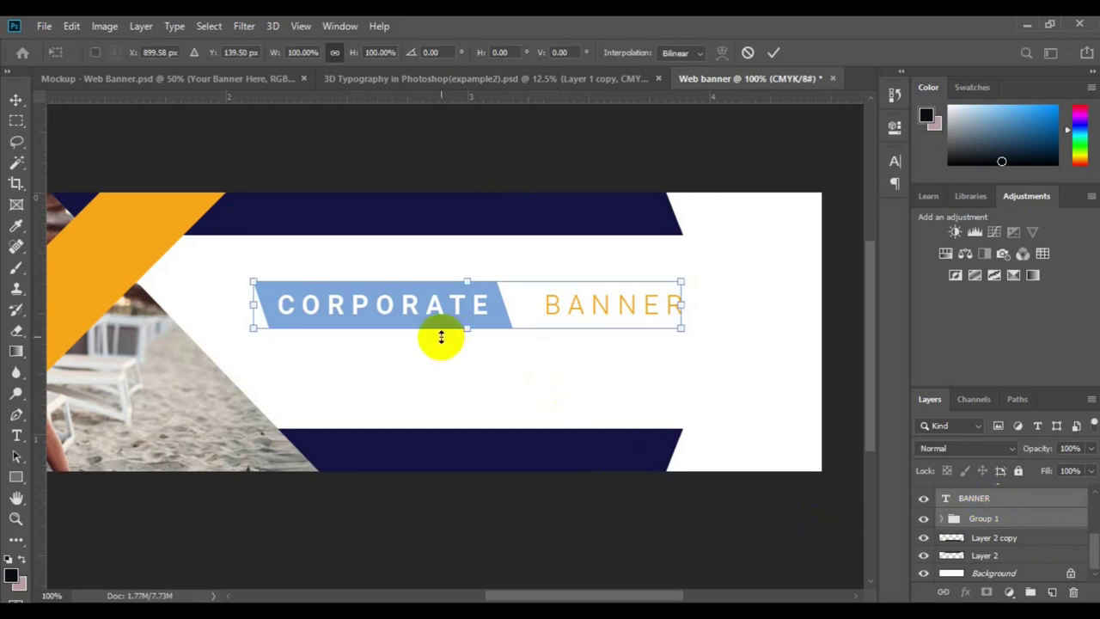
{"action": "left_click_drag", "start_coordinate": [435, 323], "coordinate": [494, 321]}
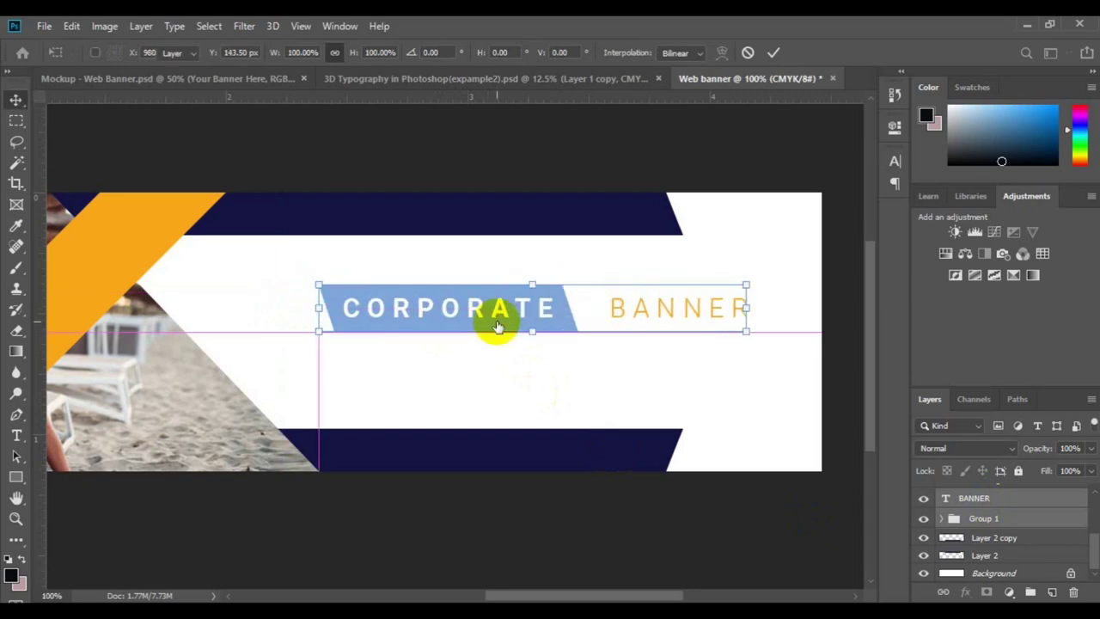
{"action": "key", "text": "Return"}
Refill the Rectangle 4 shape with the brighter blue #5da8f4
{"action": "left_click", "coordinate": [493, 322]}
{"action": "left_click", "coordinate": [973, 559]}
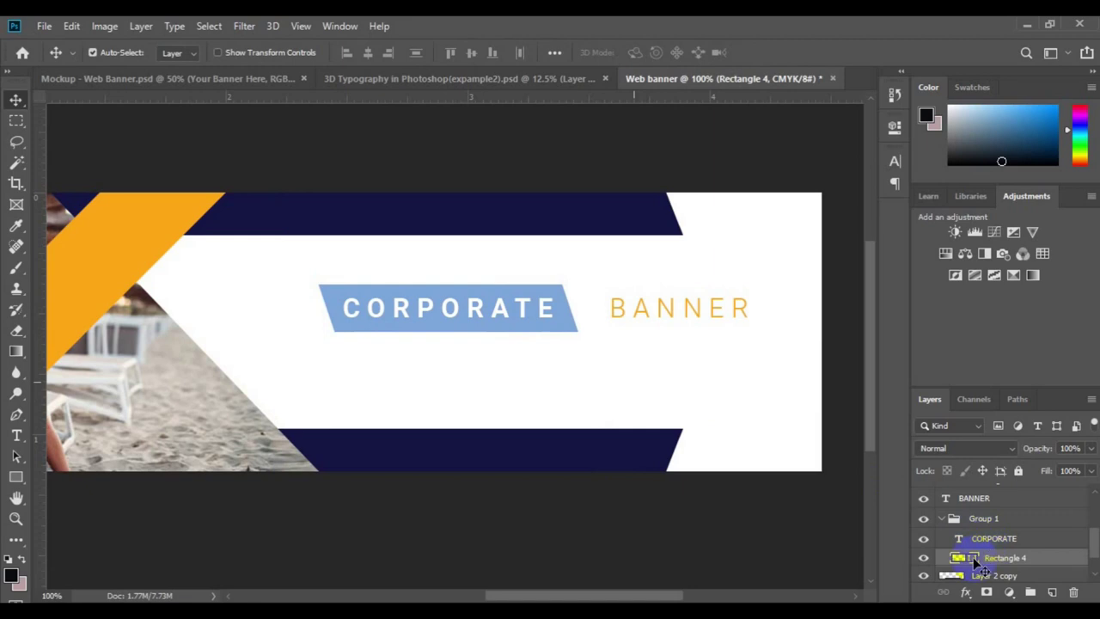
{"action": "double_click", "coordinate": [512, 448]}
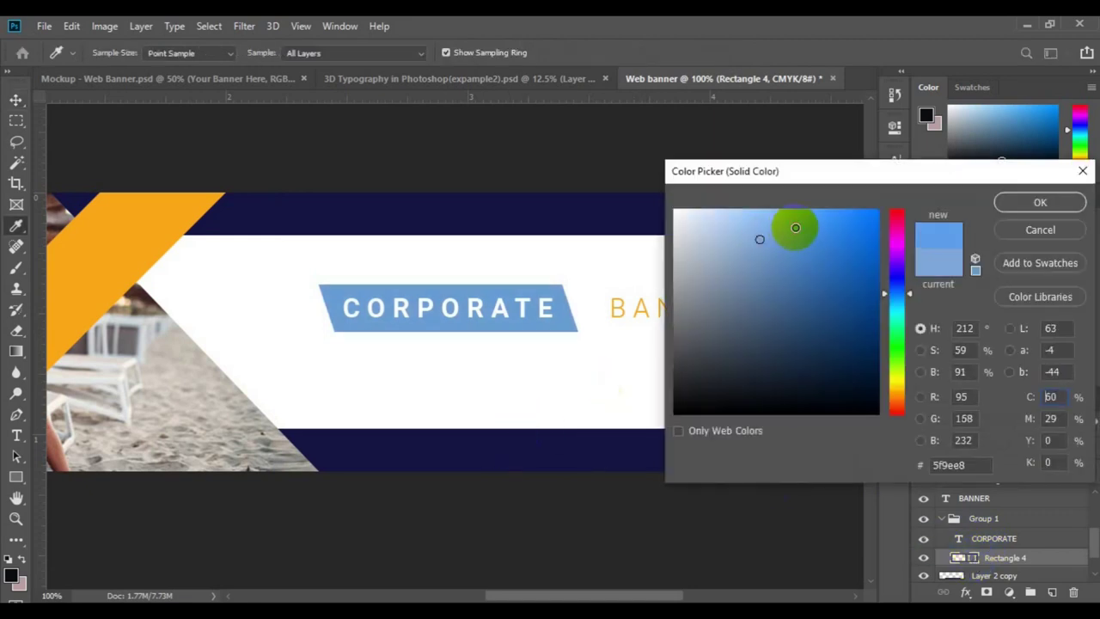
{"action": "left_click", "coordinate": [943, 236]}
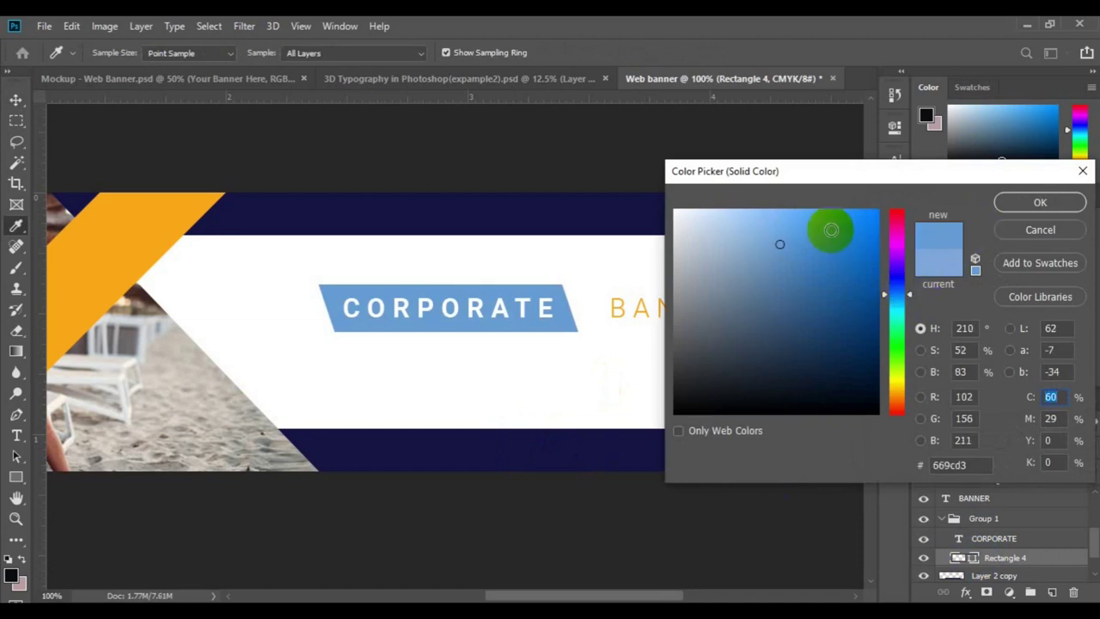
{"action": "key", "text": "v"}
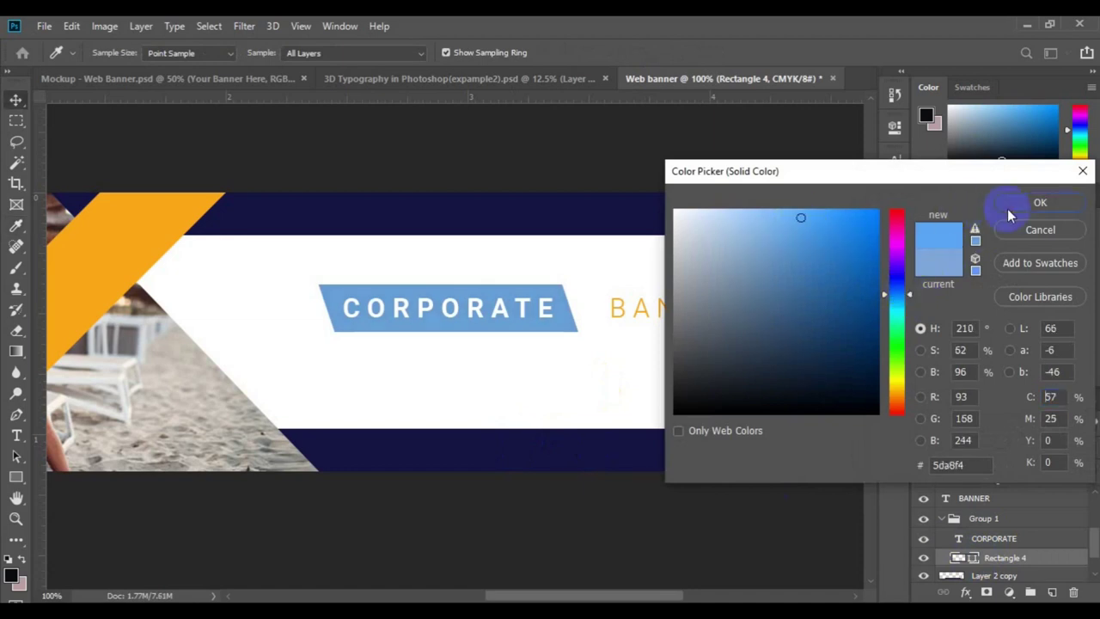
{"action": "left_click", "coordinate": [1007, 209]}
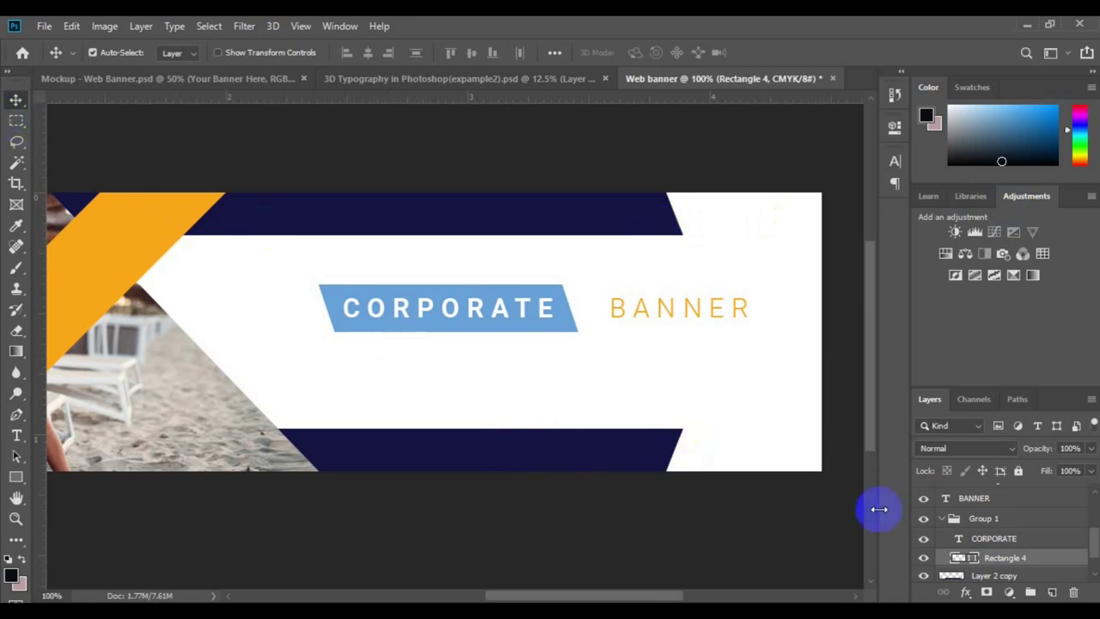
{"action": "left_click", "coordinate": [943, 520]}
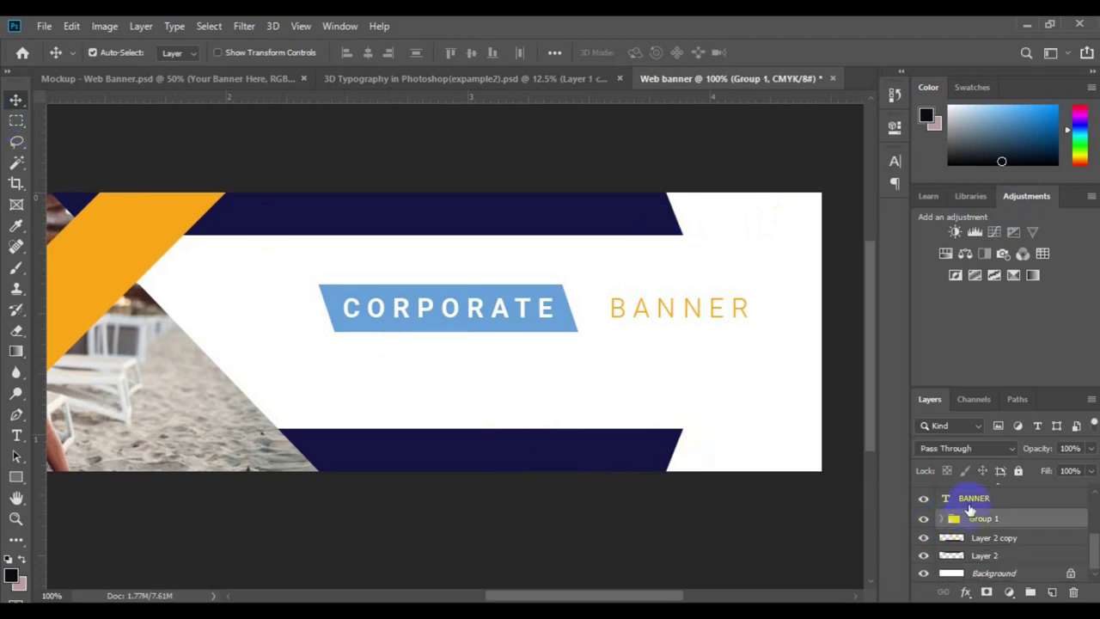
Move BANNER into Group 1 and draw a paragraph text box below on a new layer
{"action": "left_click", "coordinate": [970, 505]}
{"action": "left_click_drag", "start_coordinate": [970, 505], "coordinate": [976, 519]}
{"action": "key", "text": "ctrl+shift+alt+n"}
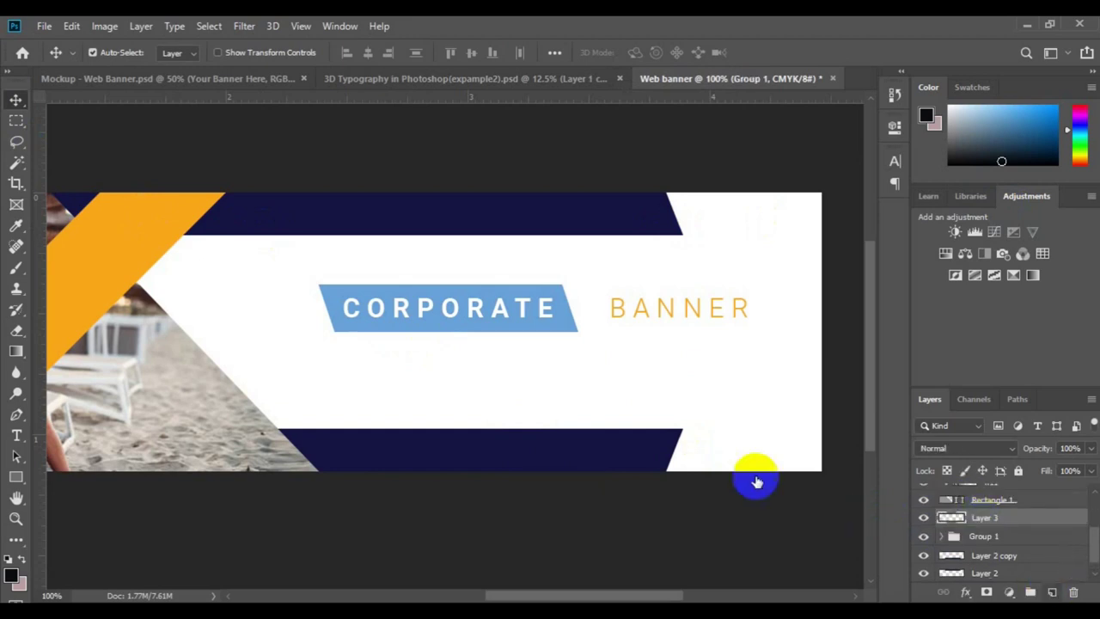
{"action": "left_click", "coordinate": [16, 436]}
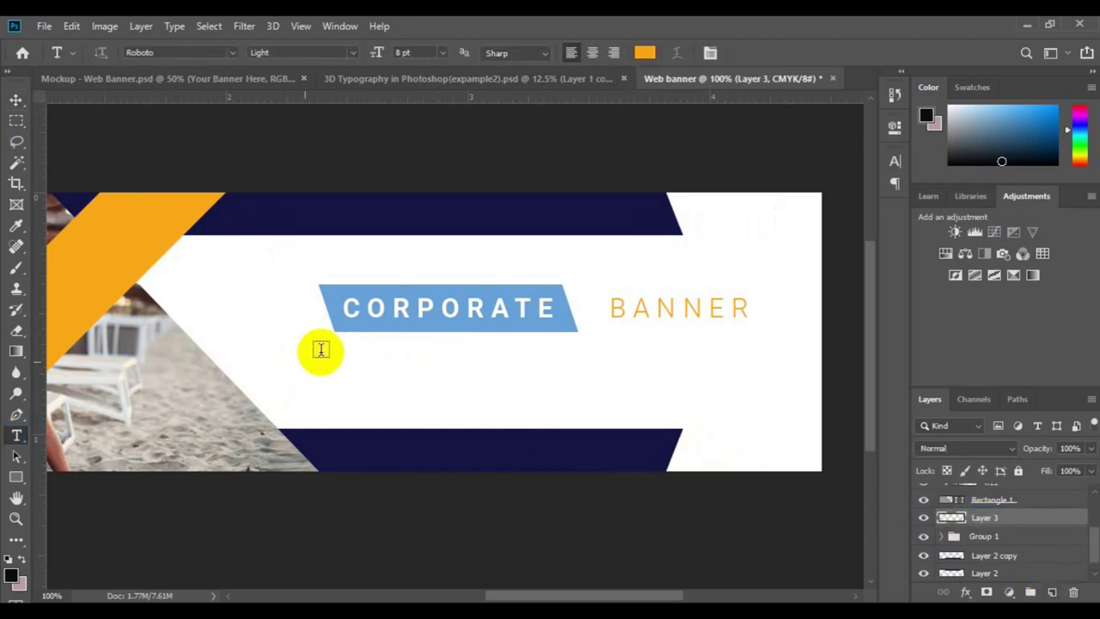
{"action": "left_click_drag", "start_coordinate": [325, 353], "coordinate": [748, 411]}
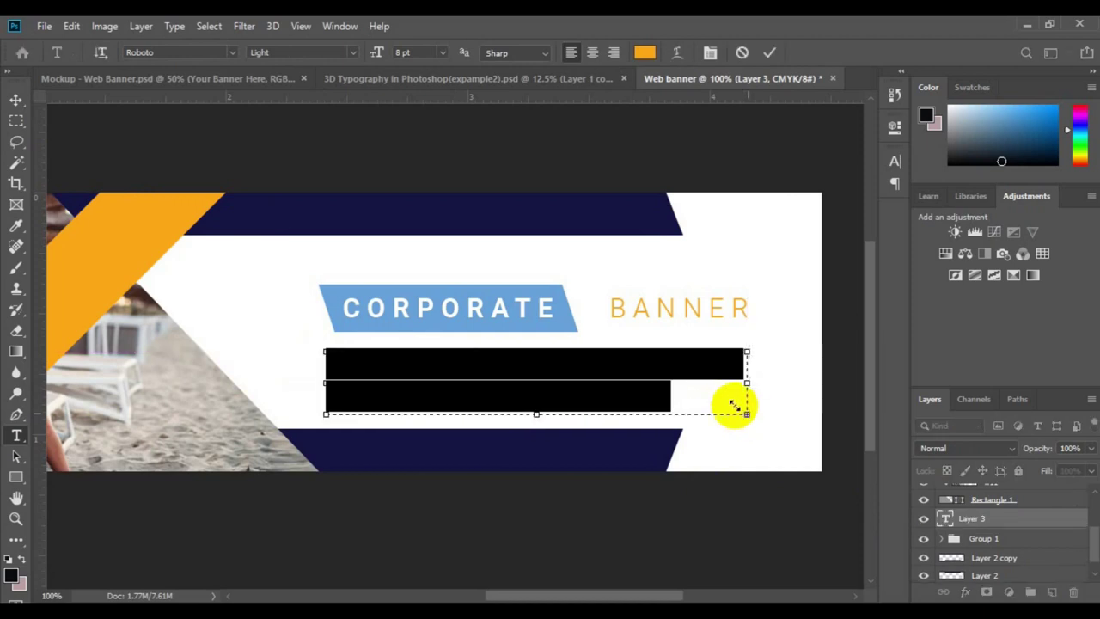
Set the paragraph to Roboto Regular, 4 pt, with letter spacing 0
{"action": "left_click", "coordinate": [353, 57]}
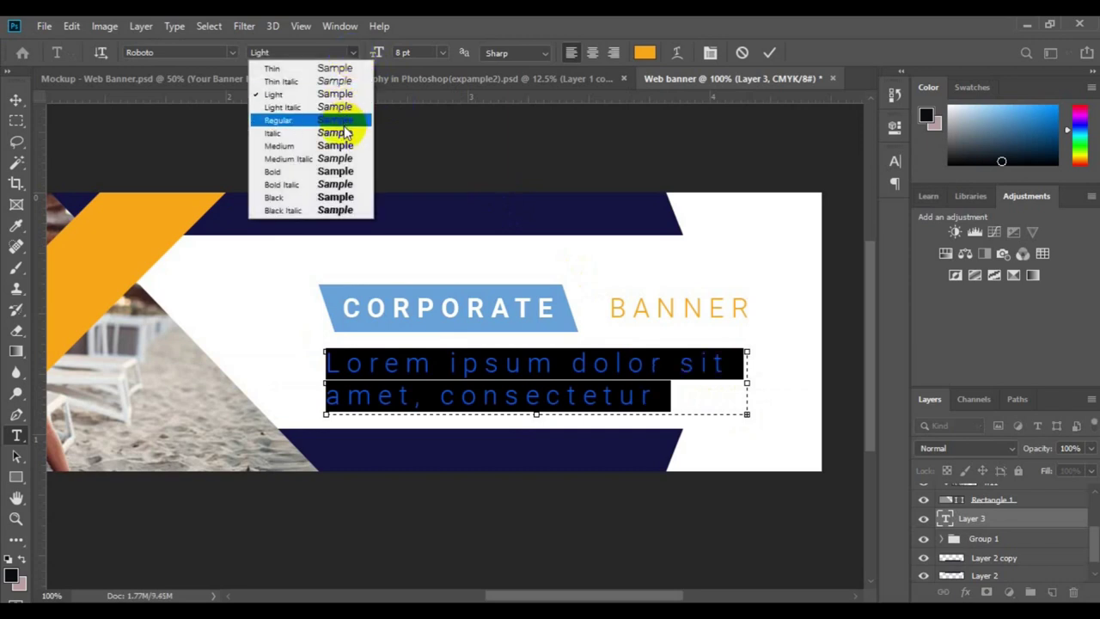
{"action": "left_click", "coordinate": [343, 129]}
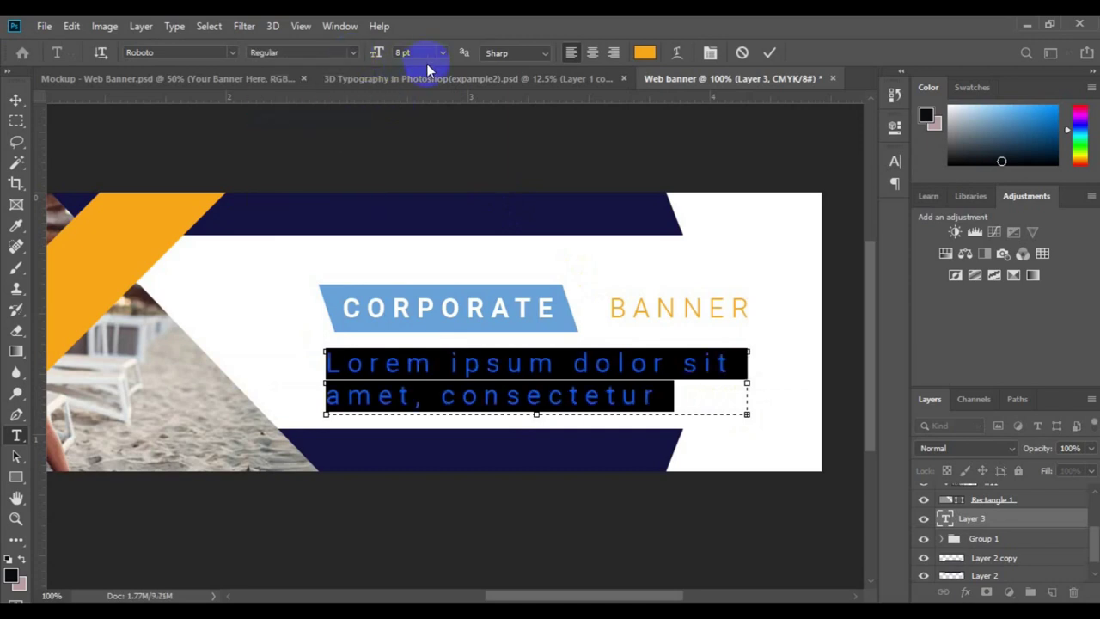
{"action": "key", "text": "ctrl+h"}
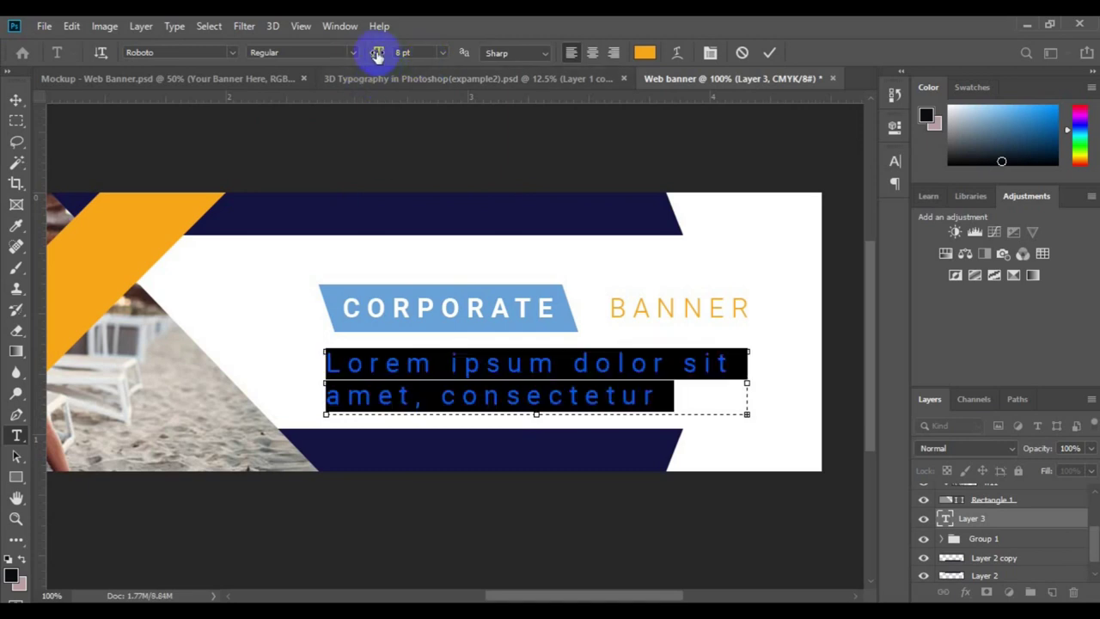
{"action": "left_click_drag", "start_coordinate": [376, 53], "coordinate": [375, 58]}
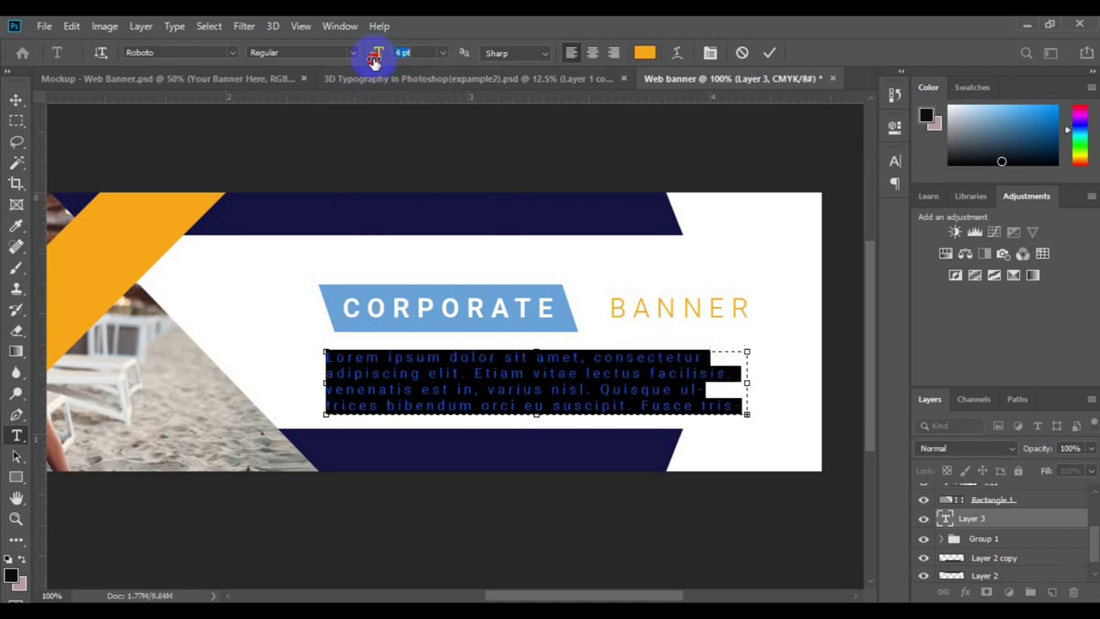
{"action": "key", "text": "ctrl+t"}
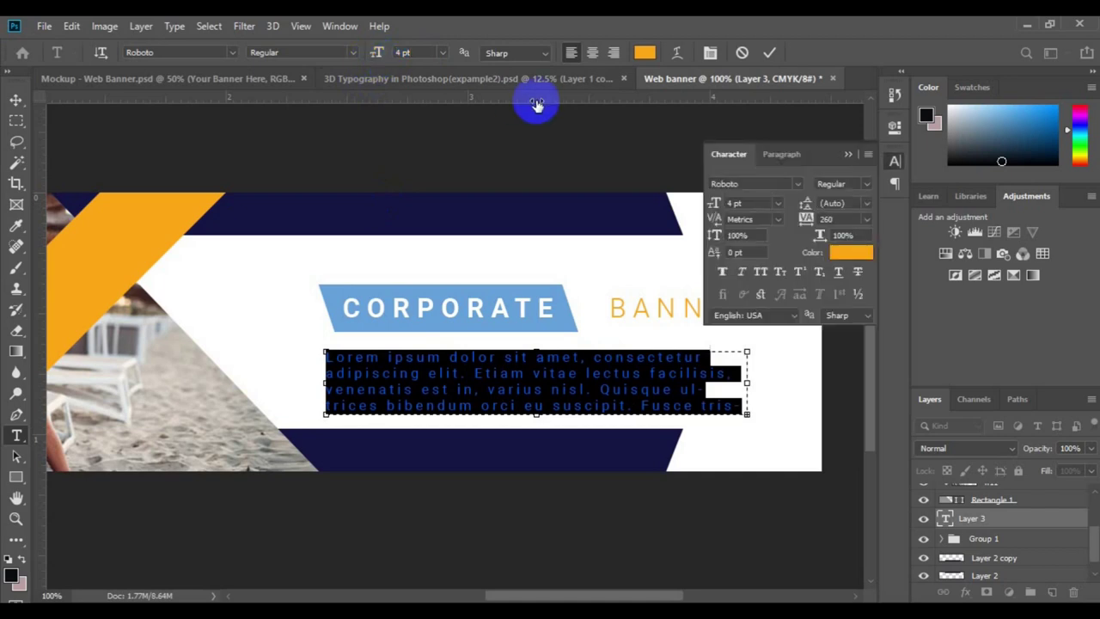
{"action": "left_click", "coordinate": [867, 221]}
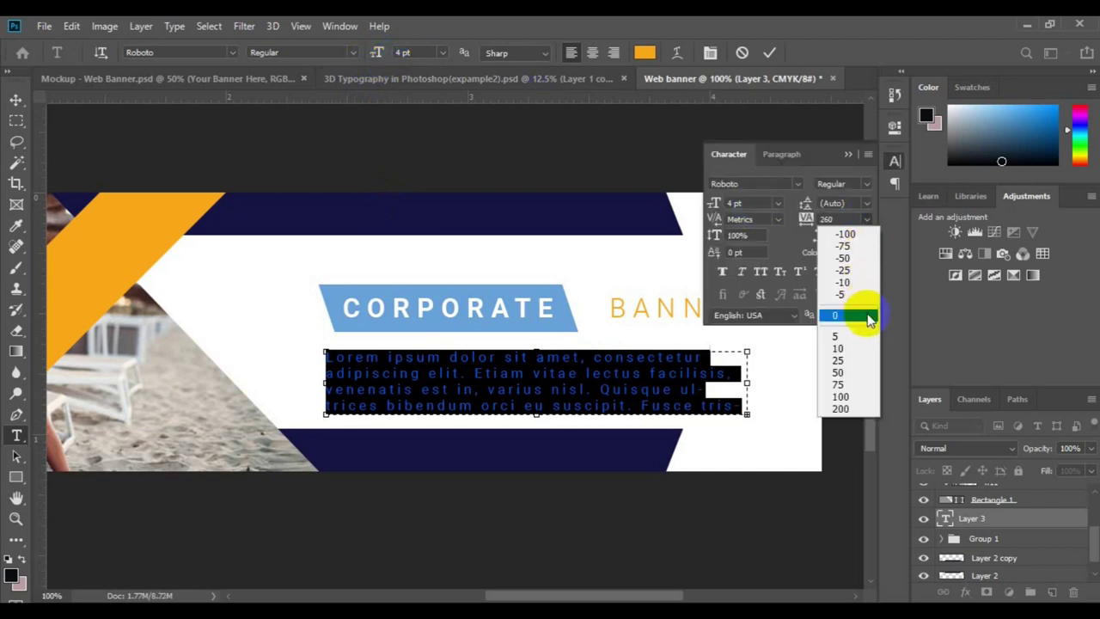
{"action": "left_click", "coordinate": [863, 312]}
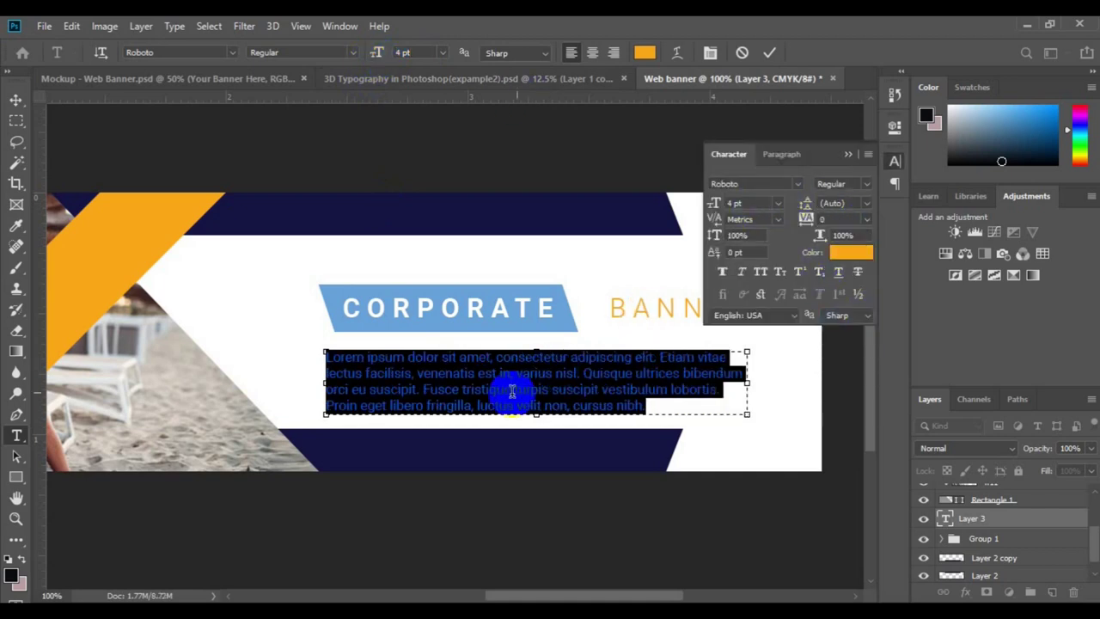
Delete the placeholder text after "varius nisl" to leave two lines
{"action": "left_click", "coordinate": [585, 377]}
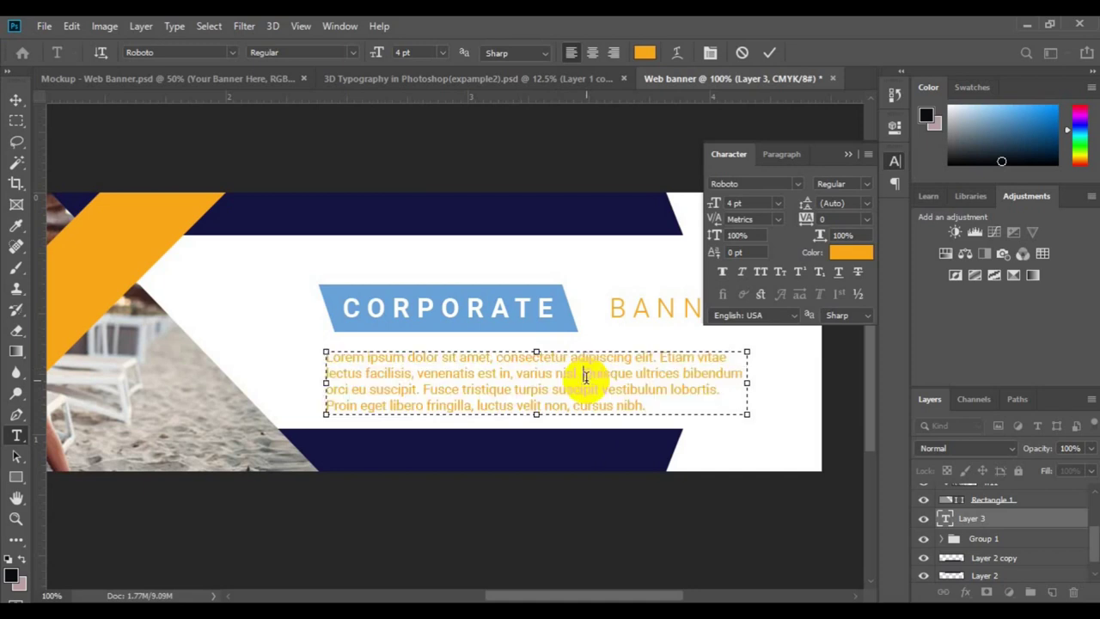
{"action": "key", "text": "shift+Down"}
{"action": "key", "text": "shift+Down"}
{"action": "key", "text": "shift+End"}
{"action": "left_click", "coordinate": [585, 377]}
{"action": "key", "text": "ctrl+shift+End"}
{"action": "key", "text": "Delete"}
Colour the paragraph with the sampled navy and keep it left-aligned
{"action": "key", "text": "ctrl+a"}
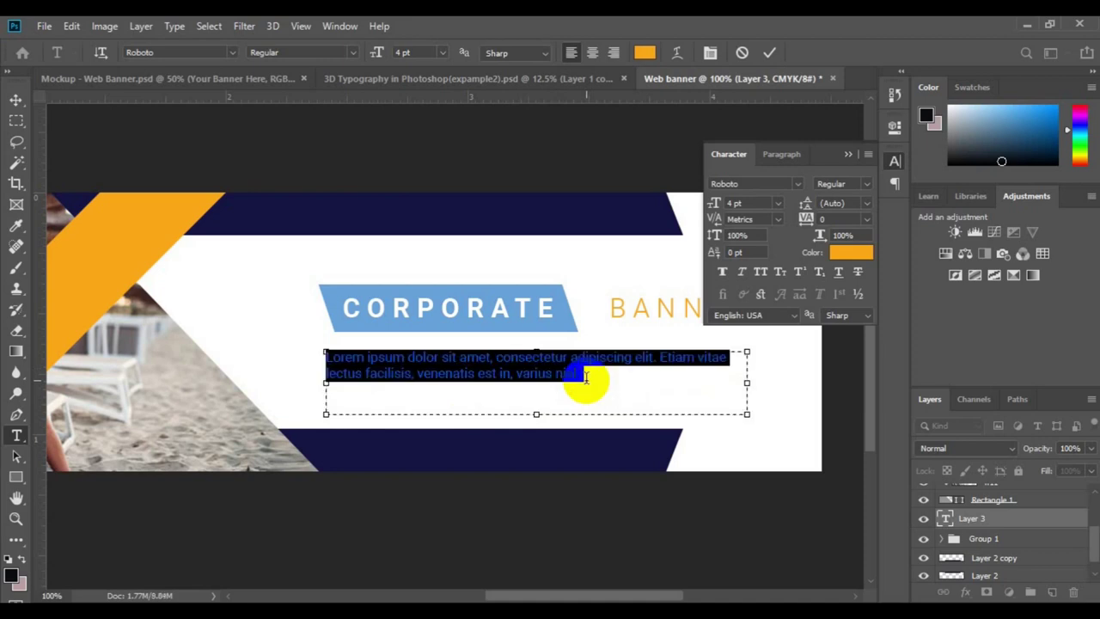
{"action": "left_click", "coordinate": [847, 255]}
{"action": "left_click", "coordinate": [560, 201]}
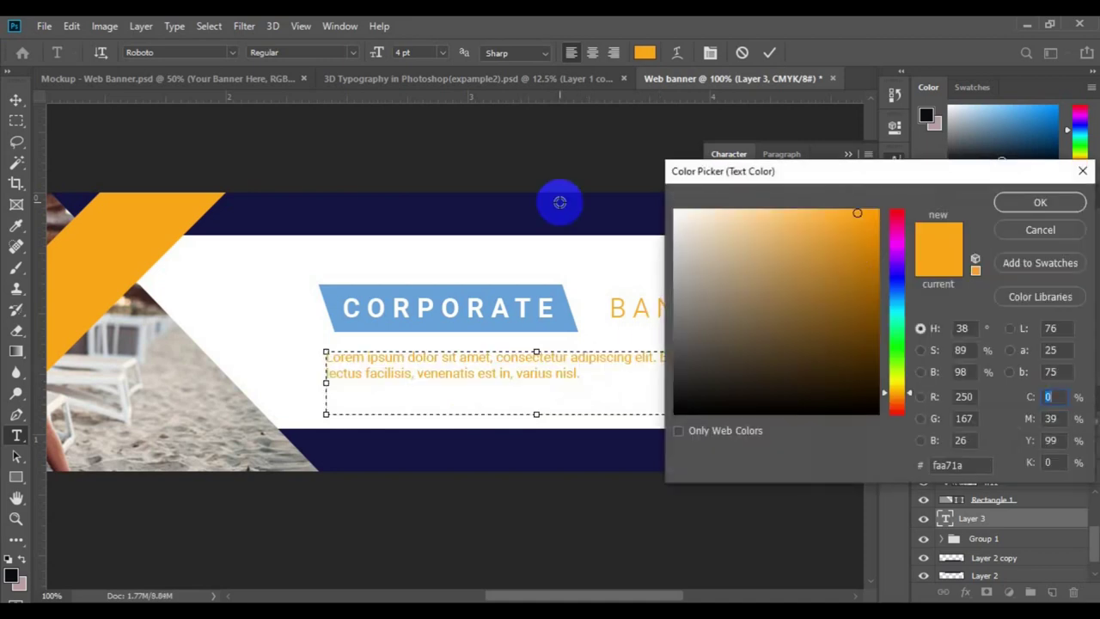
{"action": "left_click", "coordinate": [1015, 205]}
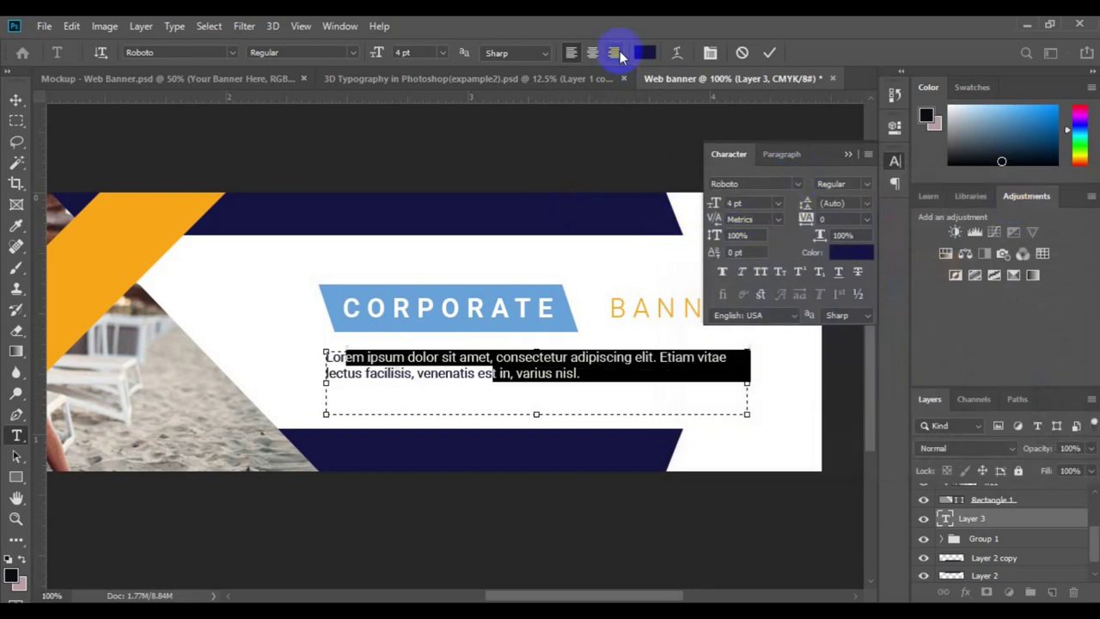
{"action": "left_click", "coordinate": [619, 51]}
{"action": "left_click", "coordinate": [571, 53]}
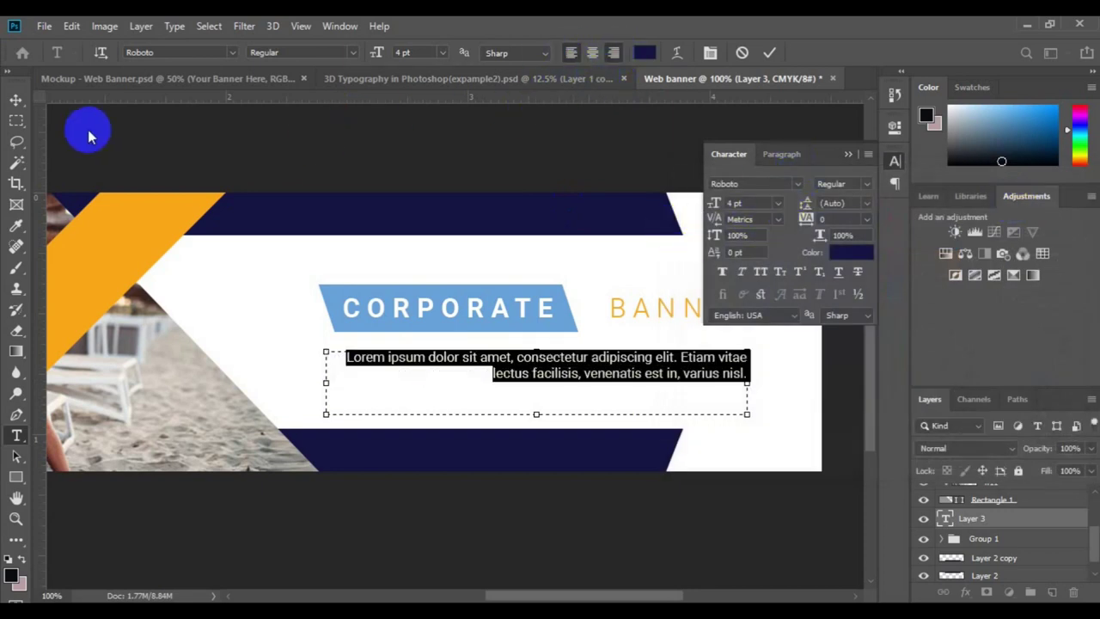
{"action": "left_click", "coordinate": [17, 99]}
{"action": "left_click", "coordinate": [848, 154]}
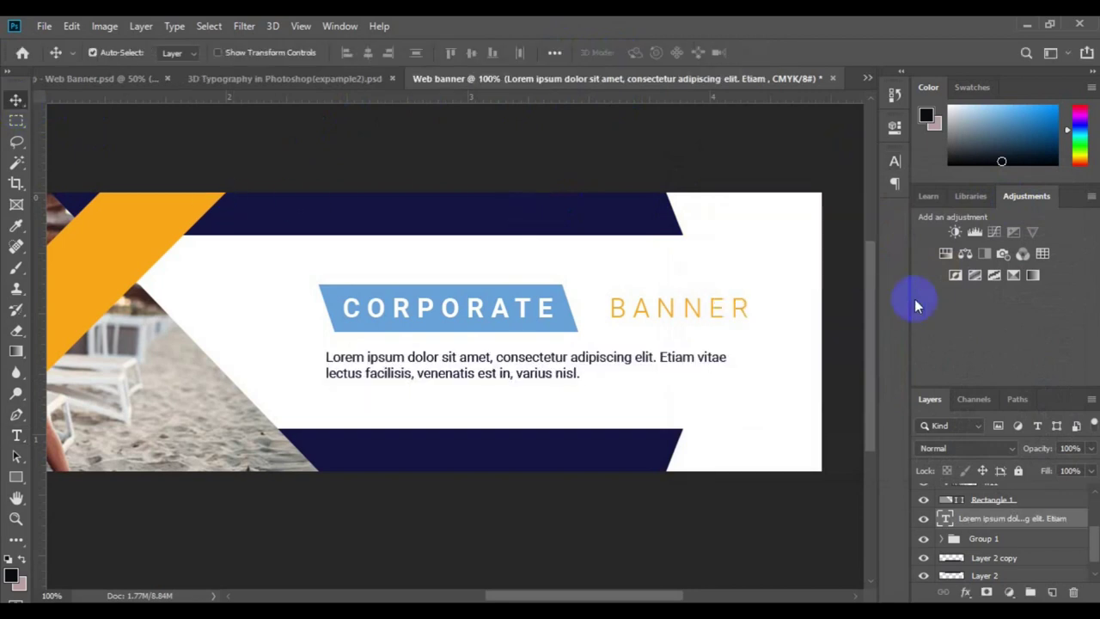
Left-align the paragraph with the heading, group them as Group 2, and centre vertically
{"action": "left_click", "coordinate": [986, 539]}
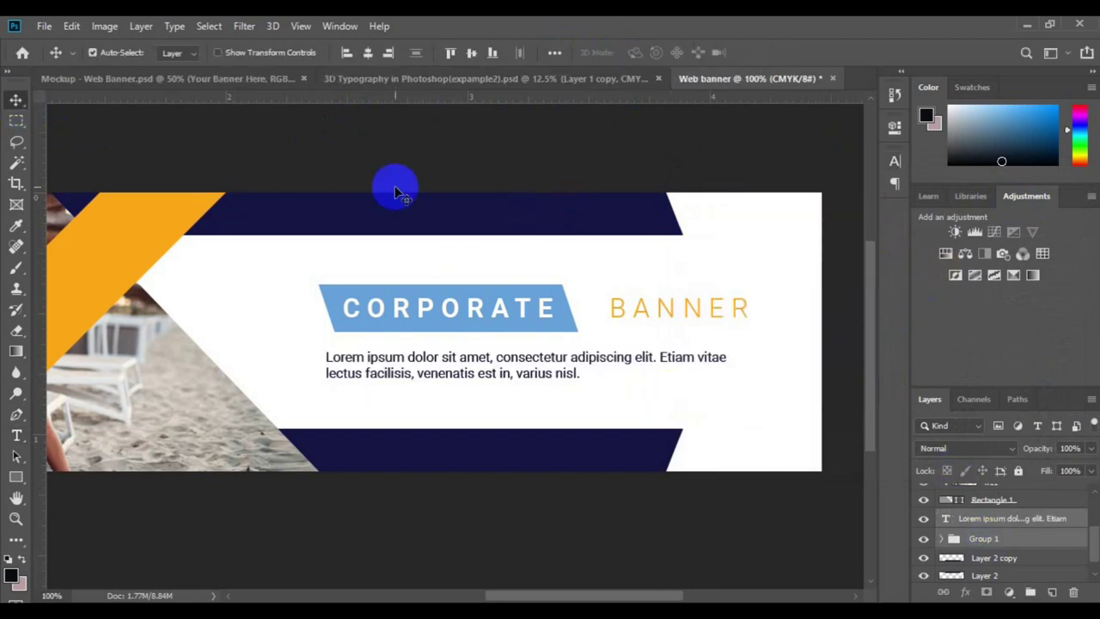
{"action": "left_click", "coordinate": [347, 53]}
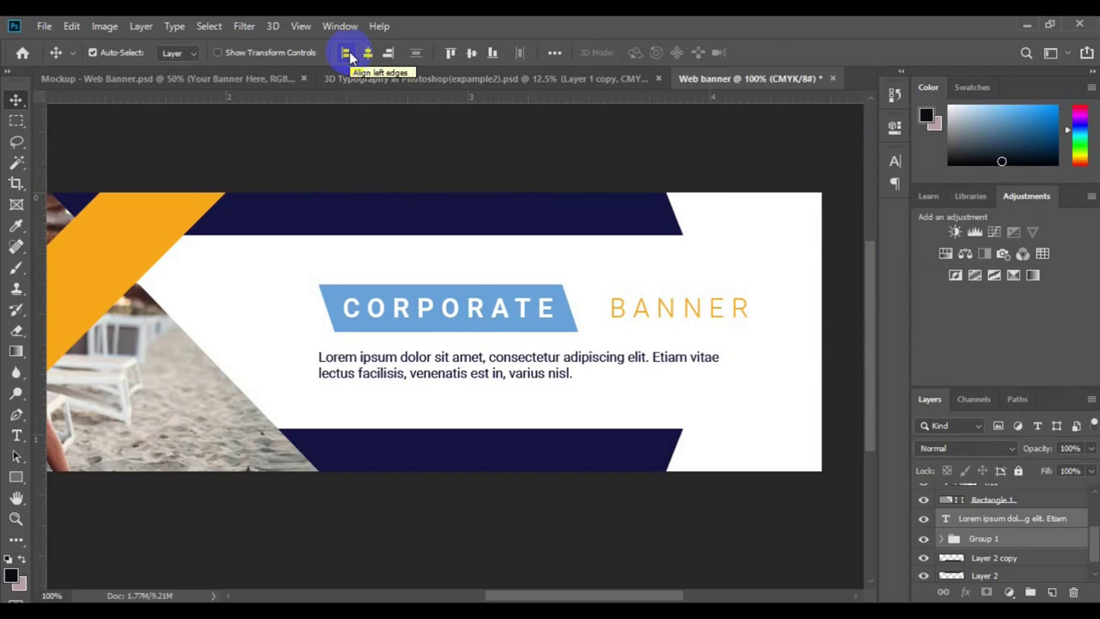
{"action": "key", "text": "ctrl+g"}
{"action": "key", "text": "ctrl+a"}
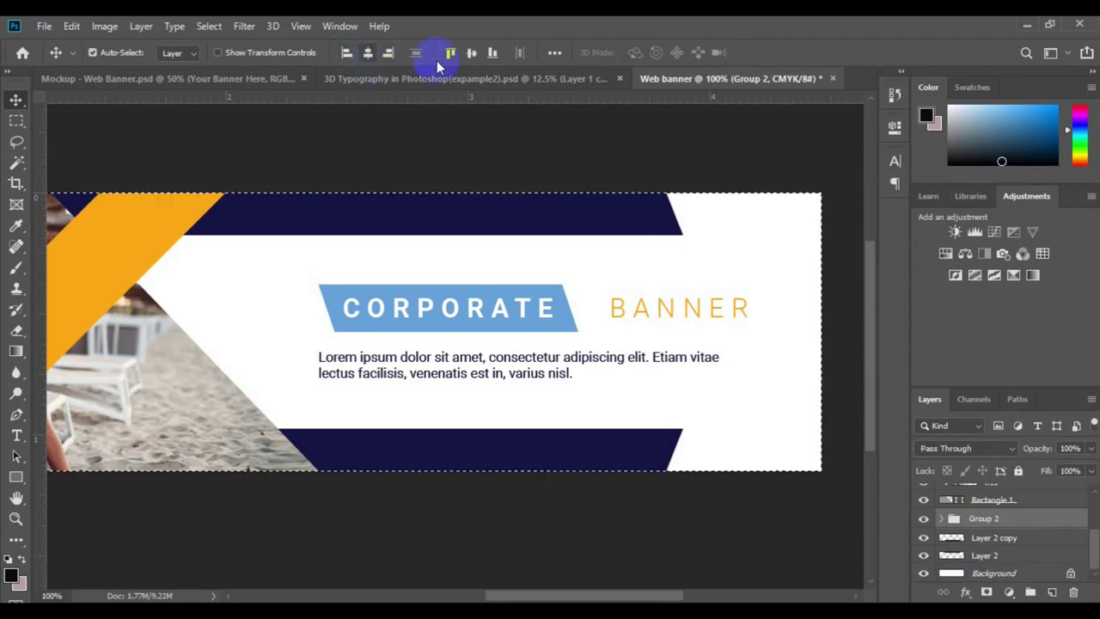
{"action": "left_click", "coordinate": [471, 53]}
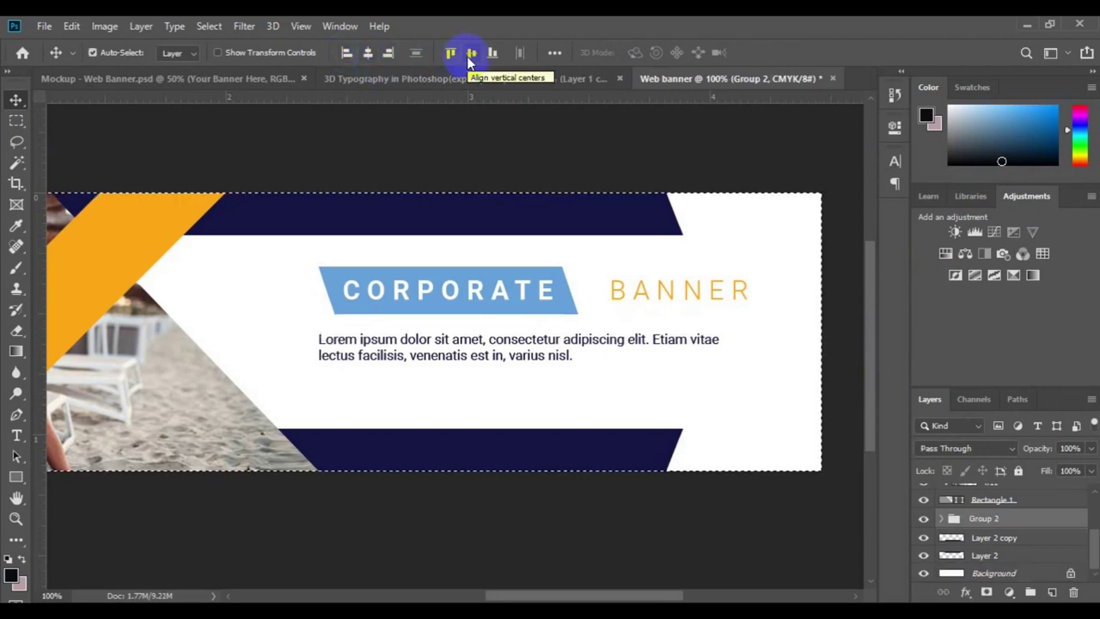
{"action": "left_click", "coordinate": [468, 54]}
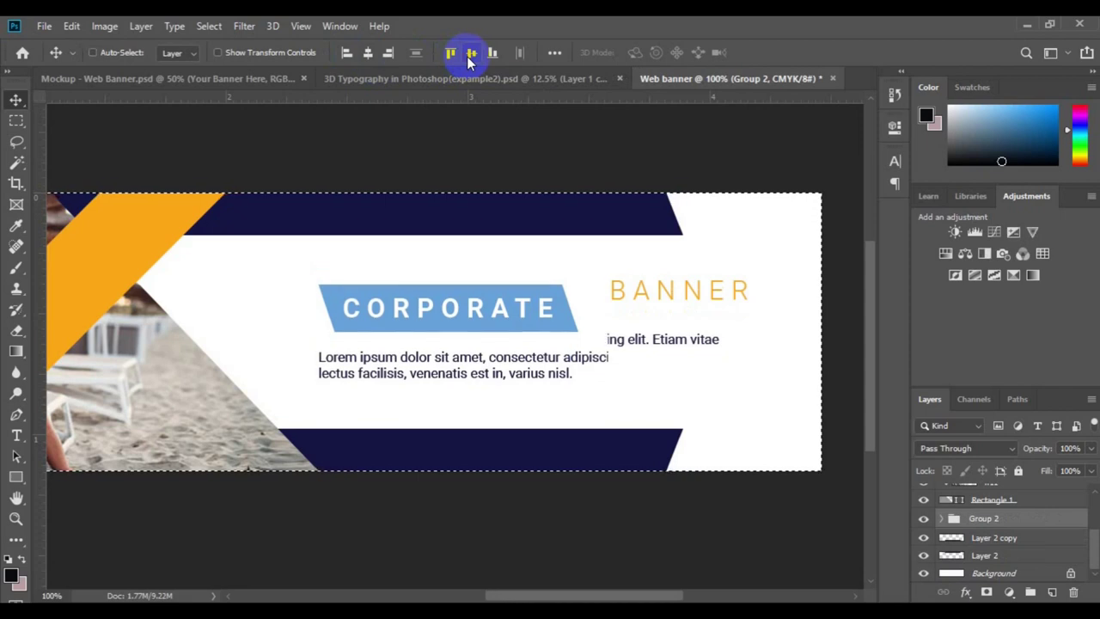
{"action": "left_click", "coordinate": [366, 454]}
{"action": "left_click", "coordinate": [16, 436]}
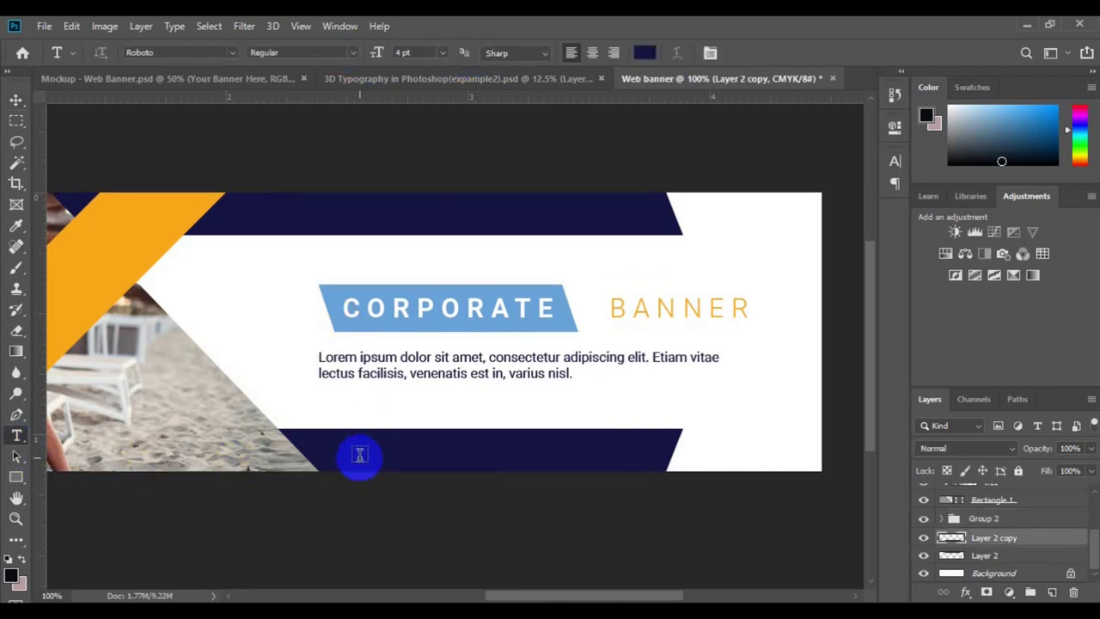
{"action": "left_click", "coordinate": [645, 53]}
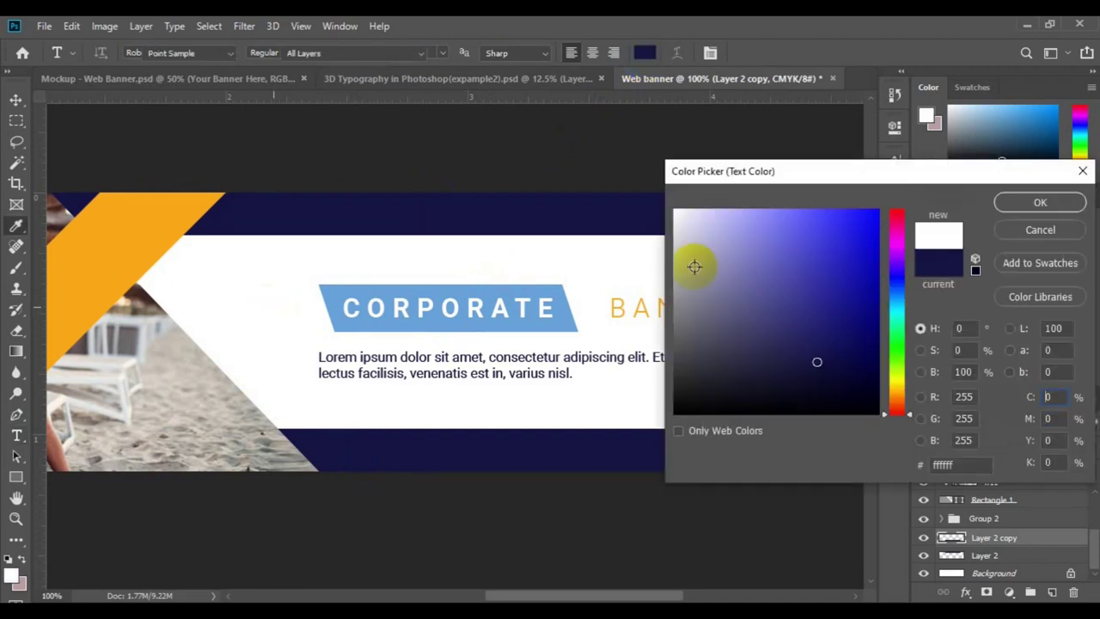
{"action": "left_click", "coordinate": [1040, 204]}
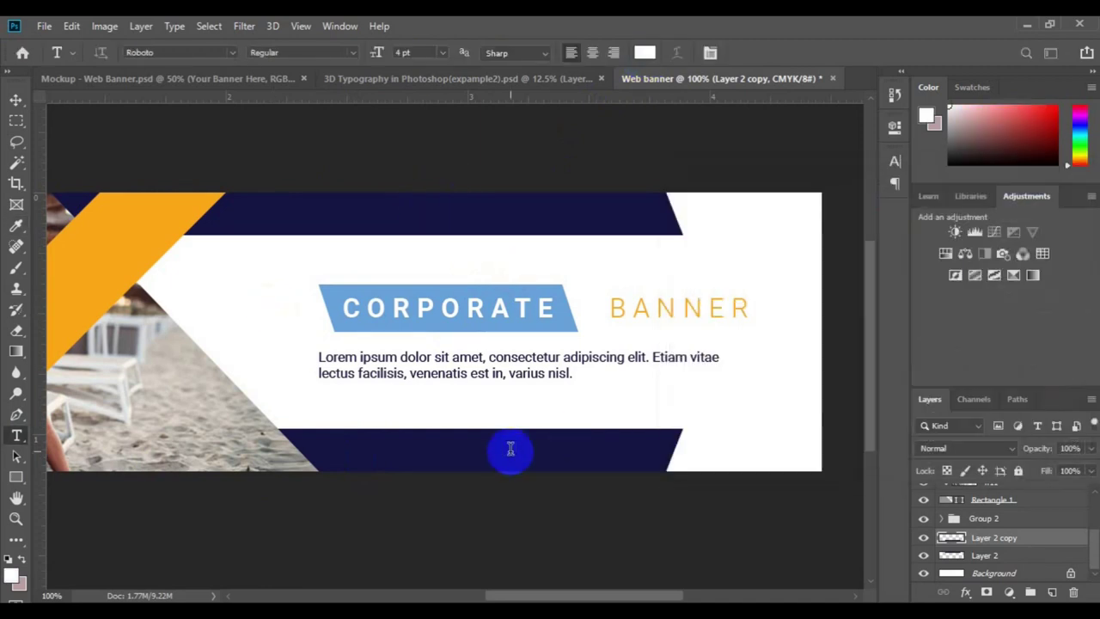
{"action": "left_click", "coordinate": [511, 448]}
{"action": "left_click", "coordinate": [510, 448]}
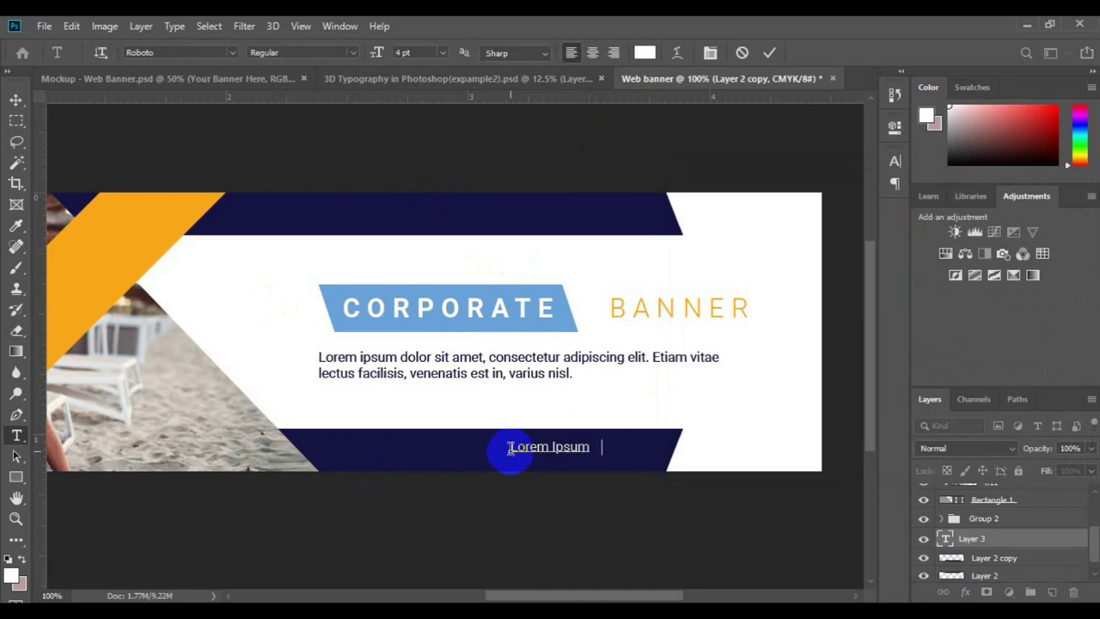
{"action": "type", "text": "www.websiteurl.com"}
{"action": "left_click", "coordinate": [17, 100]}
{"action": "left_click", "coordinate": [534, 447]}
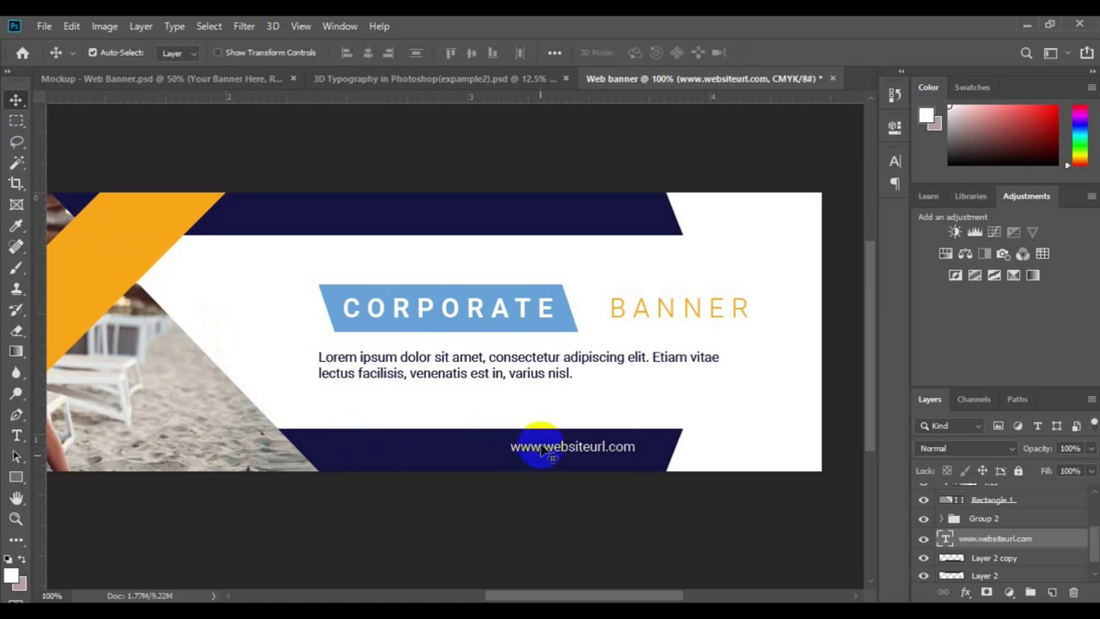
{"action": "left_click_drag", "start_coordinate": [542, 448], "coordinate": [432, 453]}
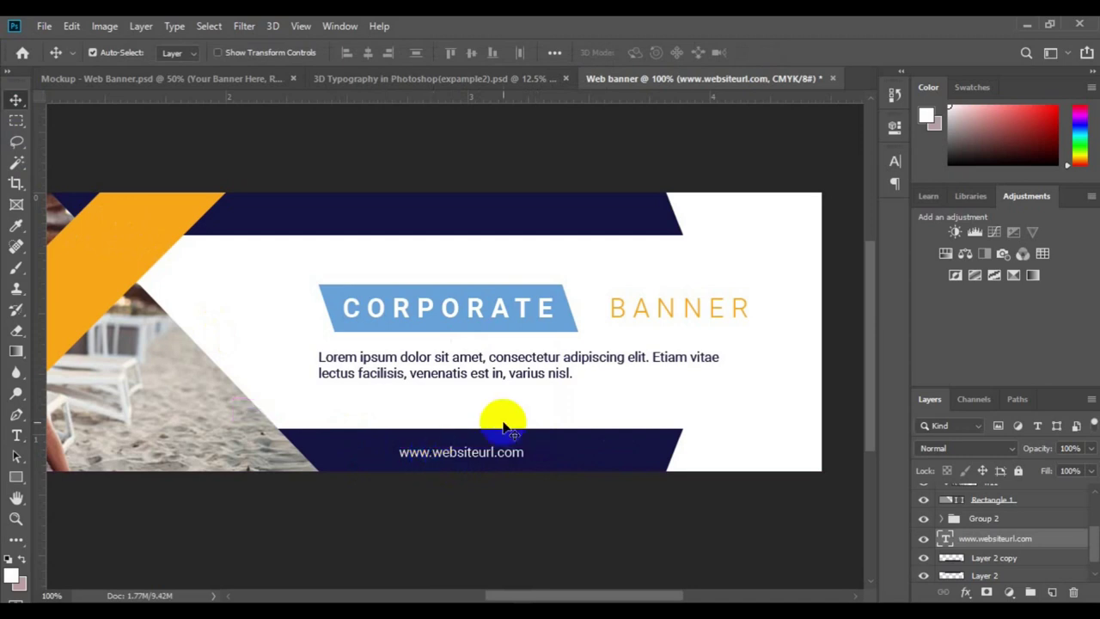
{"action": "left_click", "coordinate": [445, 235]}
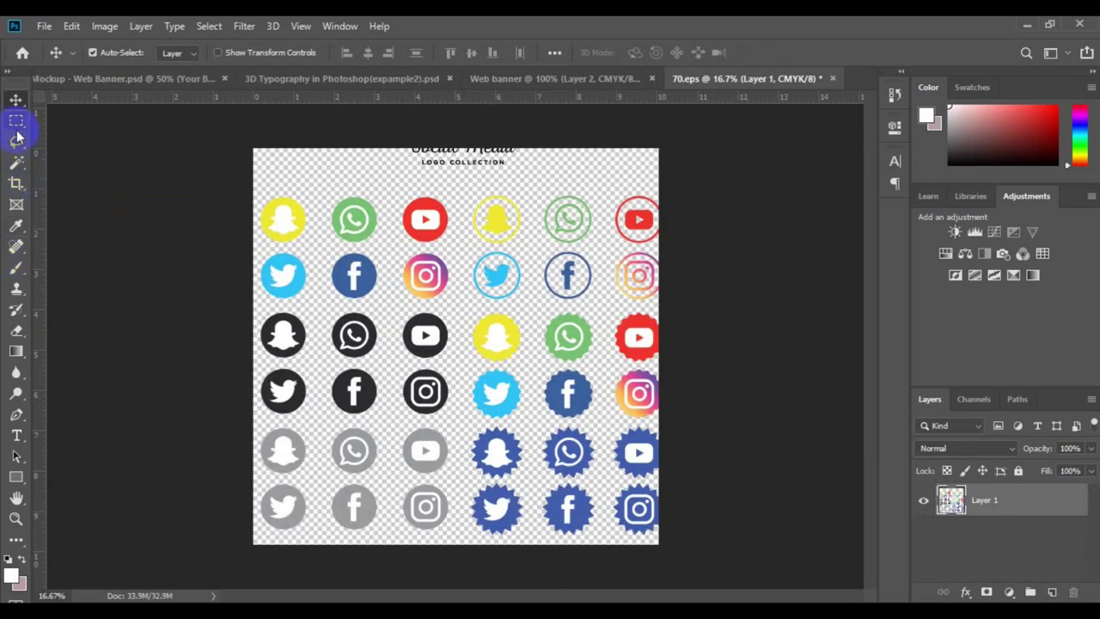
Copy the bottom row of grey icons in 70.eps to a new layer and drag it into Web banner
{"action": "left_click", "coordinate": [17, 120]}
{"action": "left_click_drag", "start_coordinate": [258, 482], "coordinate": [454, 528]}
{"action": "key", "text": "ctrl+j"}
{"action": "key", "text": "v"}
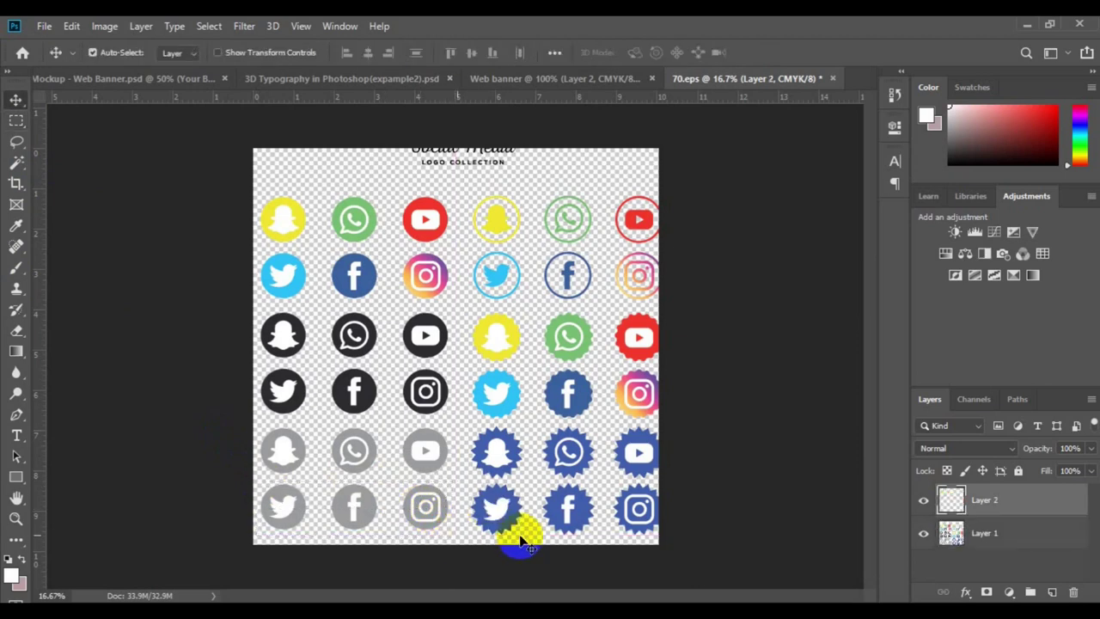
{"action": "left_click", "coordinate": [922, 543]}
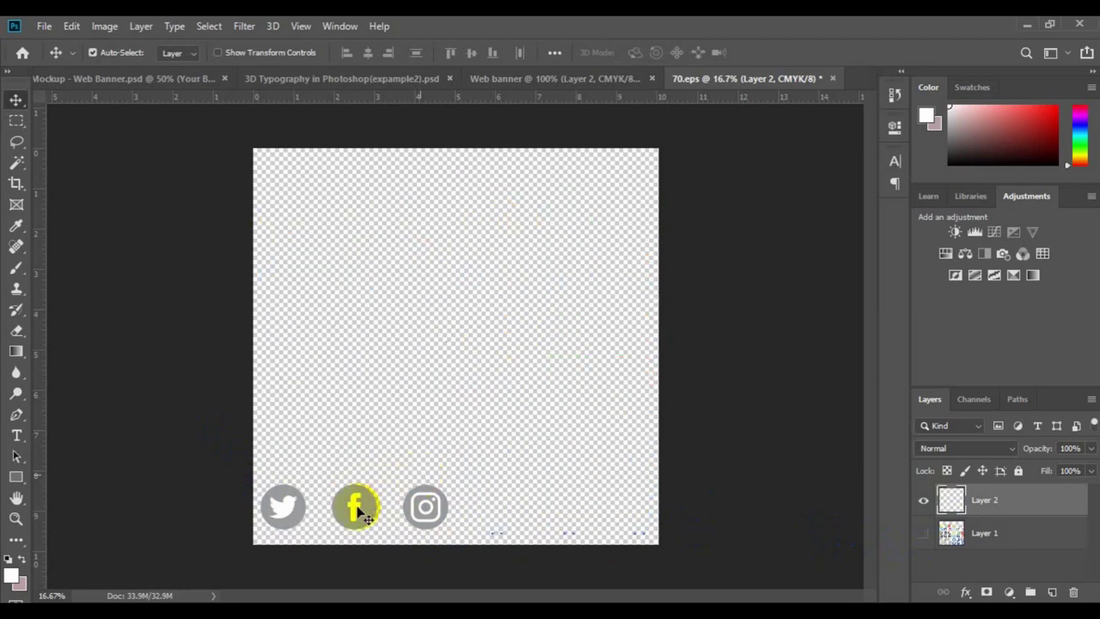
{"action": "left_click_drag", "start_coordinate": [357, 508], "coordinate": [429, 215]}
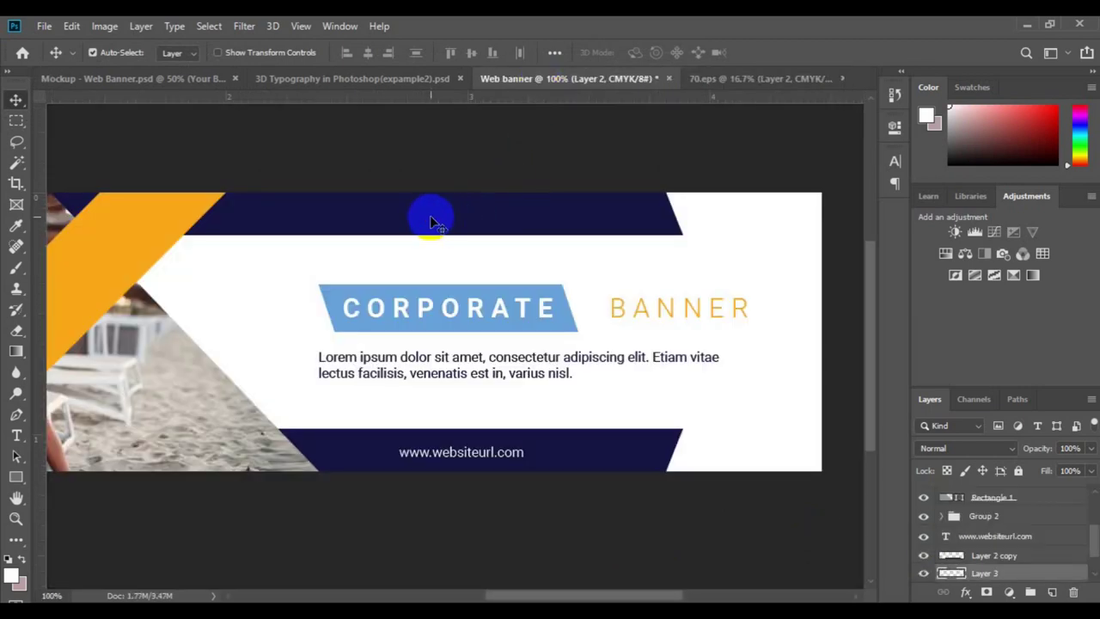
Scale the Twitter, Facebook and Instagram icons down to 8.76% and set them on the top navy bar
{"action": "scroll", "coordinate": [434, 224], "scroll_direction": "down", "scroll_amount": 3}
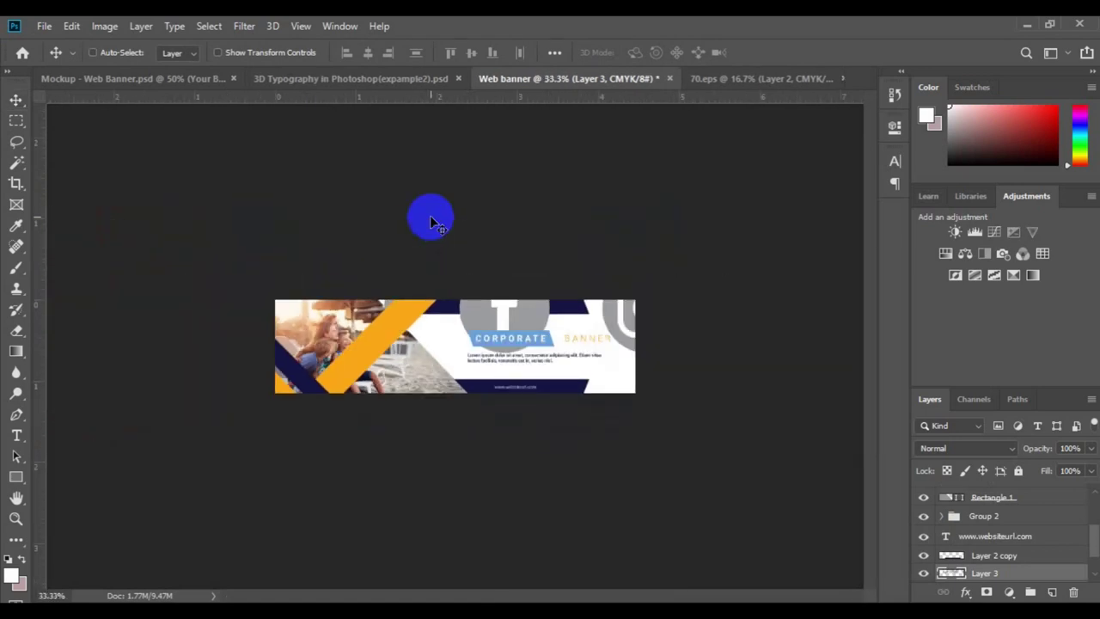
{"action": "key", "text": "ctrl+t"}
{"action": "left_click_drag", "start_coordinate": [694, 355], "coordinate": [526, 316]}
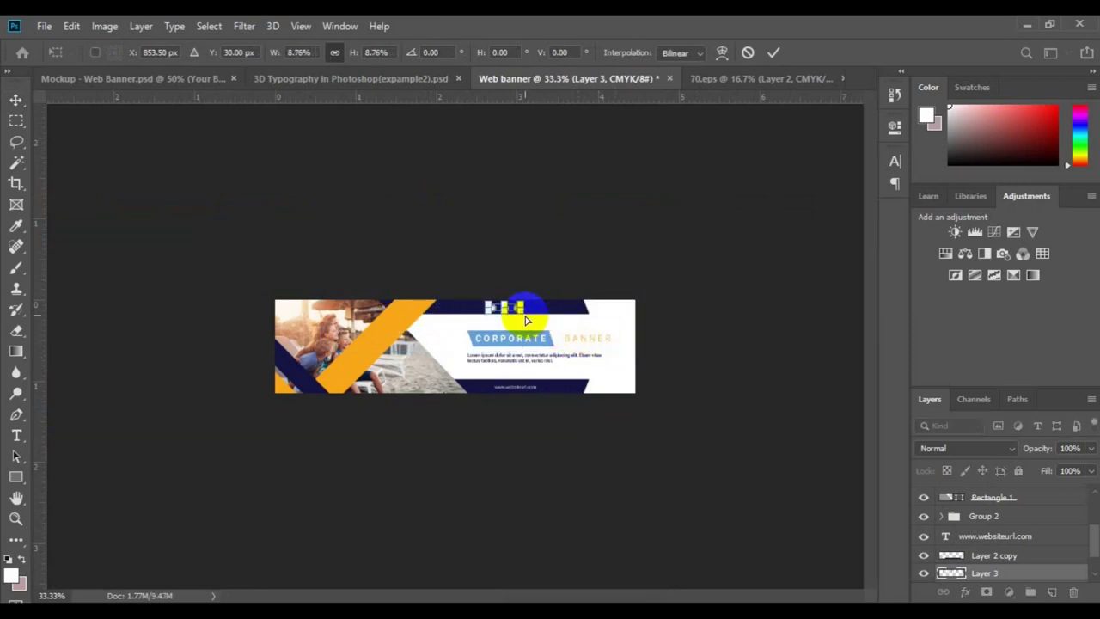
{"action": "key", "text": "ctrl+plus"}
{"action": "key", "text": "ctrl+plus"}
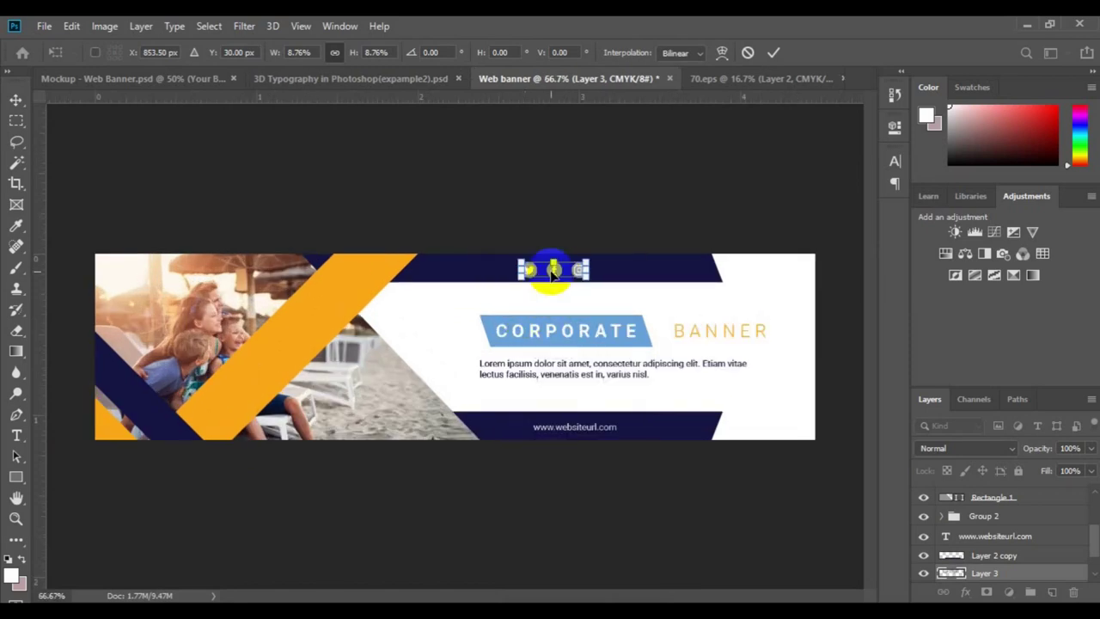
{"action": "key", "text": "ctrl+plus"}
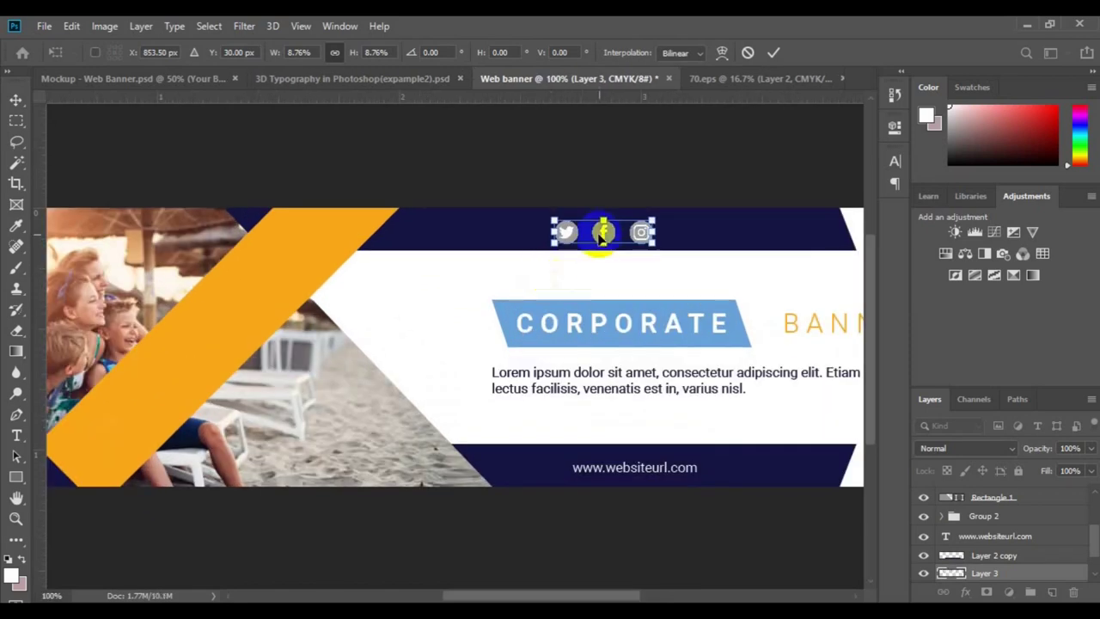
{"action": "left_click_drag", "start_coordinate": [596, 235], "coordinate": [470, 230]}
{"action": "key", "text": "Return"}
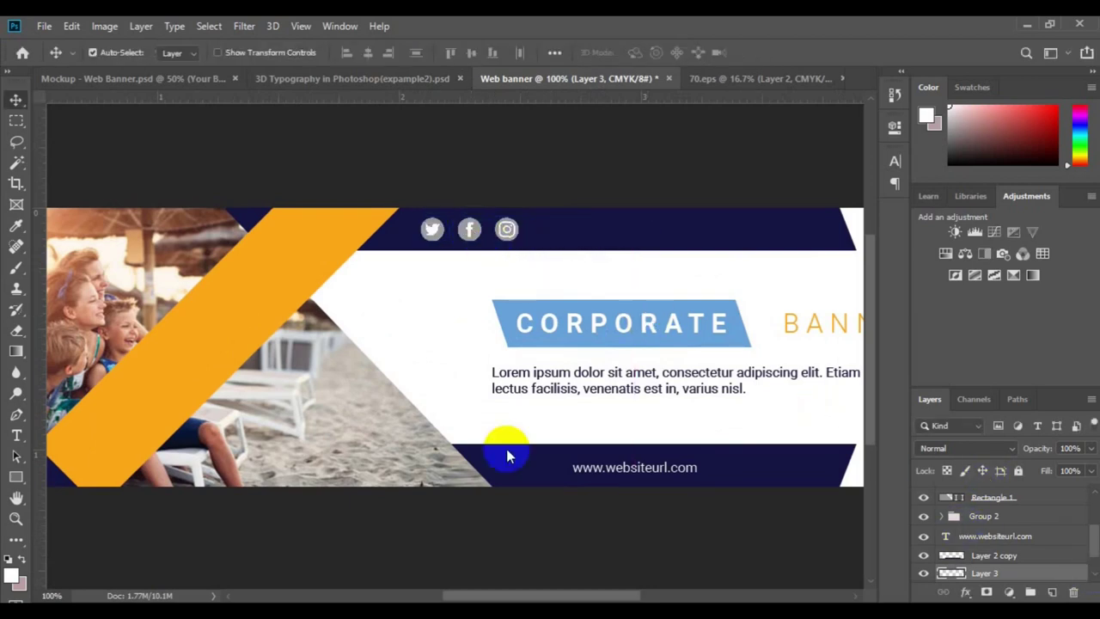
{"action": "left_click", "coordinate": [16, 436]}
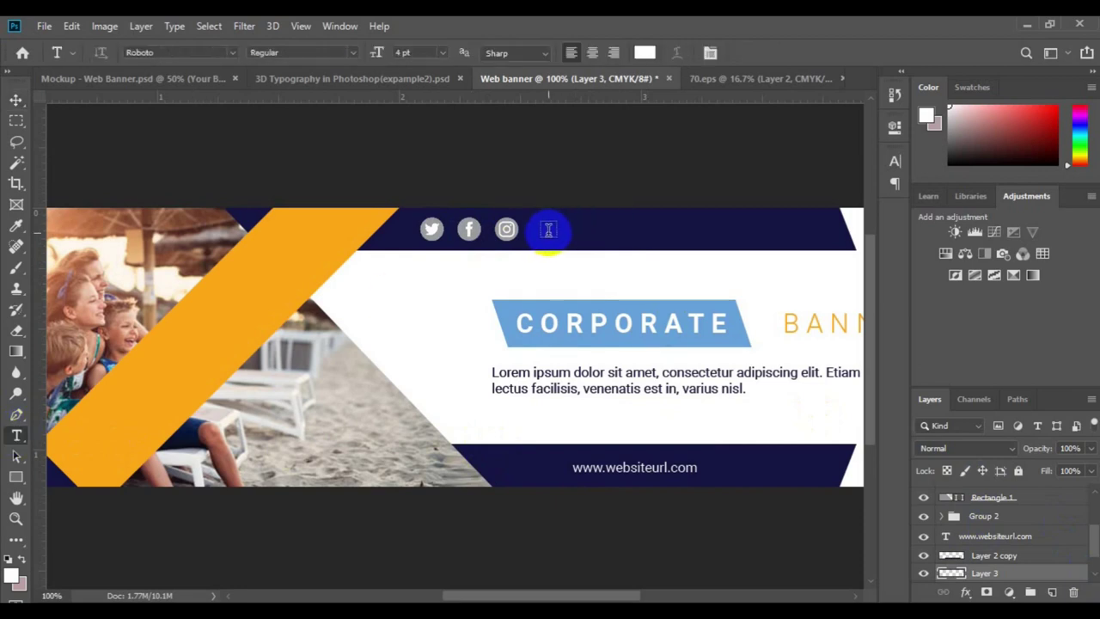
{"action": "left_click", "coordinate": [548, 230]}
{"action": "key", "text": "BackSpace"}
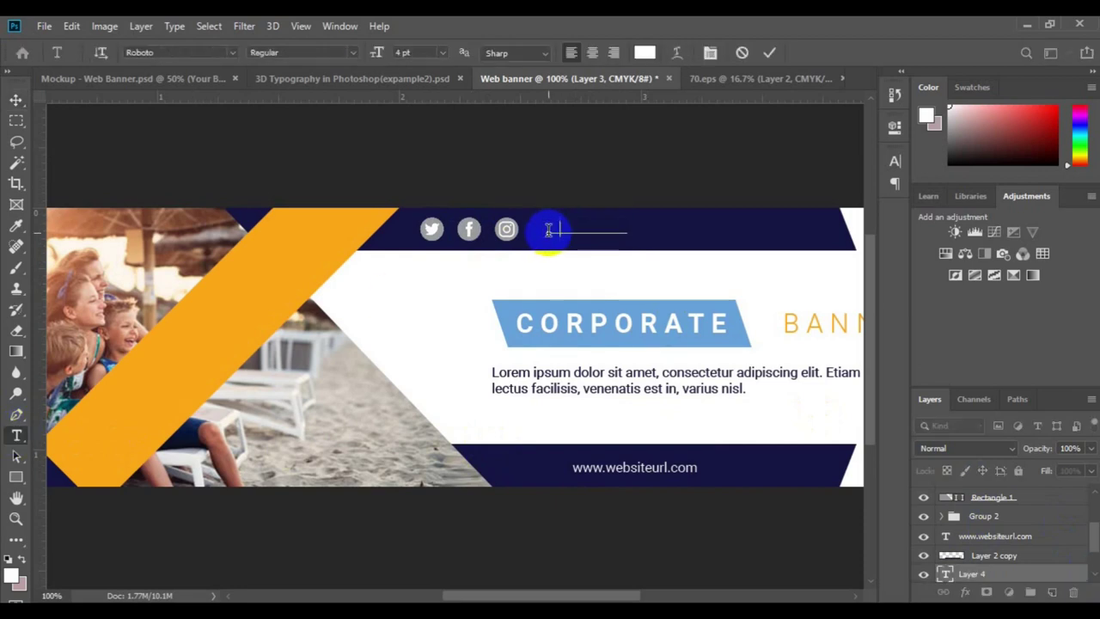
{"action": "key", "text": "ctrl+v"}
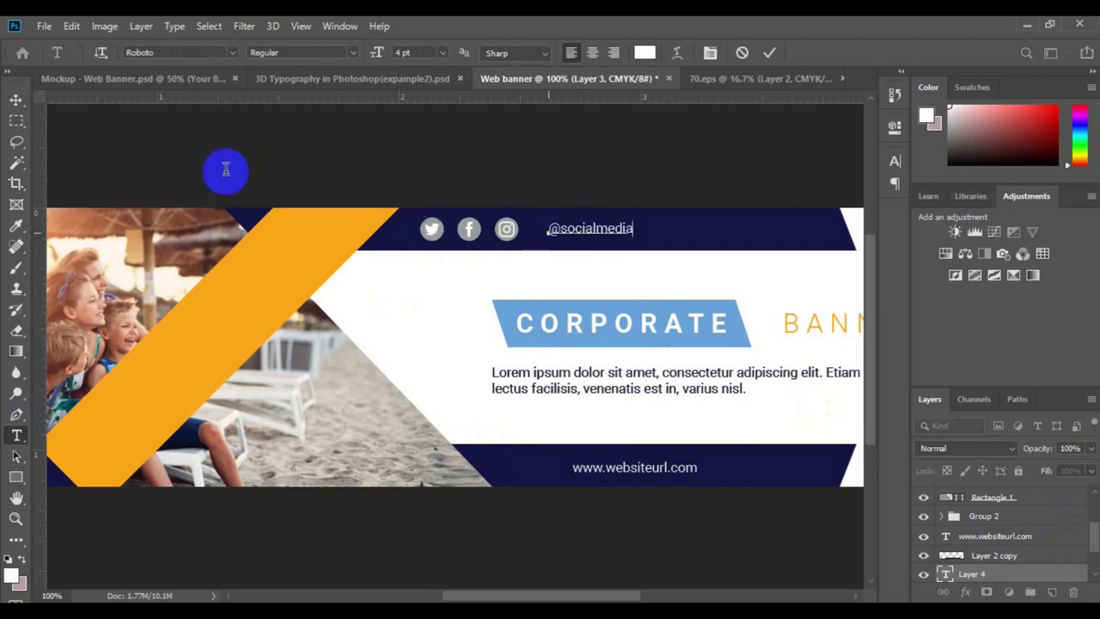
{"action": "left_click", "coordinate": [16, 100]}
{"action": "mouse_move", "coordinate": [594, 230]}
{"action": "left_mouse_down"}
{"action": "mouse_move", "coordinate": [571, 228]}
{"action": "mouse_move", "coordinate": [583, 237]}
{"action": "left_mouse_up"}
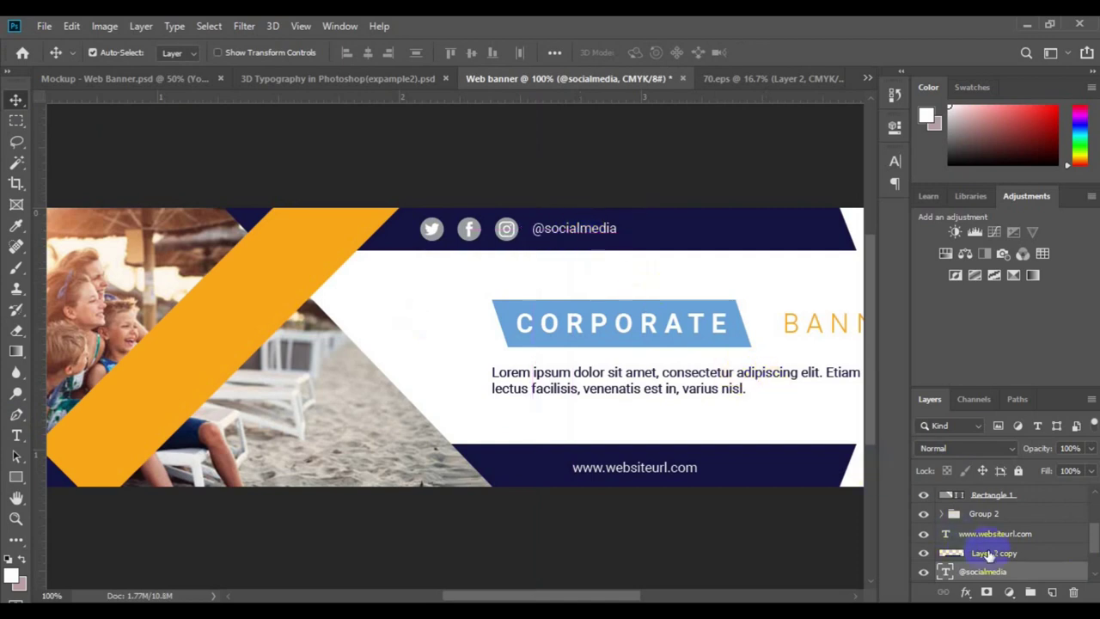
{"action": "scroll", "coordinate": [1092, 567], "scroll_direction": "down", "scroll_amount": 2}
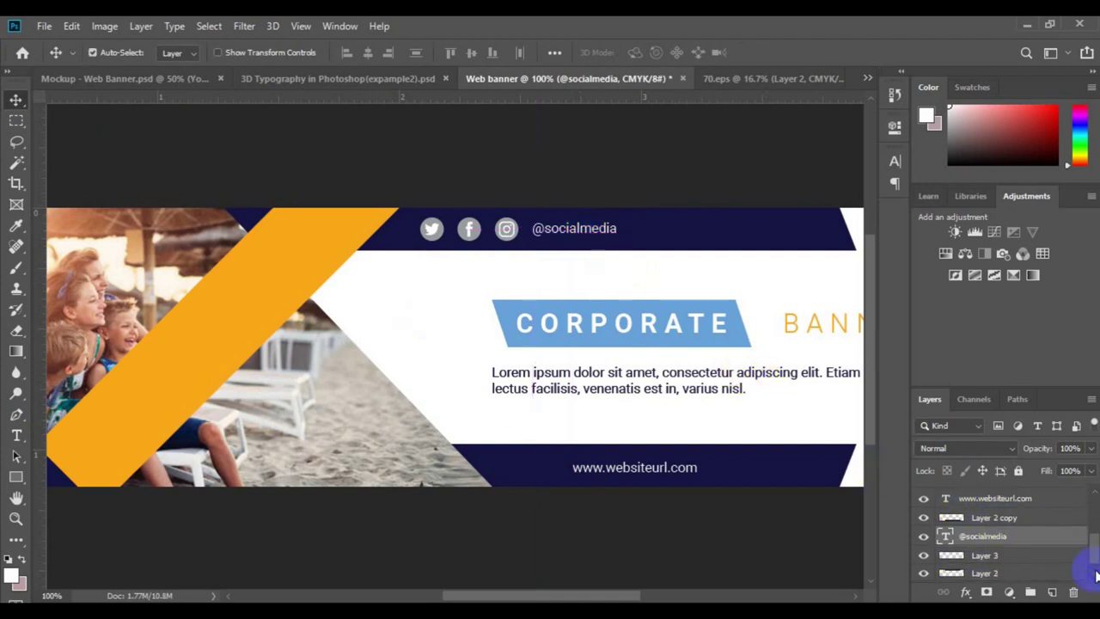
{"action": "left_click", "coordinate": [1017, 558], "text": "ctrl"}
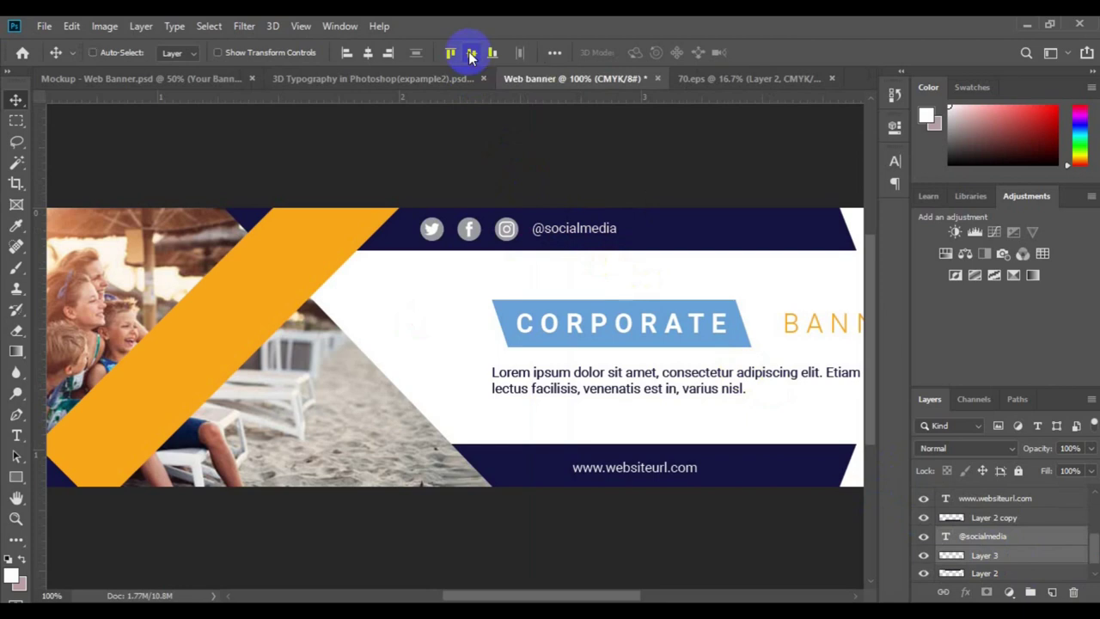
{"action": "key", "text": "ctrl+g"}
Centre Group 3 horizontally and vertically on the top navy stripe (Layer 2)
{"action": "left_click", "coordinate": [1010, 563], "text": "ctrl"}
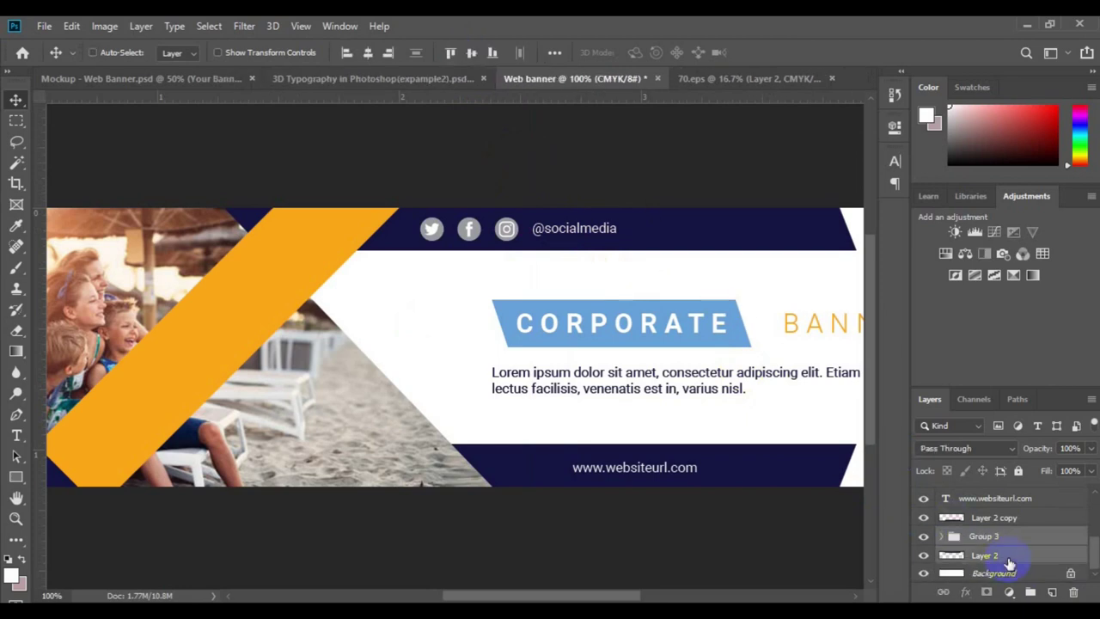
{"action": "left_click", "coordinate": [369, 54]}
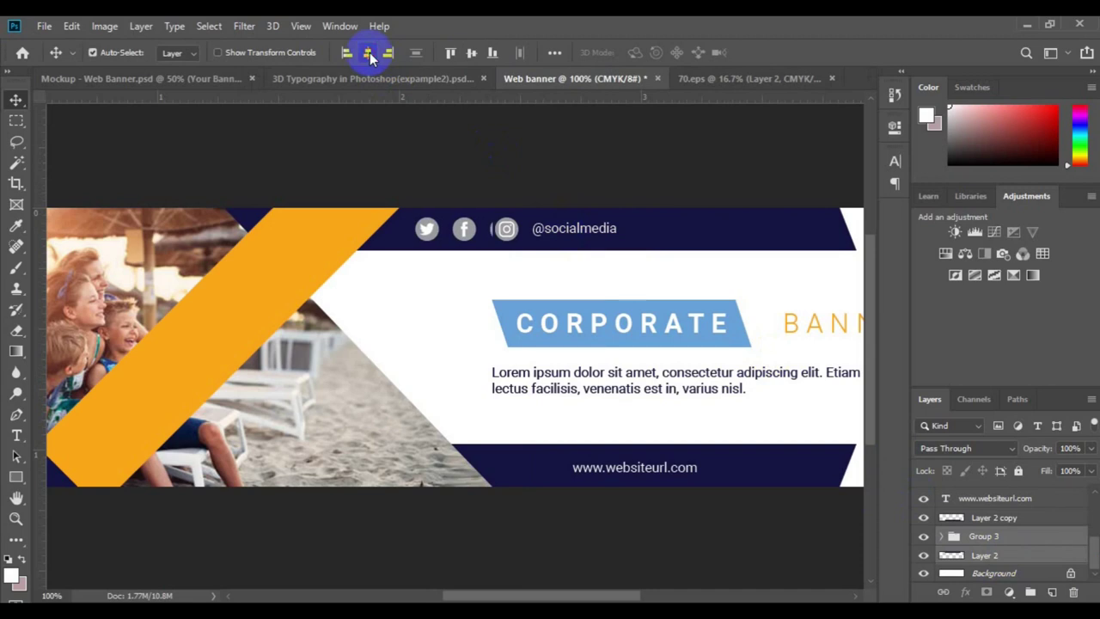
{"action": "left_click", "coordinate": [473, 54]}
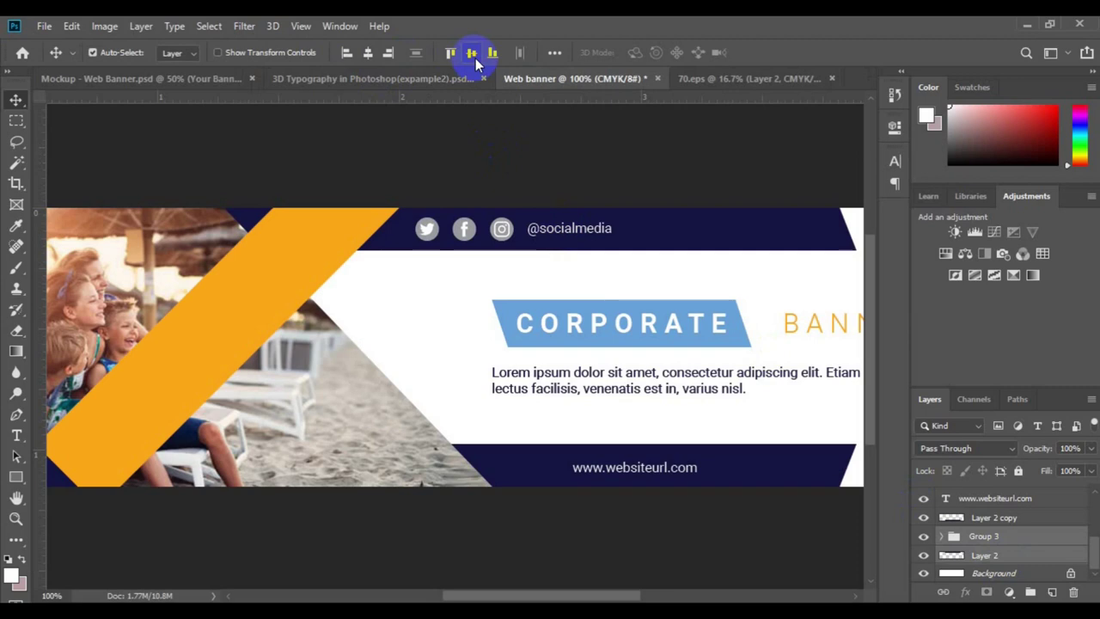
{"action": "key", "text": "ctrl+minus"}
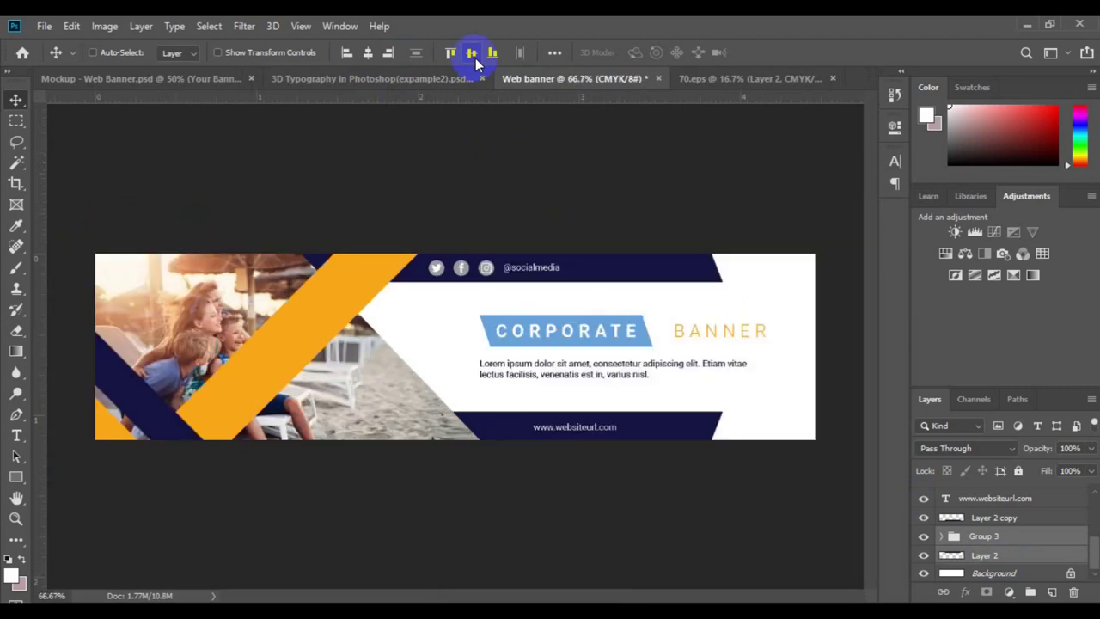